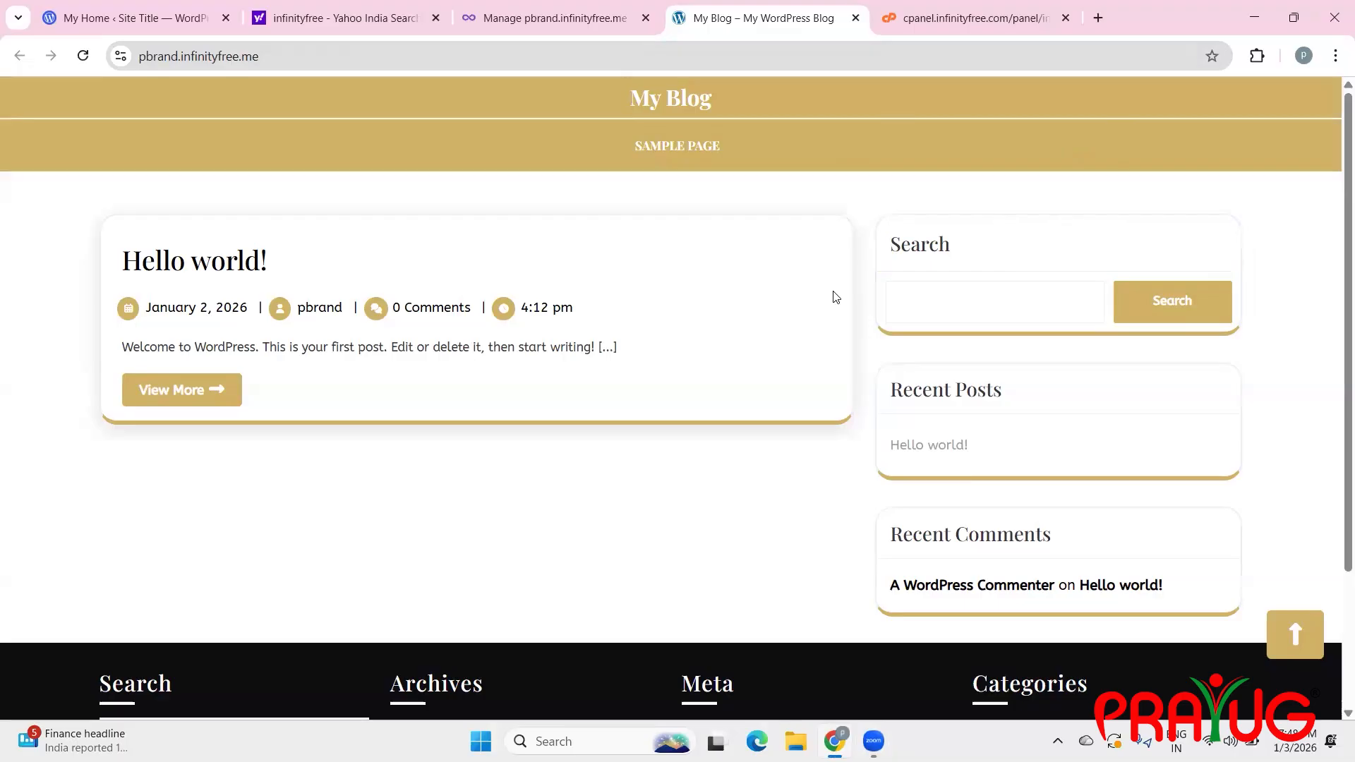
# Review the My Blog front page alongside the vistapanel control panel and the InfinityFree management page for pbrand.infinityfree.me
pyautogui.scroll(-3, 835, 297)
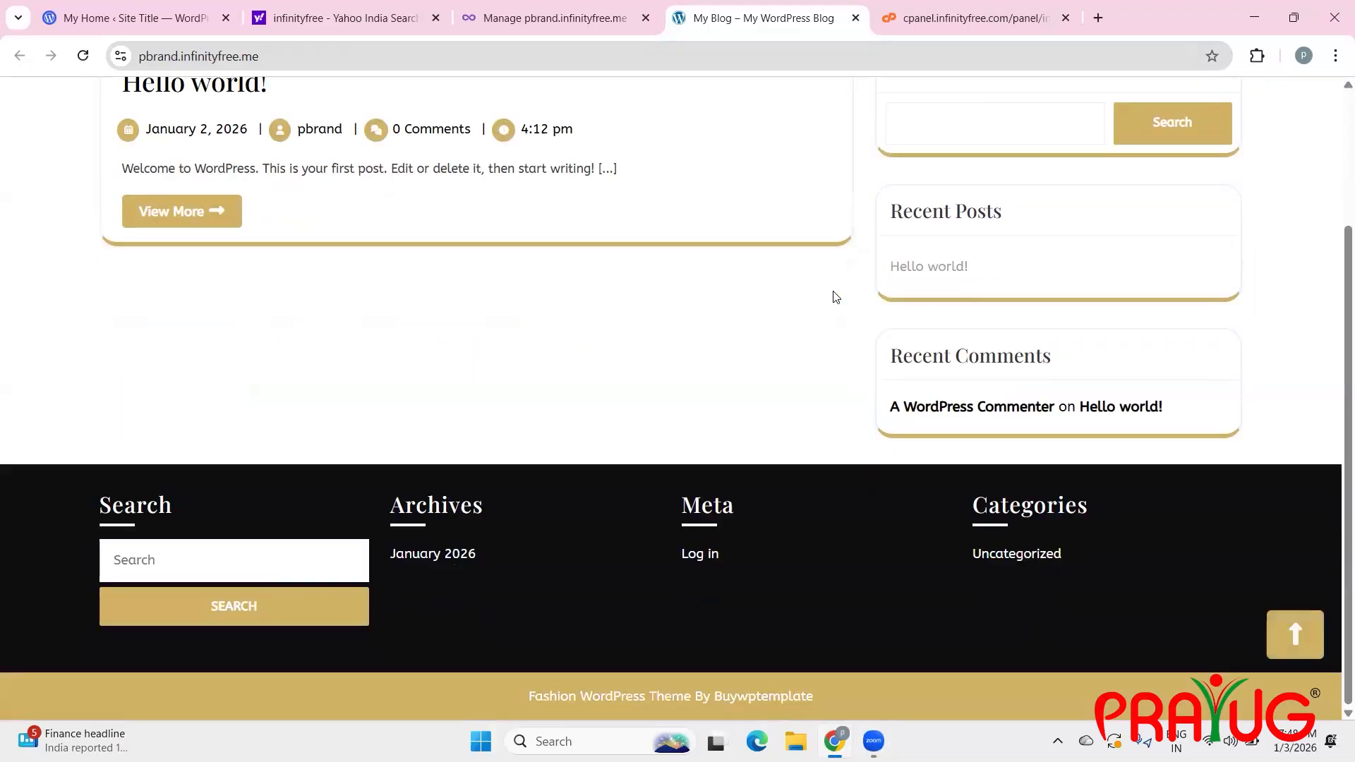
pyautogui.scroll(3, 836, 296)
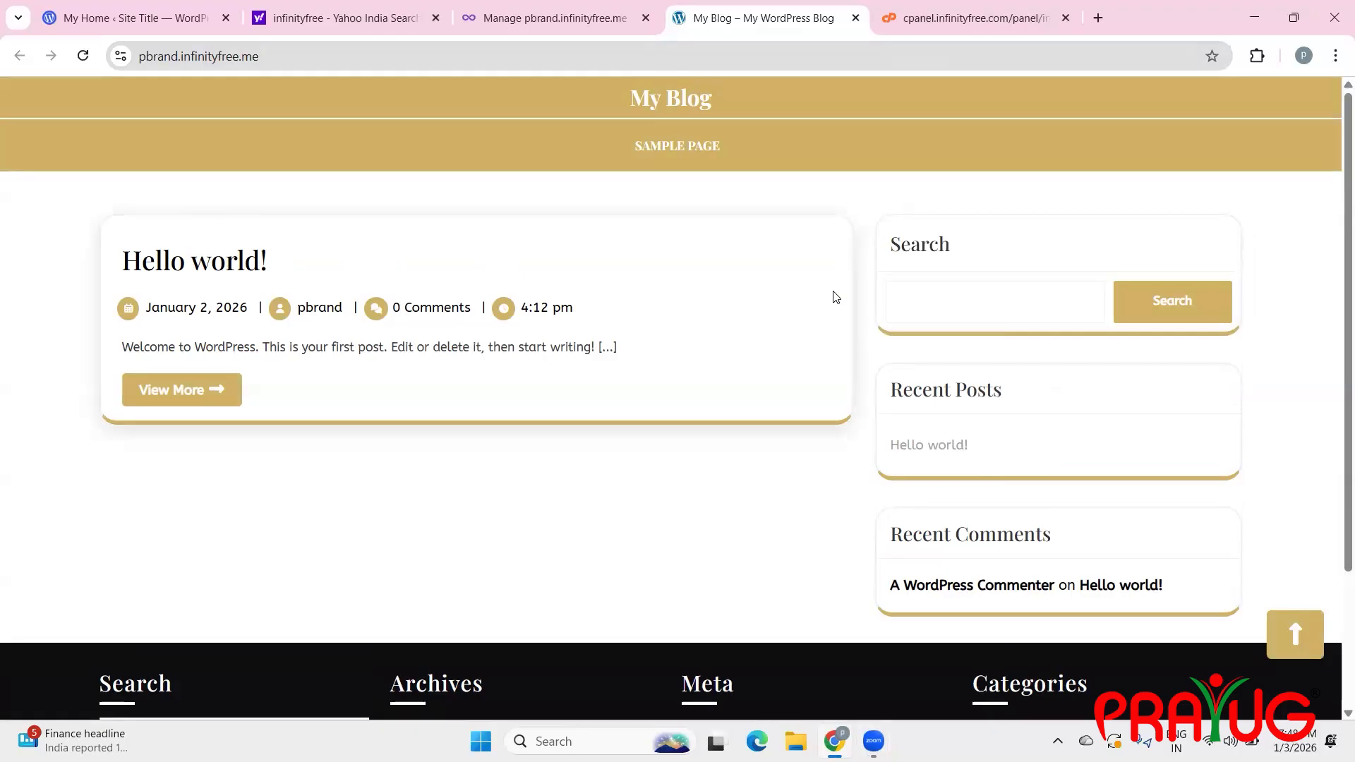
pyautogui.click(954, 27)
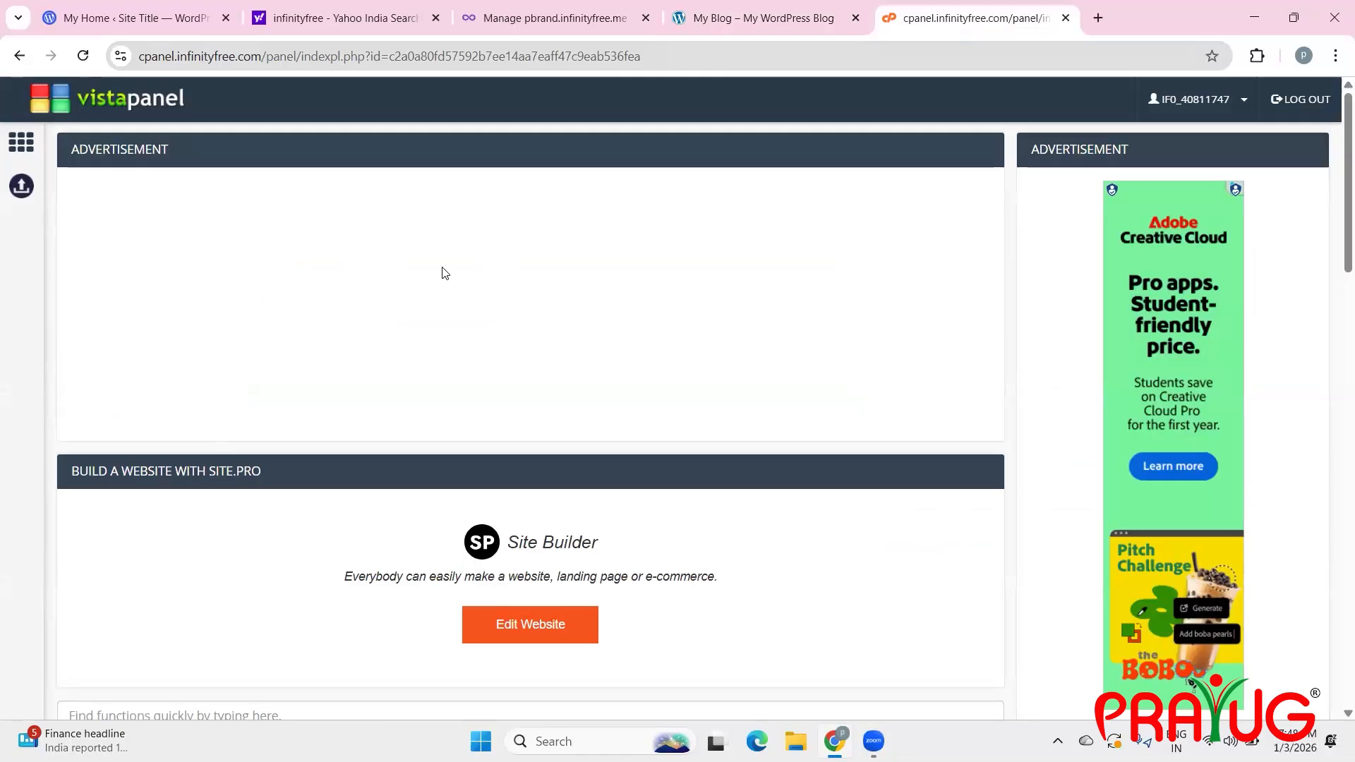
pyautogui.click(749, 15)
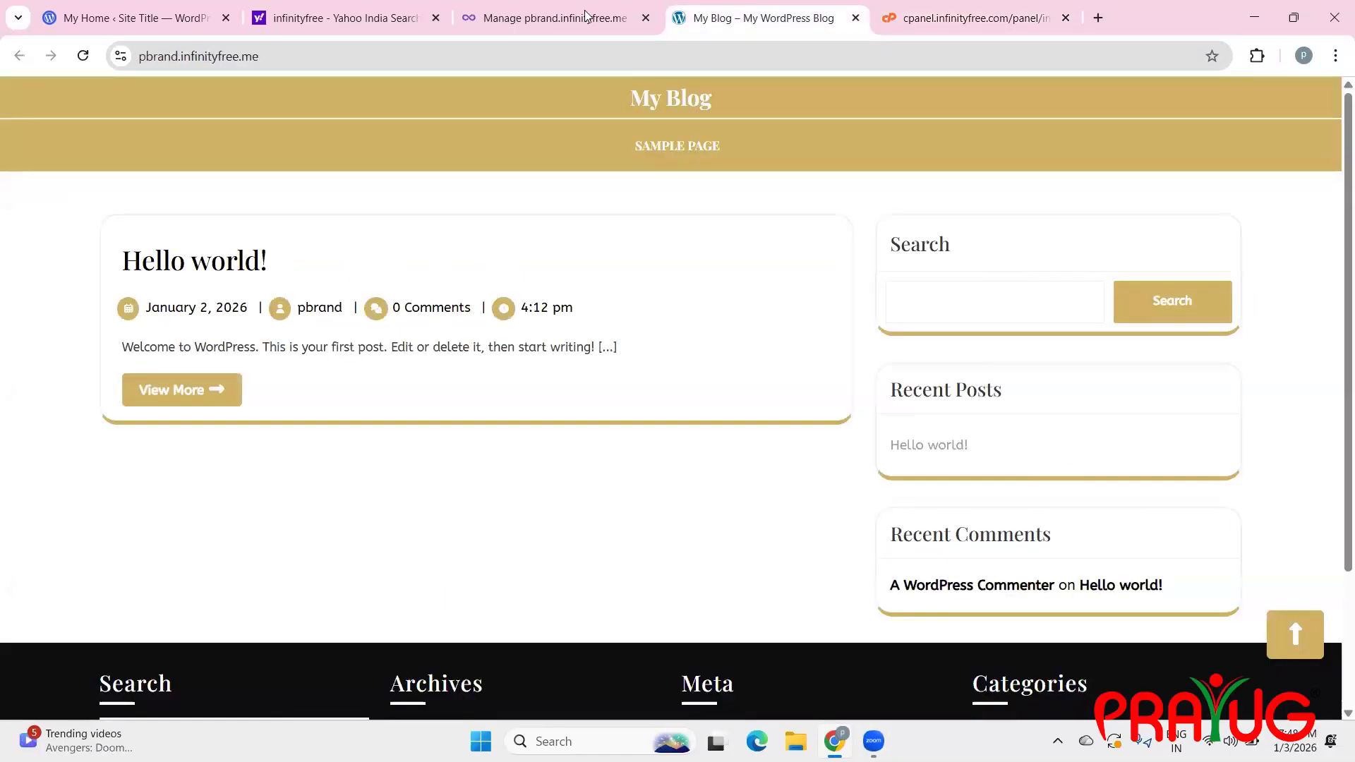
pyautogui.click(555, 17)
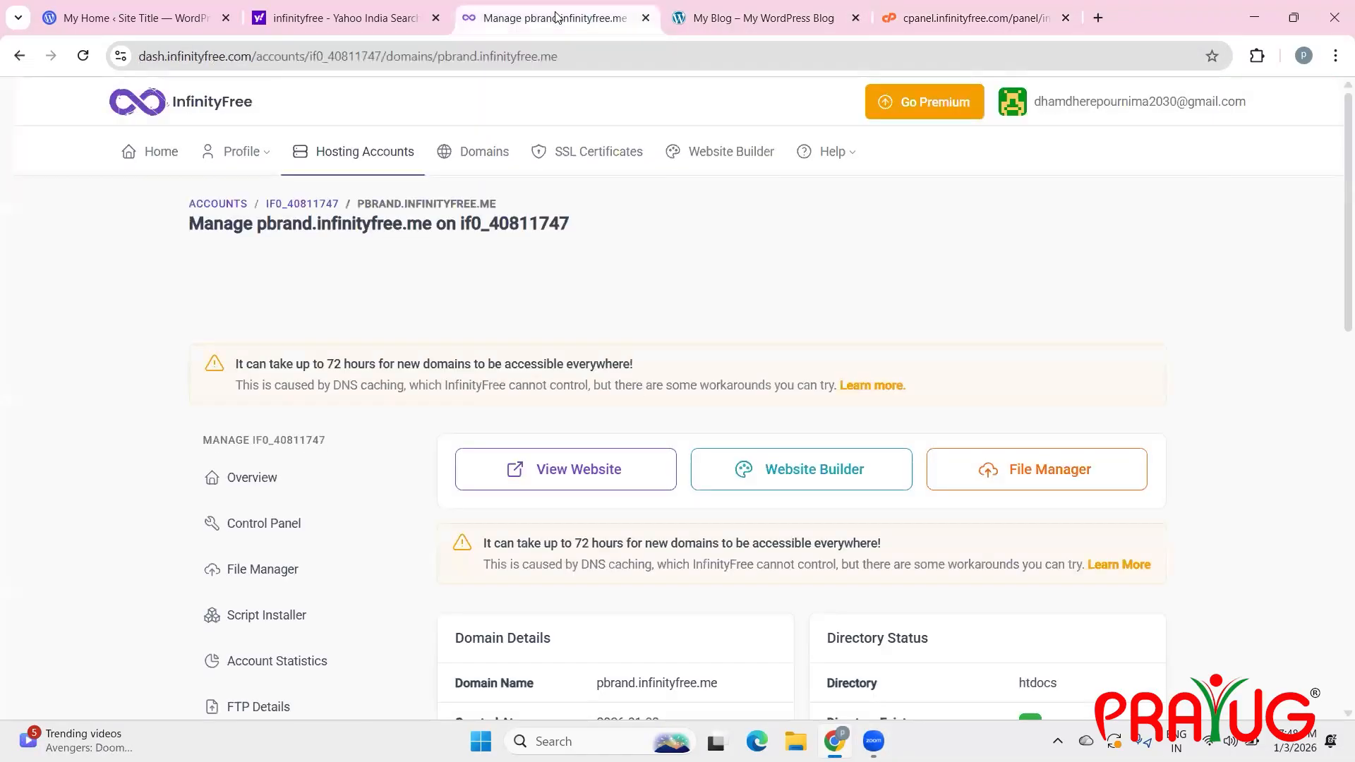
pyautogui.scroll(-3, 572, 226)
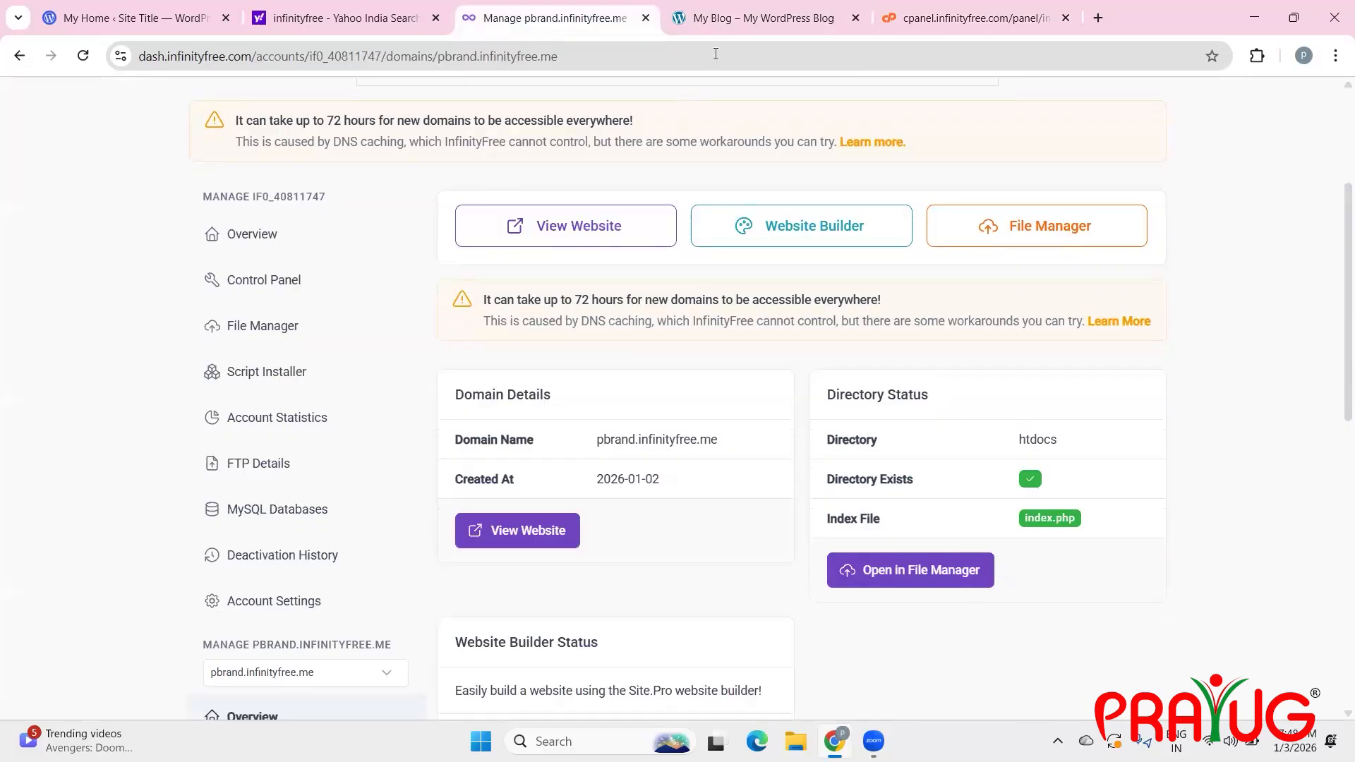
pyautogui.click(720, 24)
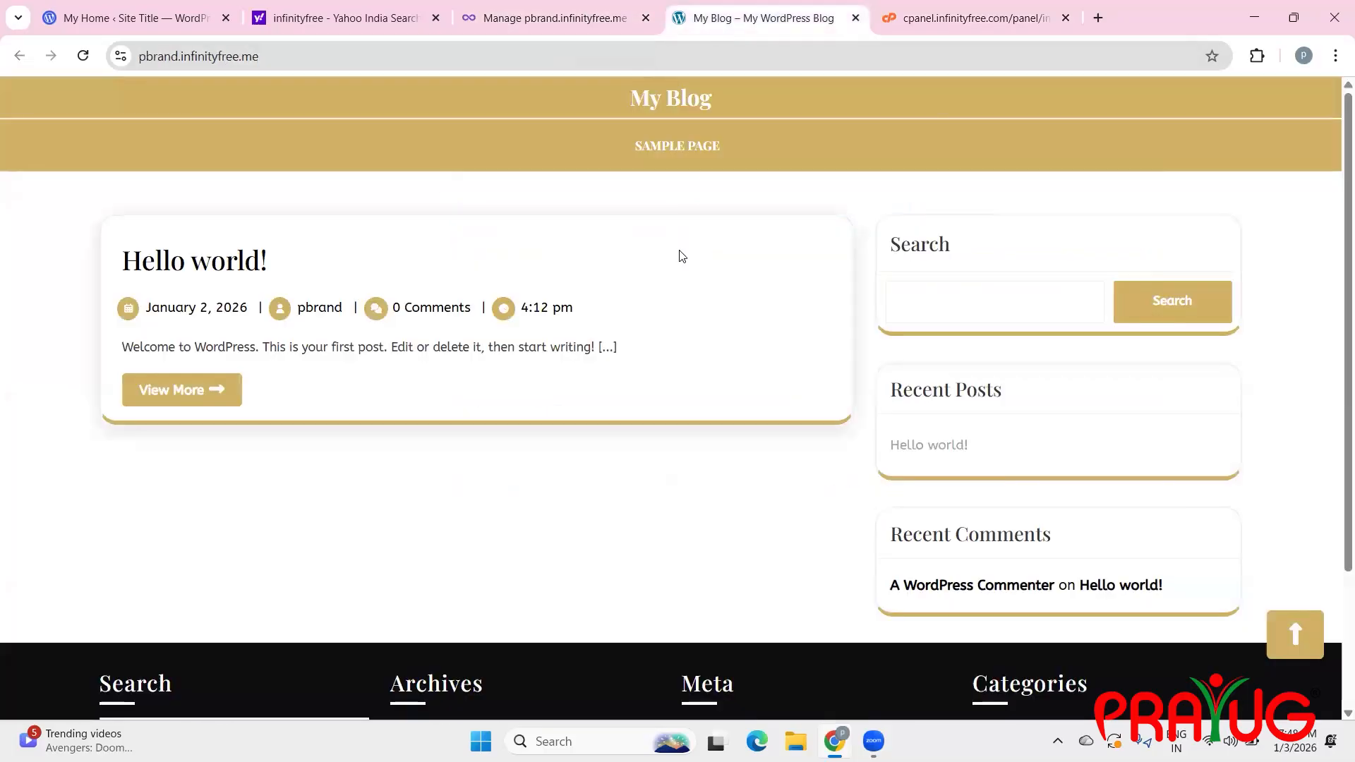
pyautogui.scroll(-3, 682, 256)
pyautogui.scroll(3, 682, 255)
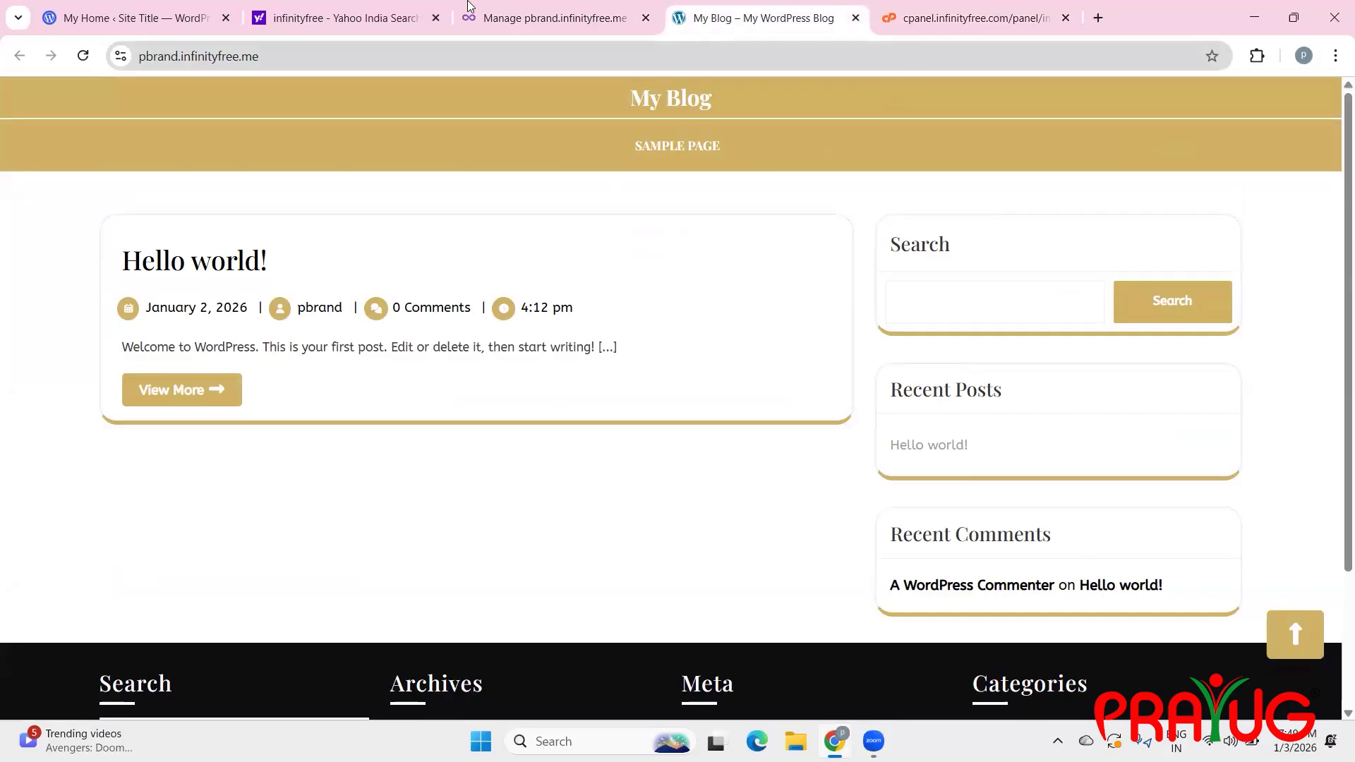
pyautogui.click(346, 30)
pyautogui.click(578, 28)
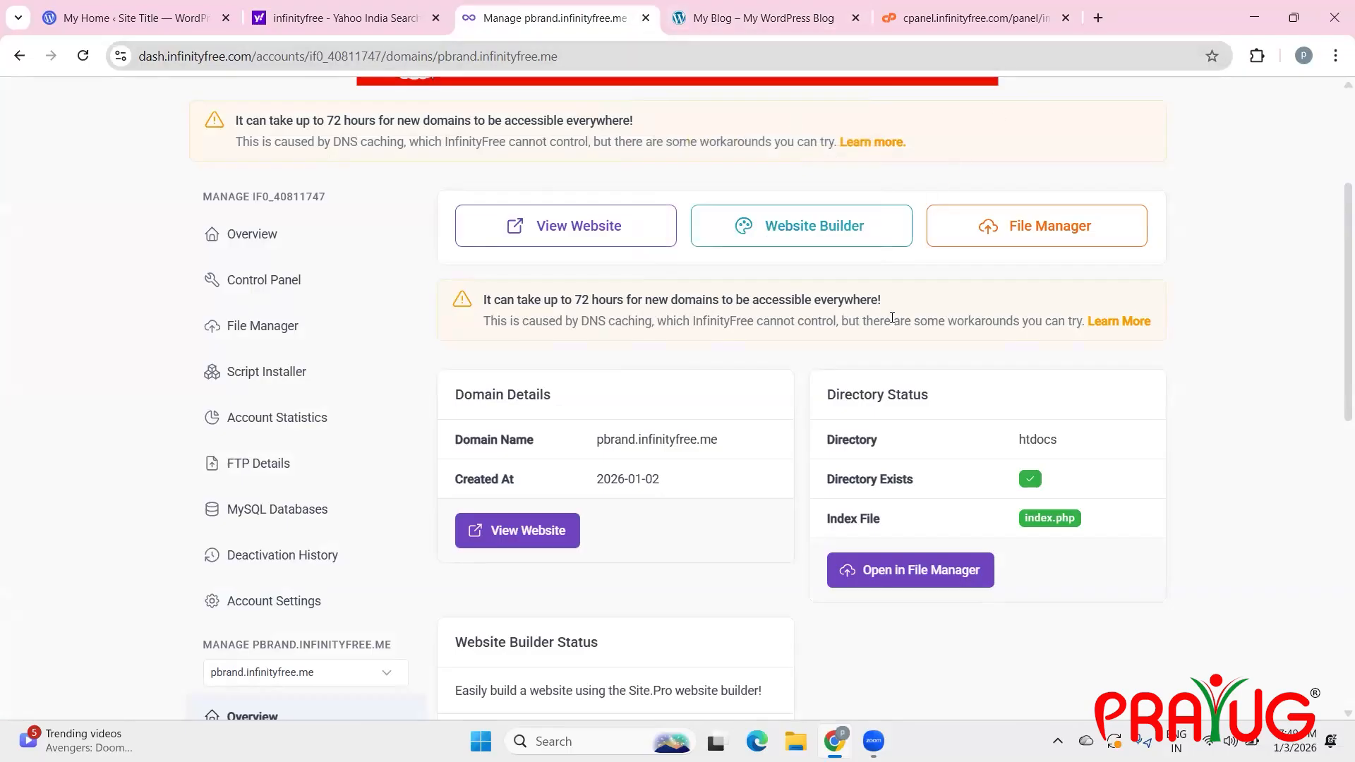
pyautogui.click(938, 14)
pyautogui.click(805, 23)
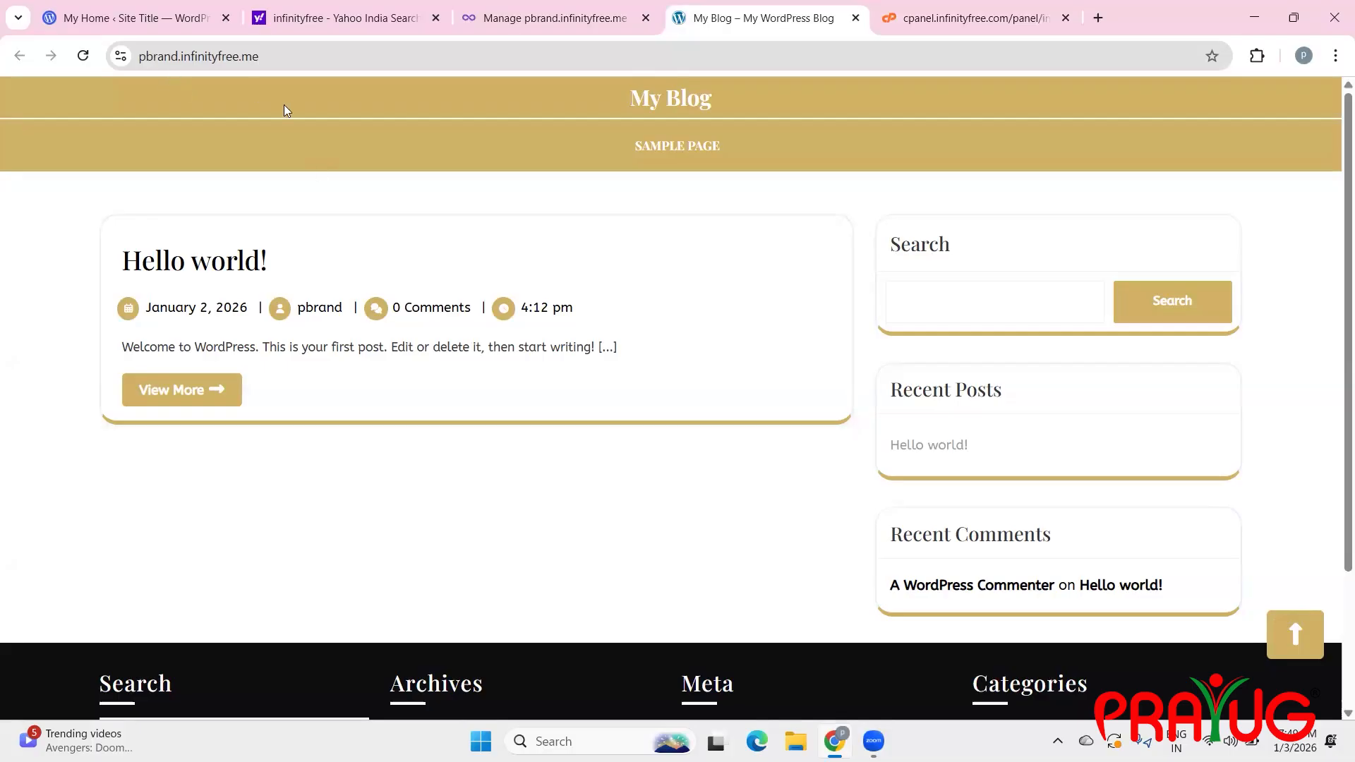
pyautogui.click(282, 56)
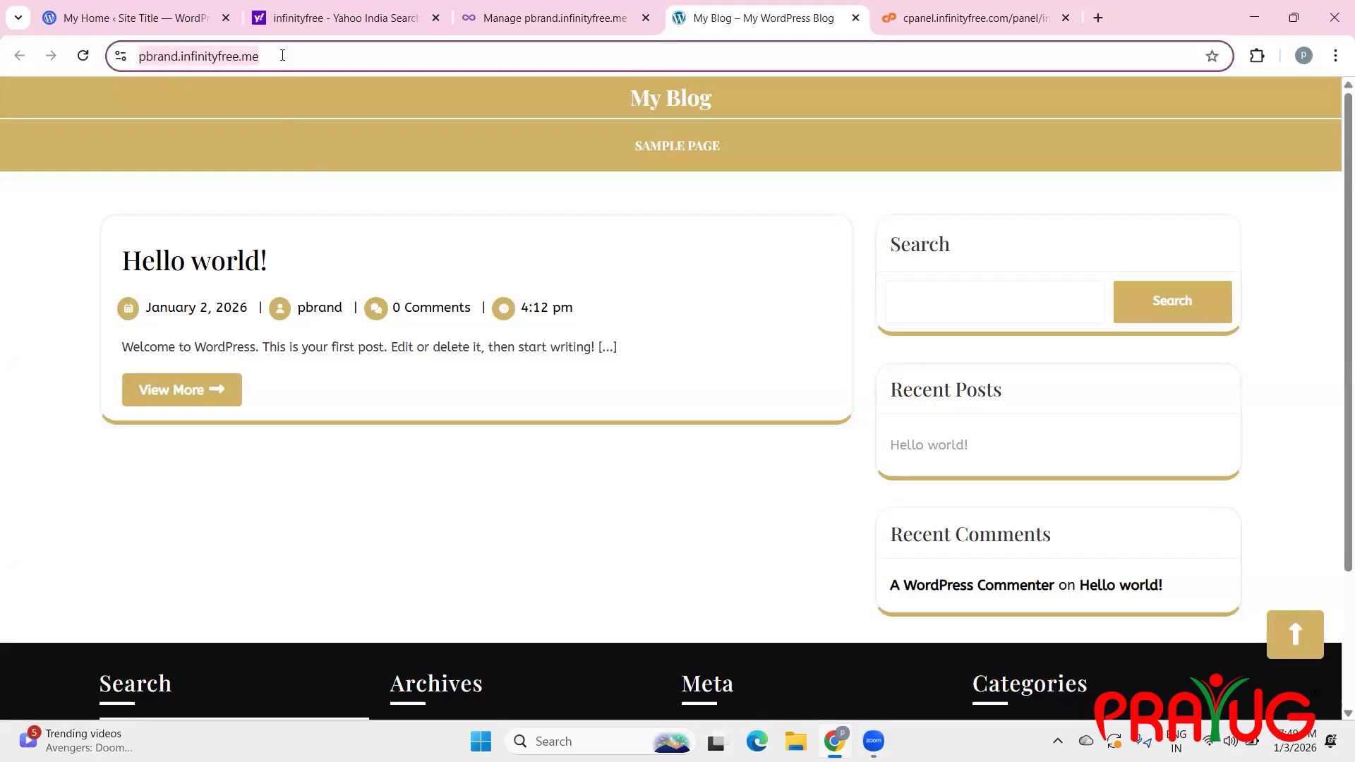
pyautogui.click(282, 56)
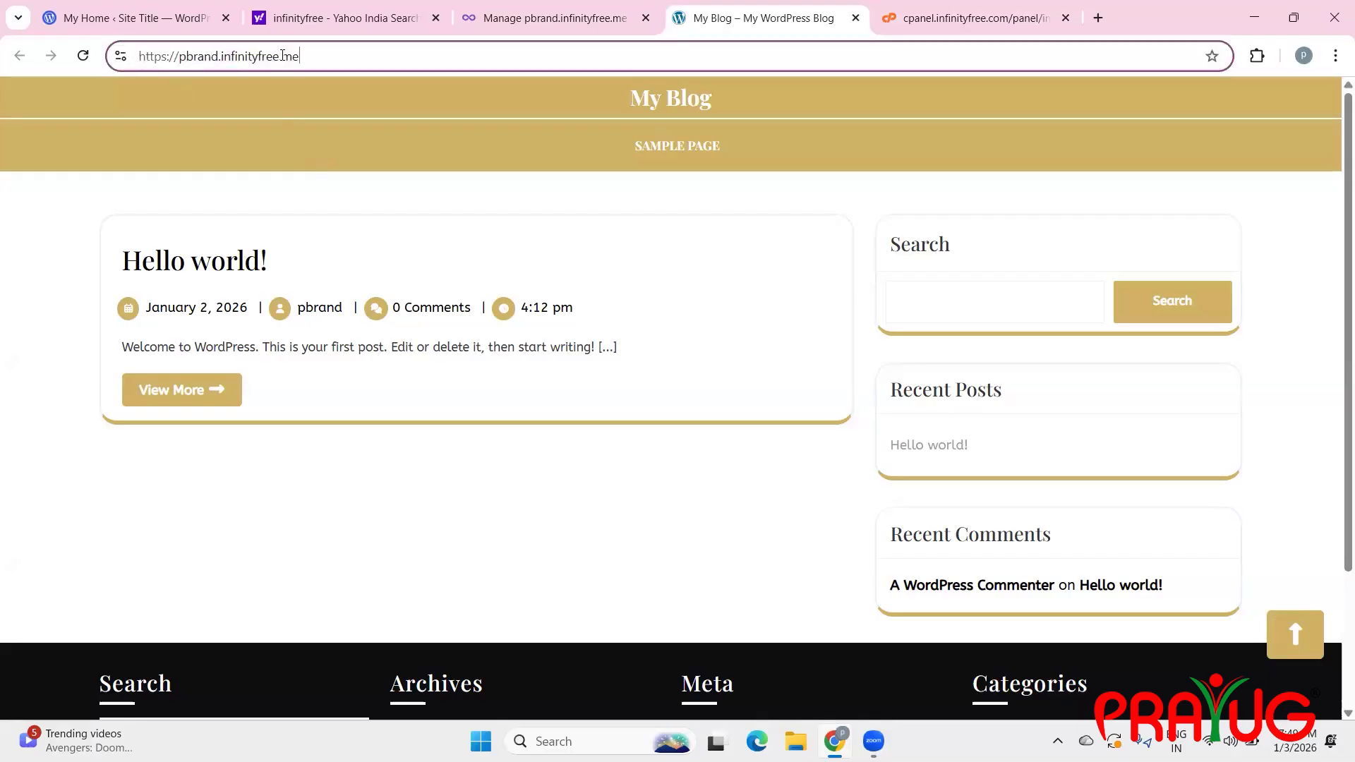
pyautogui.write('/')
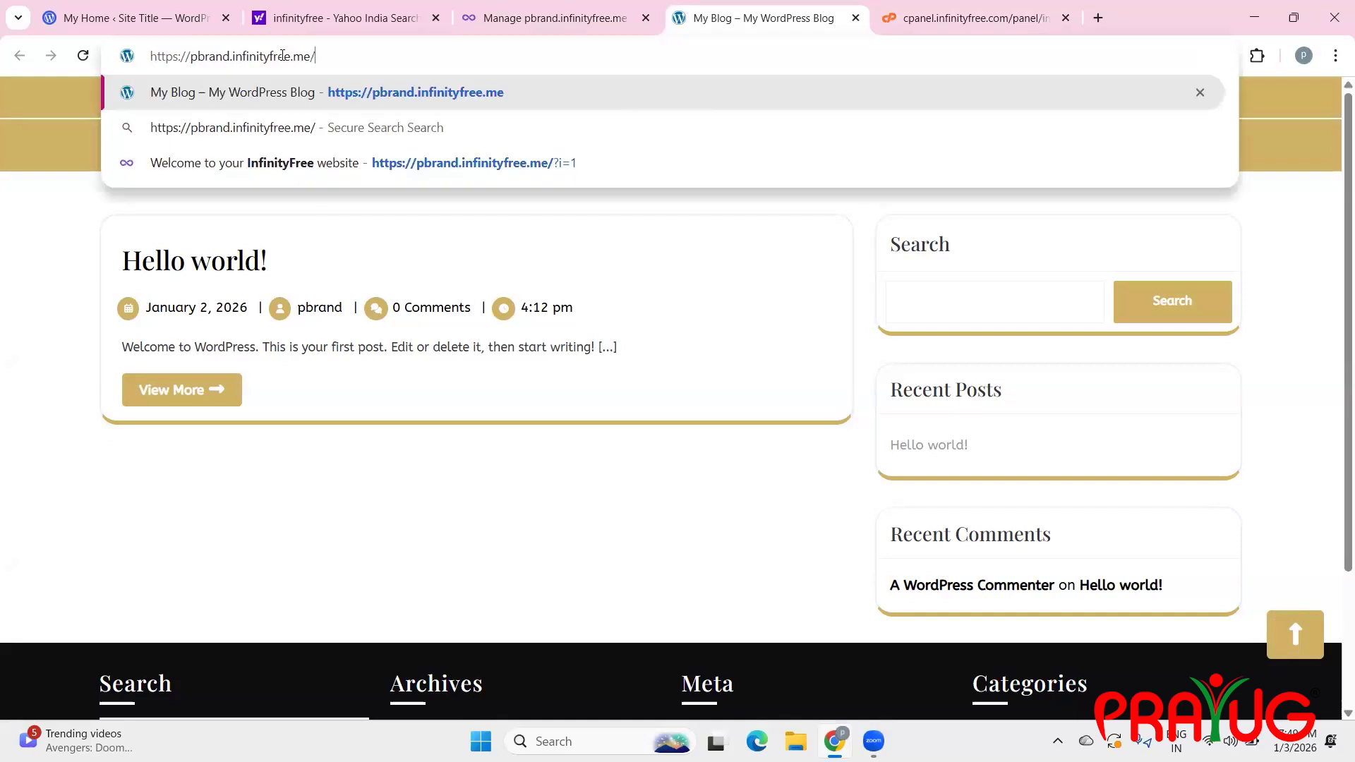
pyautogui.write('wp')
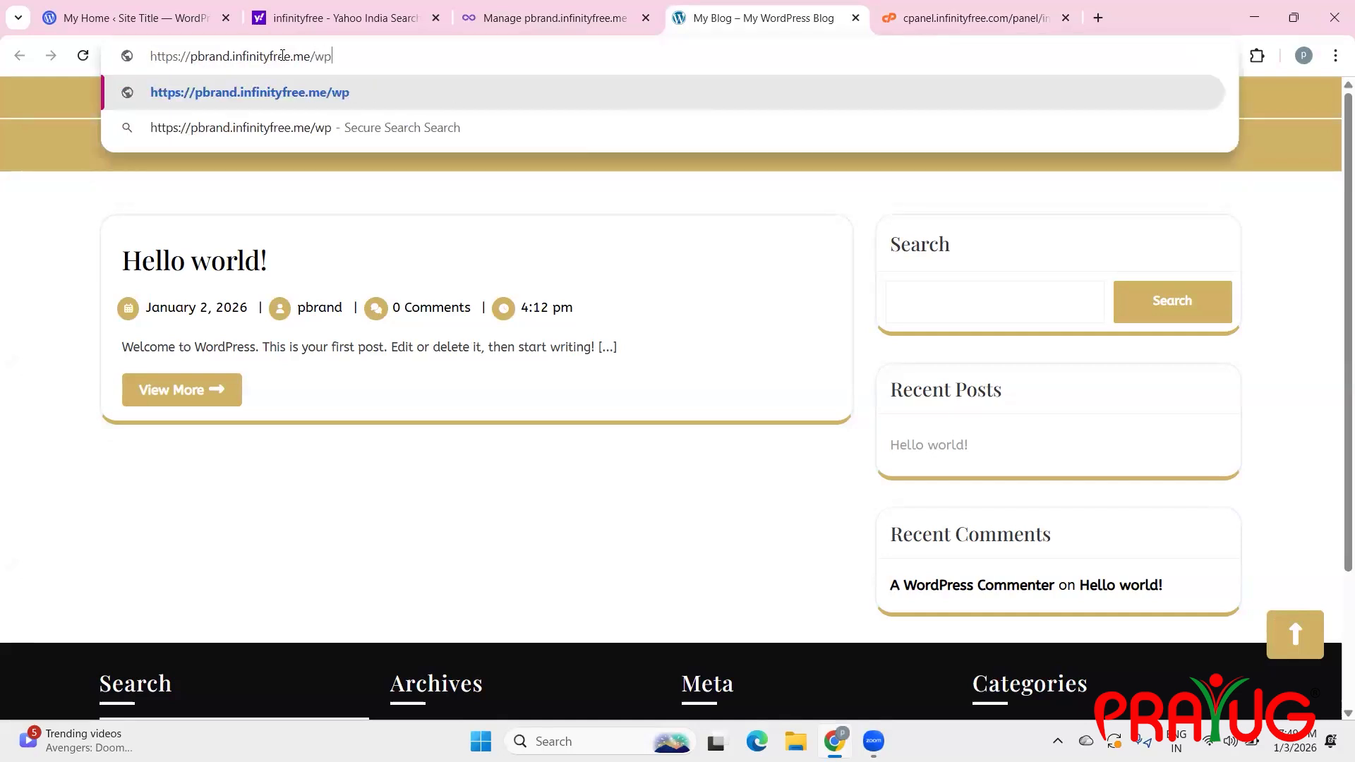
pyautogui.write('-')
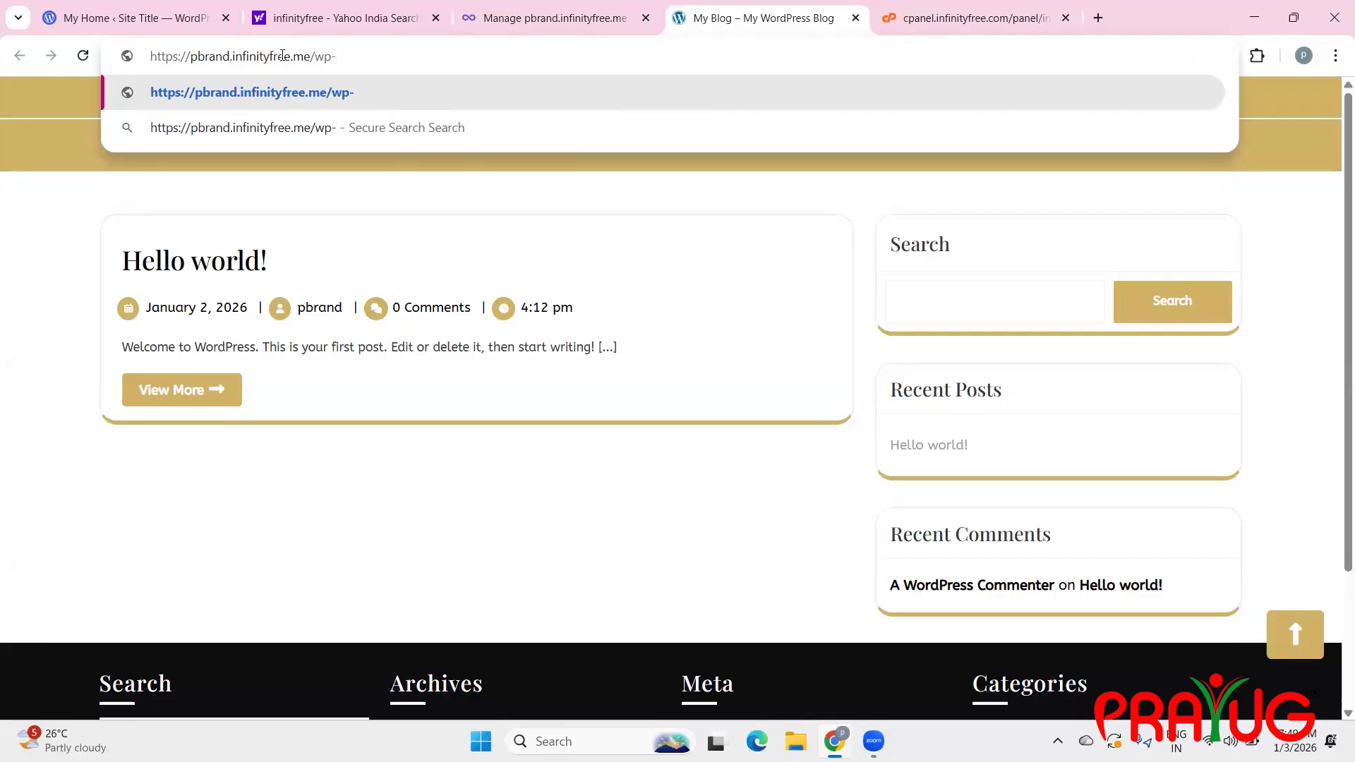
pyautogui.write('admi')
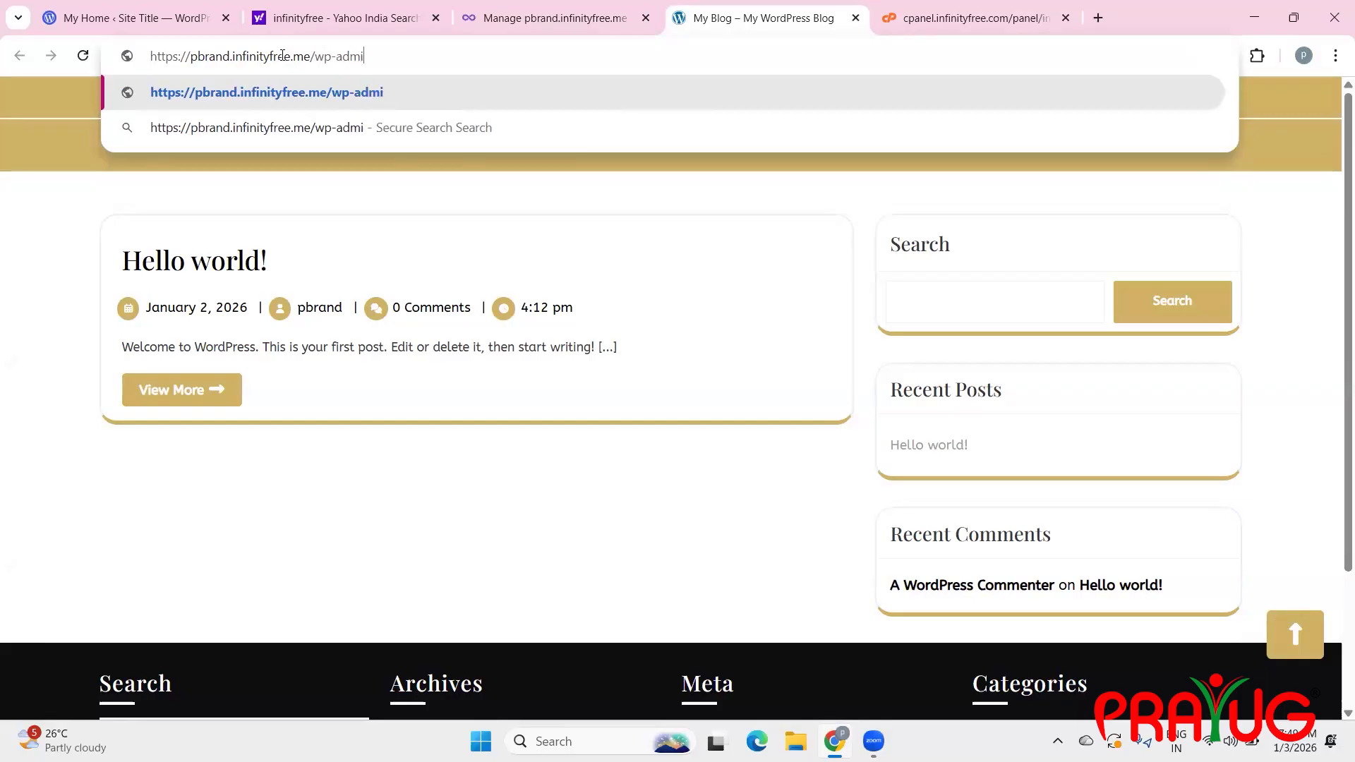
pyautogui.write('n')
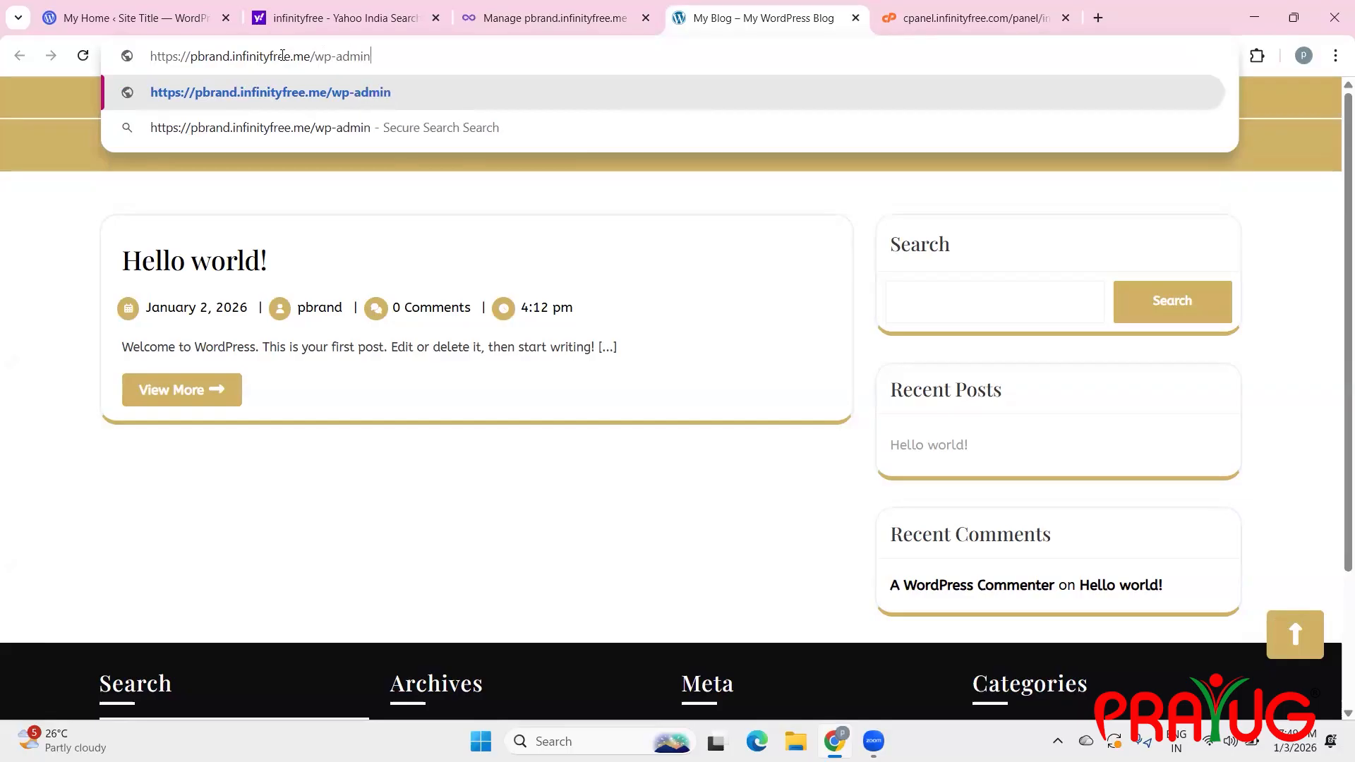
pyautogui.press('Return')
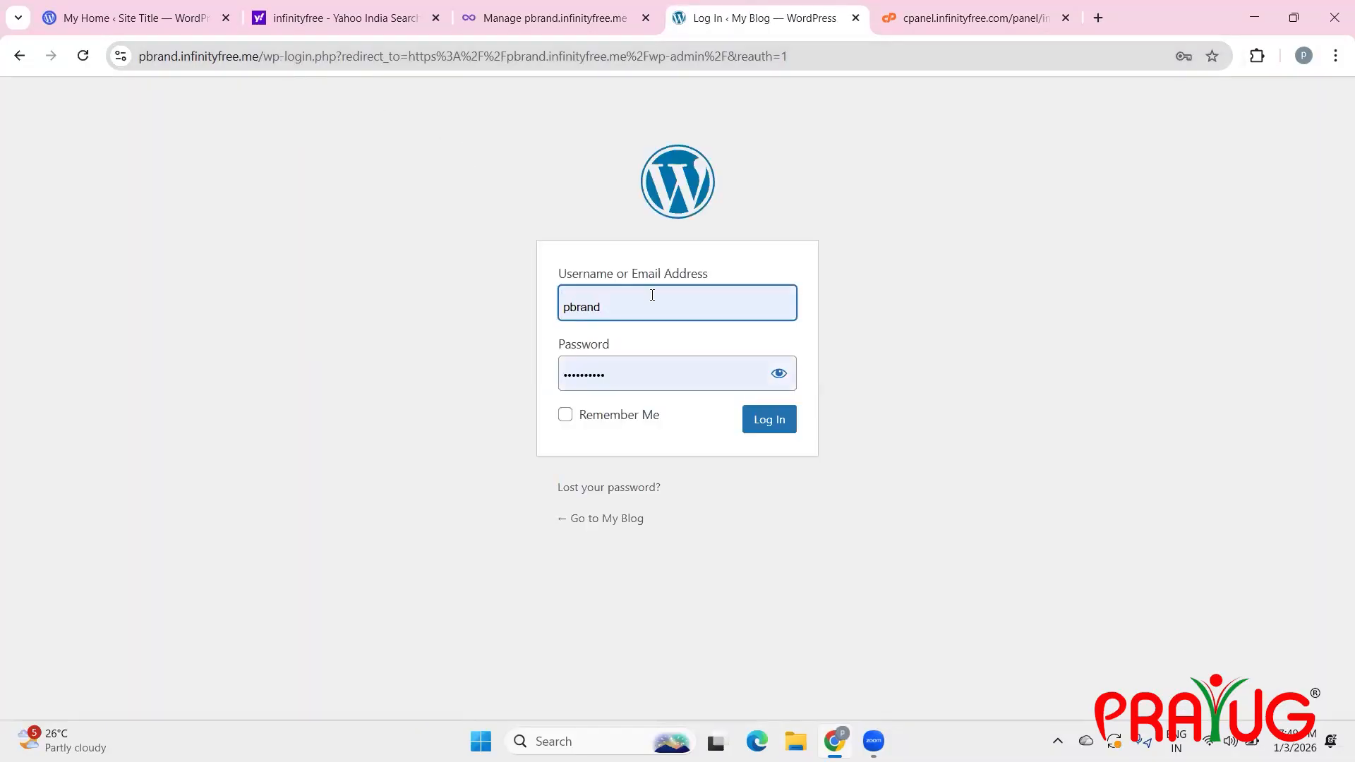
pyautogui.click(756, 430)
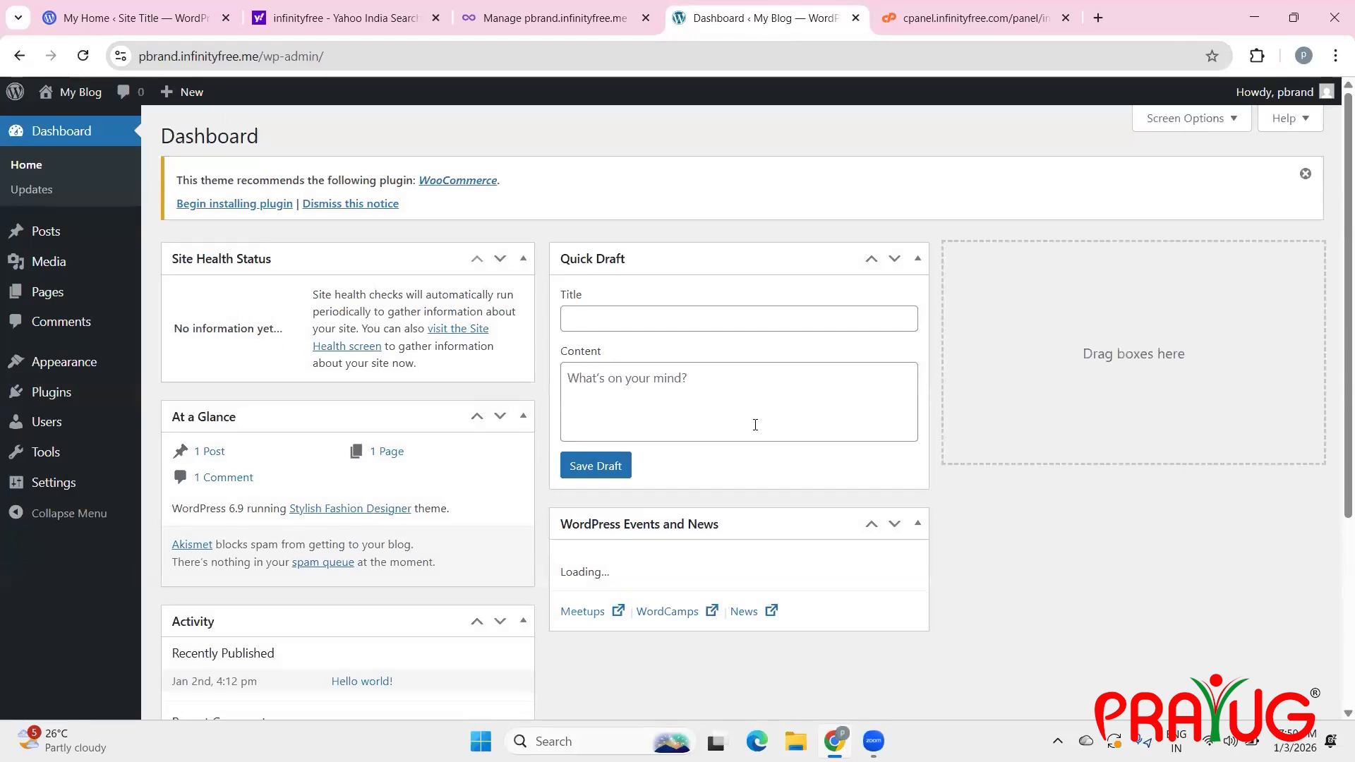
# Open the installed themes overview and go to the Theme Demo Import page of the Stylish Fashion Designer theme
pyautogui.moveTo(94, 369)
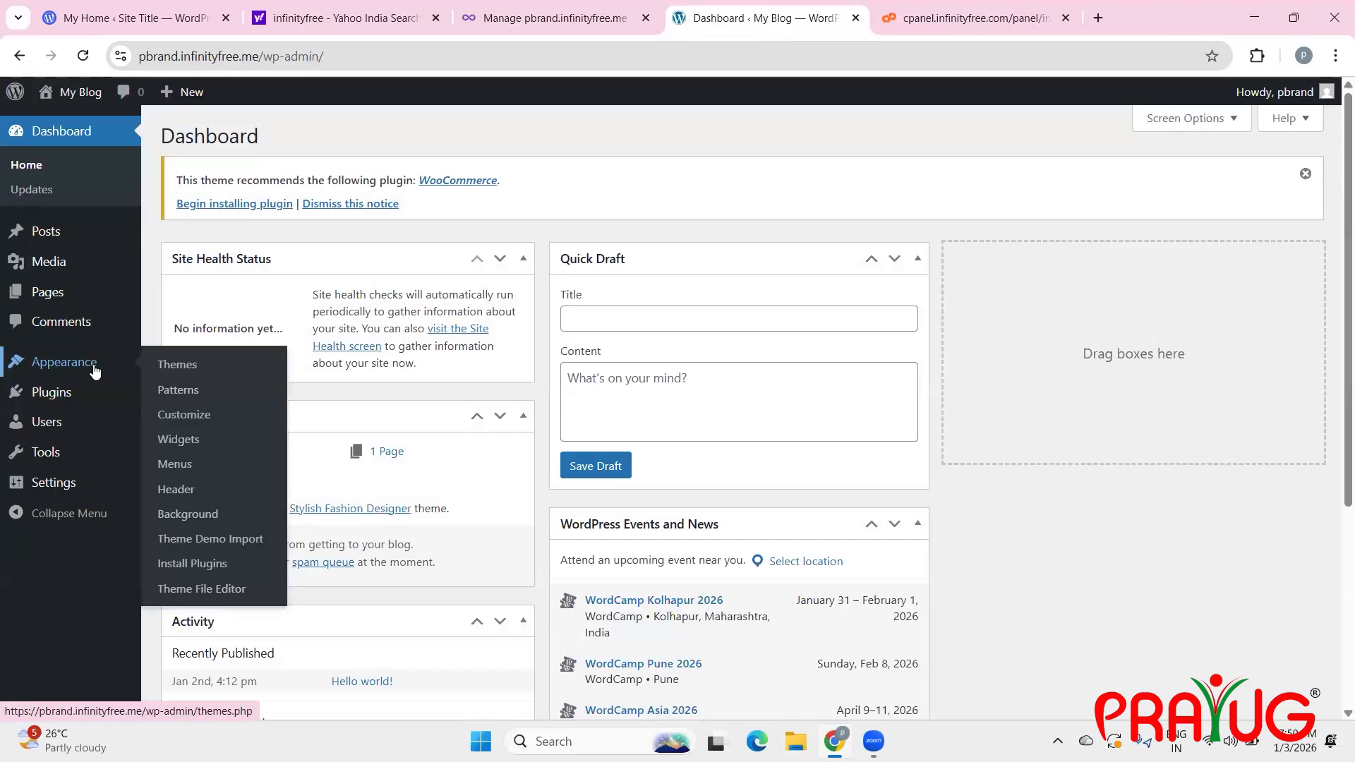
pyautogui.click(192, 368)
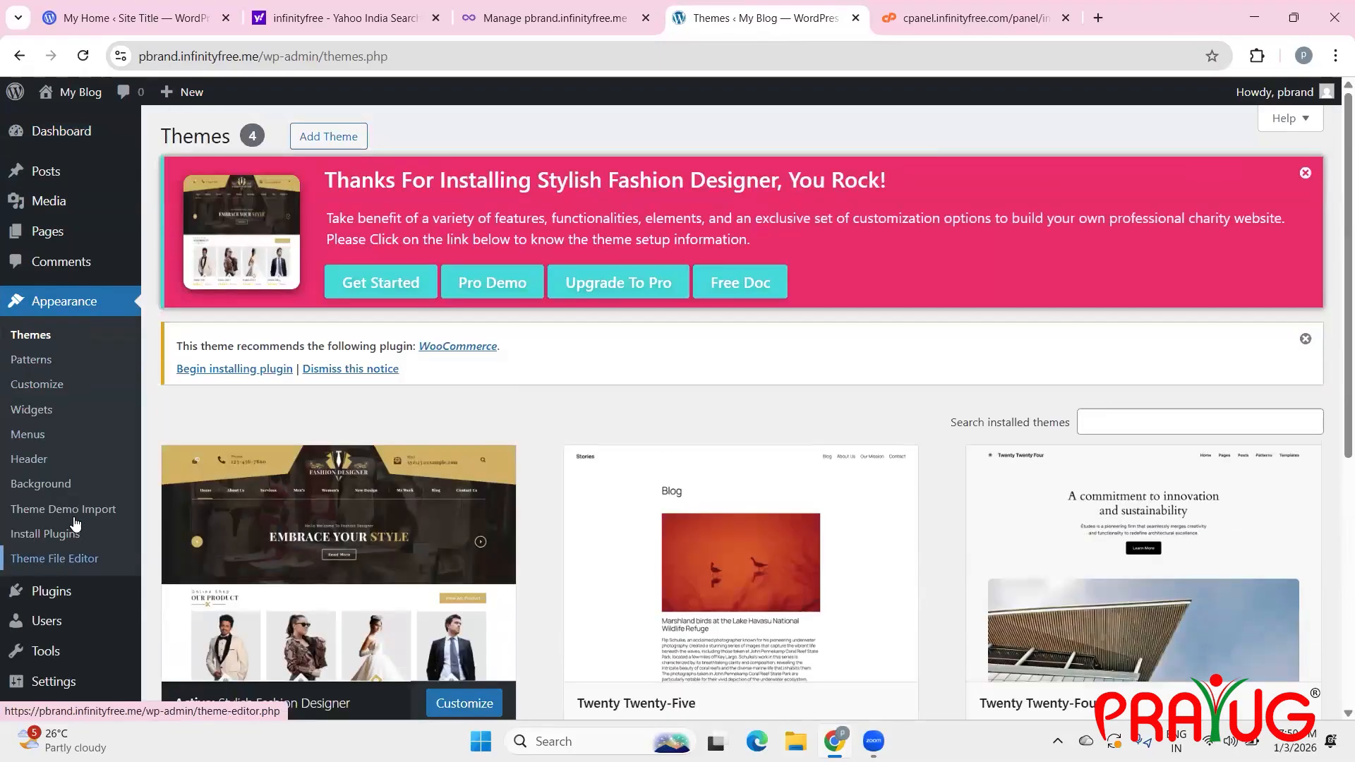
pyautogui.click(77, 518)
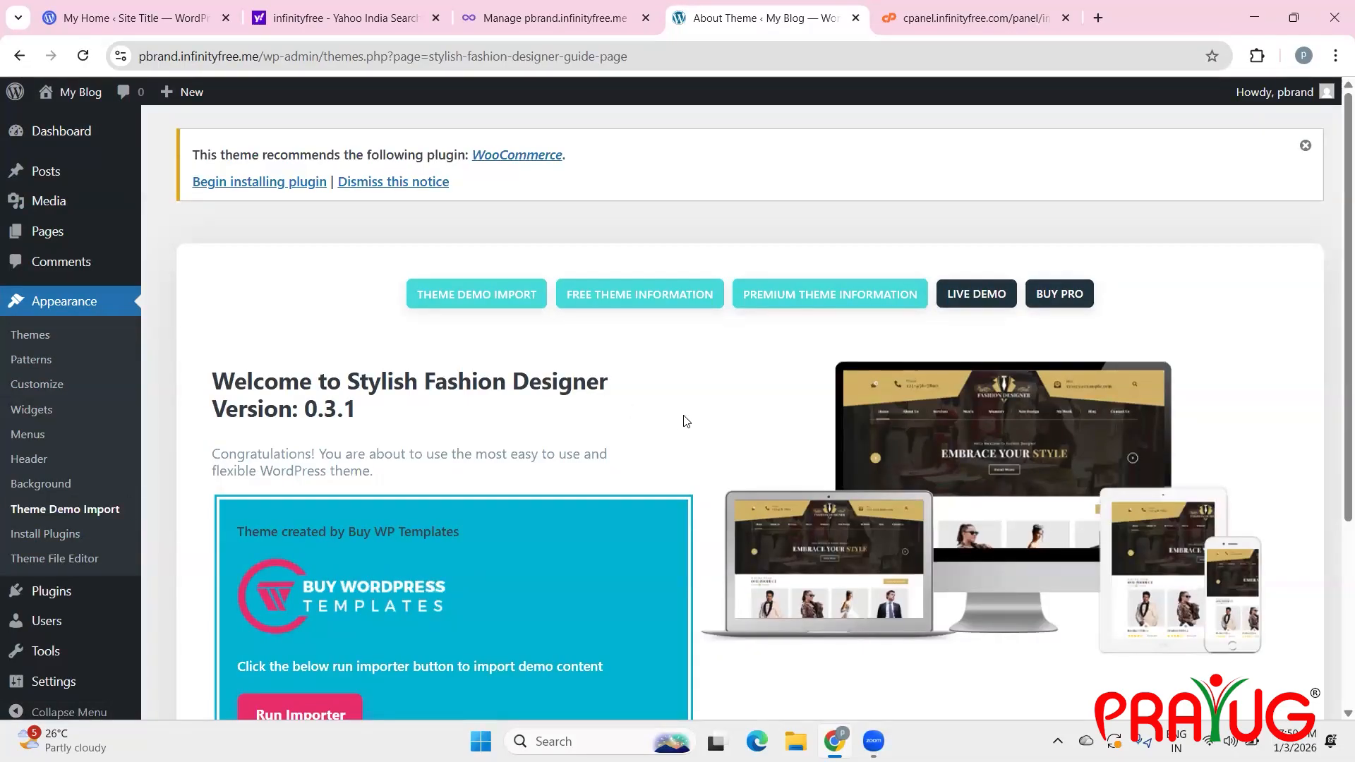
# Run the demo content importer for the Stylish Fashion Designer theme and confirm the import
pyautogui.scroll(-1, 684, 421)
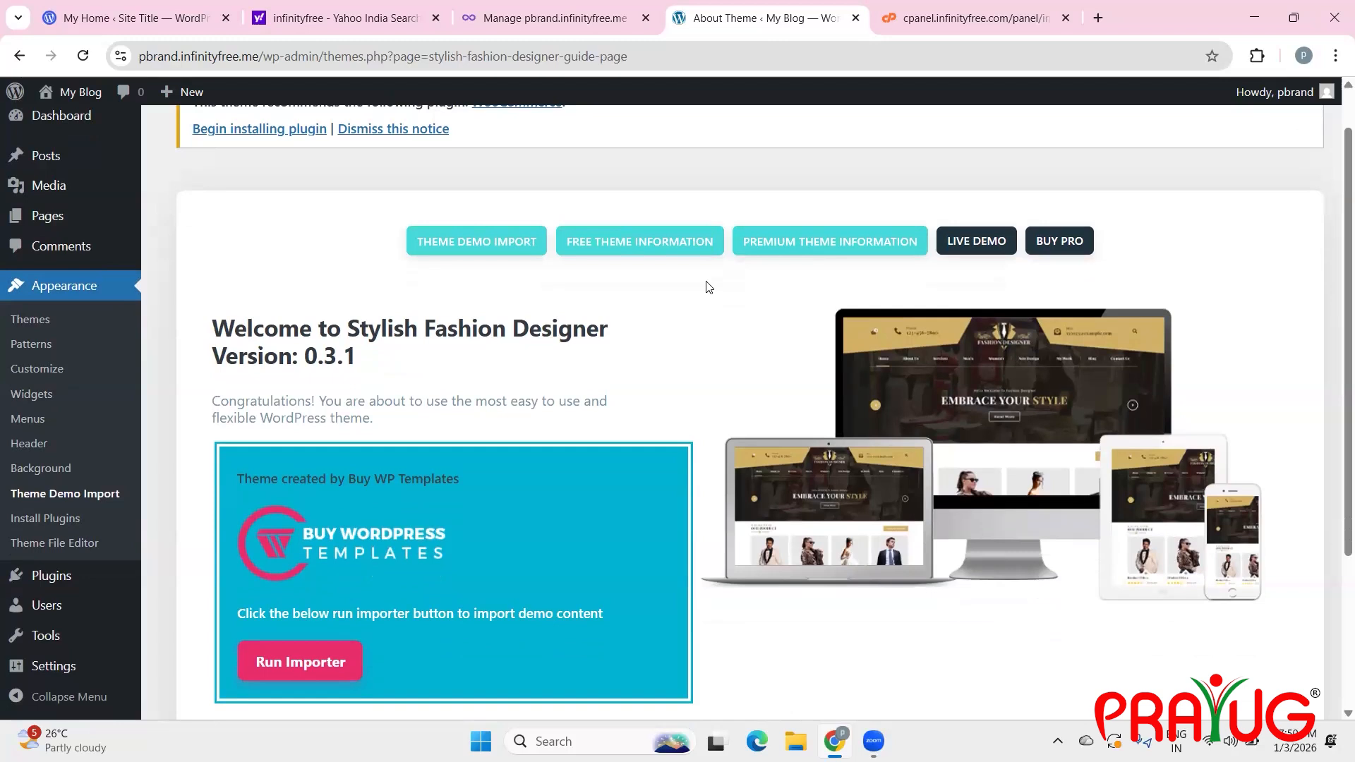
pyautogui.keyDown('ctrl'); pyautogui.scroll(5, 708, 286); pyautogui.keyUp('ctrl')
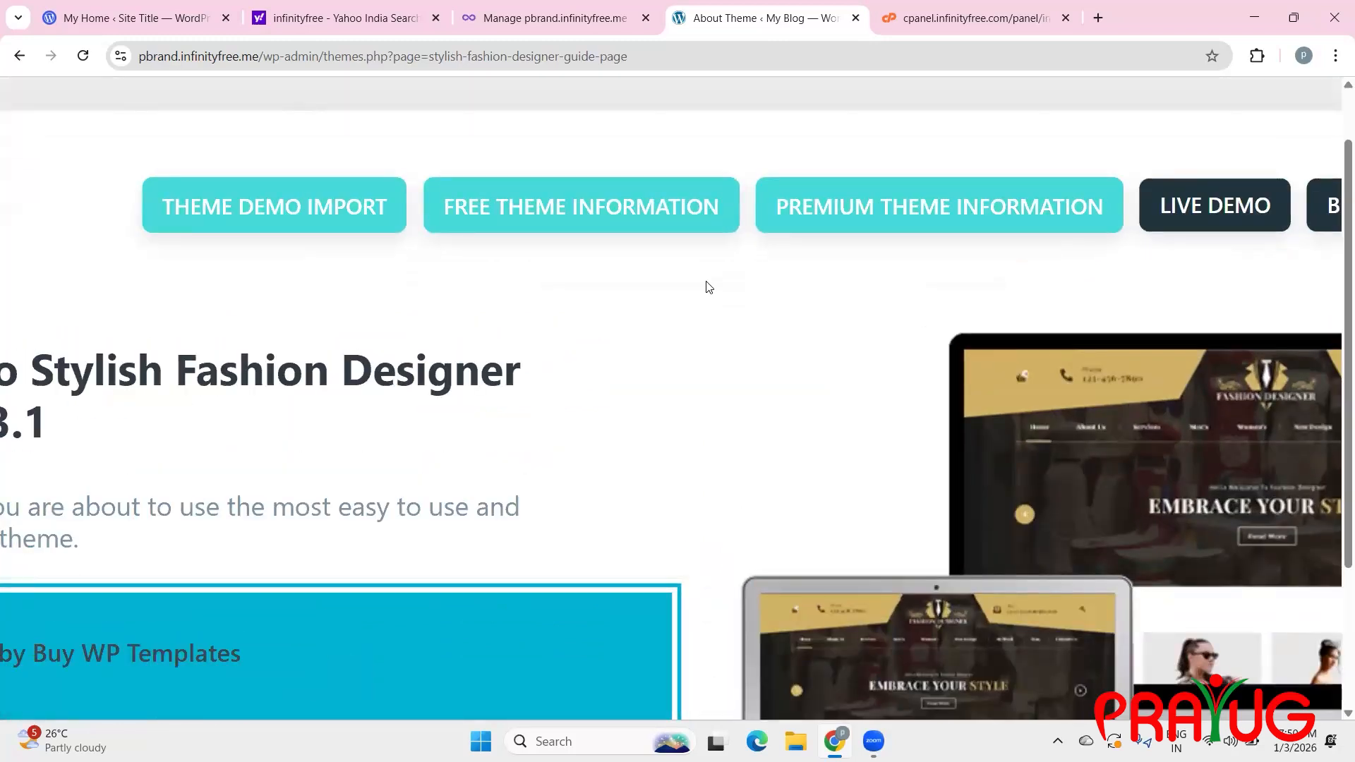
pyautogui.keyDown('ctrl'); pyautogui.scroll(-2, 709, 286); pyautogui.keyUp('ctrl')
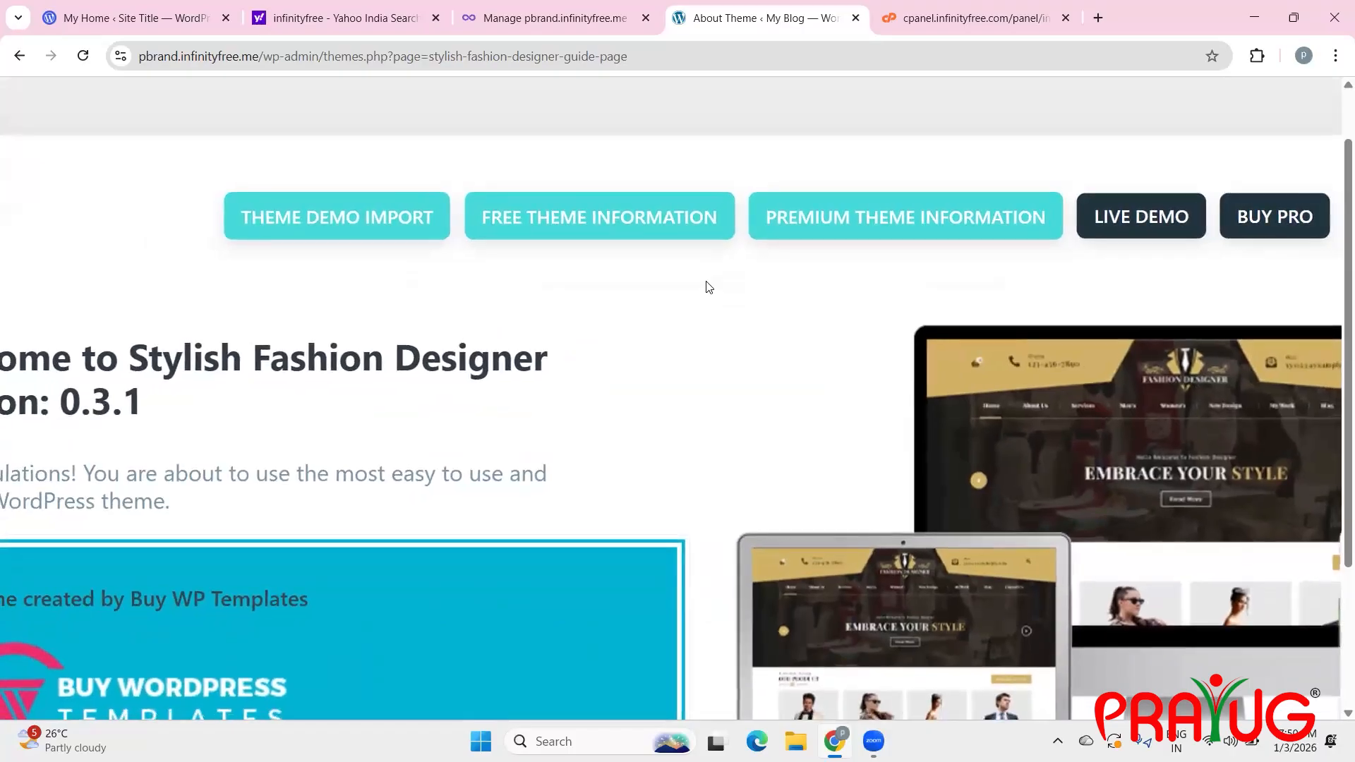
pyautogui.scroll(-8, 732, 202)
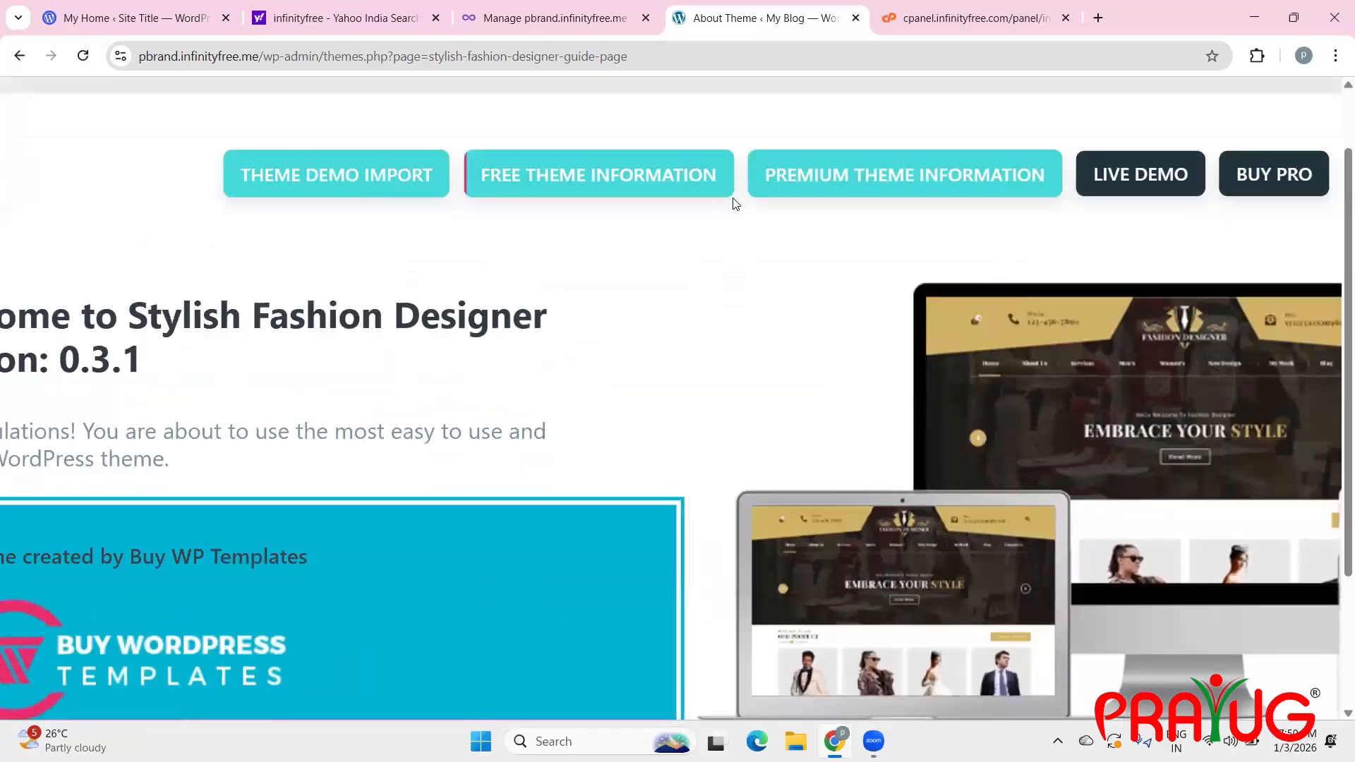
pyautogui.hscroll(-3, 733, 203)
pyautogui.hscroll(-1, 743, 170)
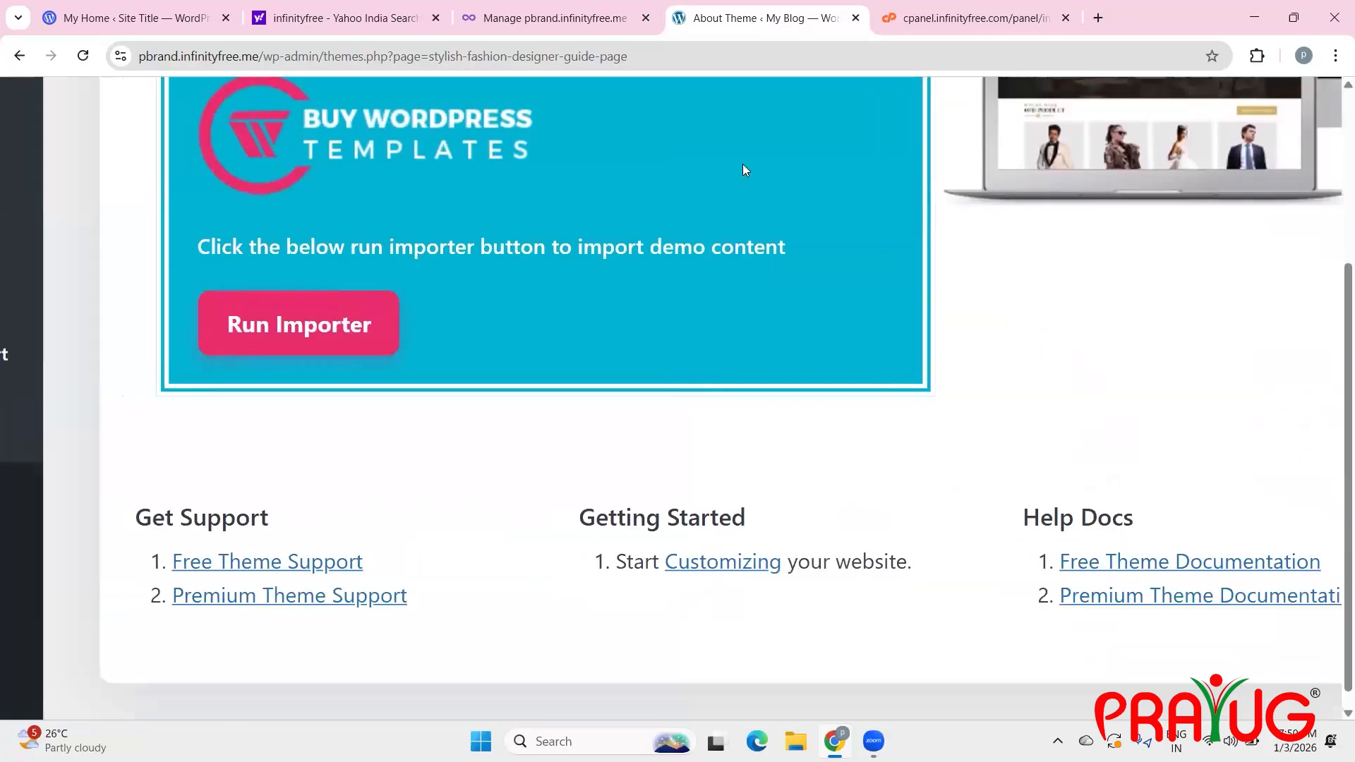
pyautogui.scroll(-1, 742, 169)
pyautogui.click(350, 264)
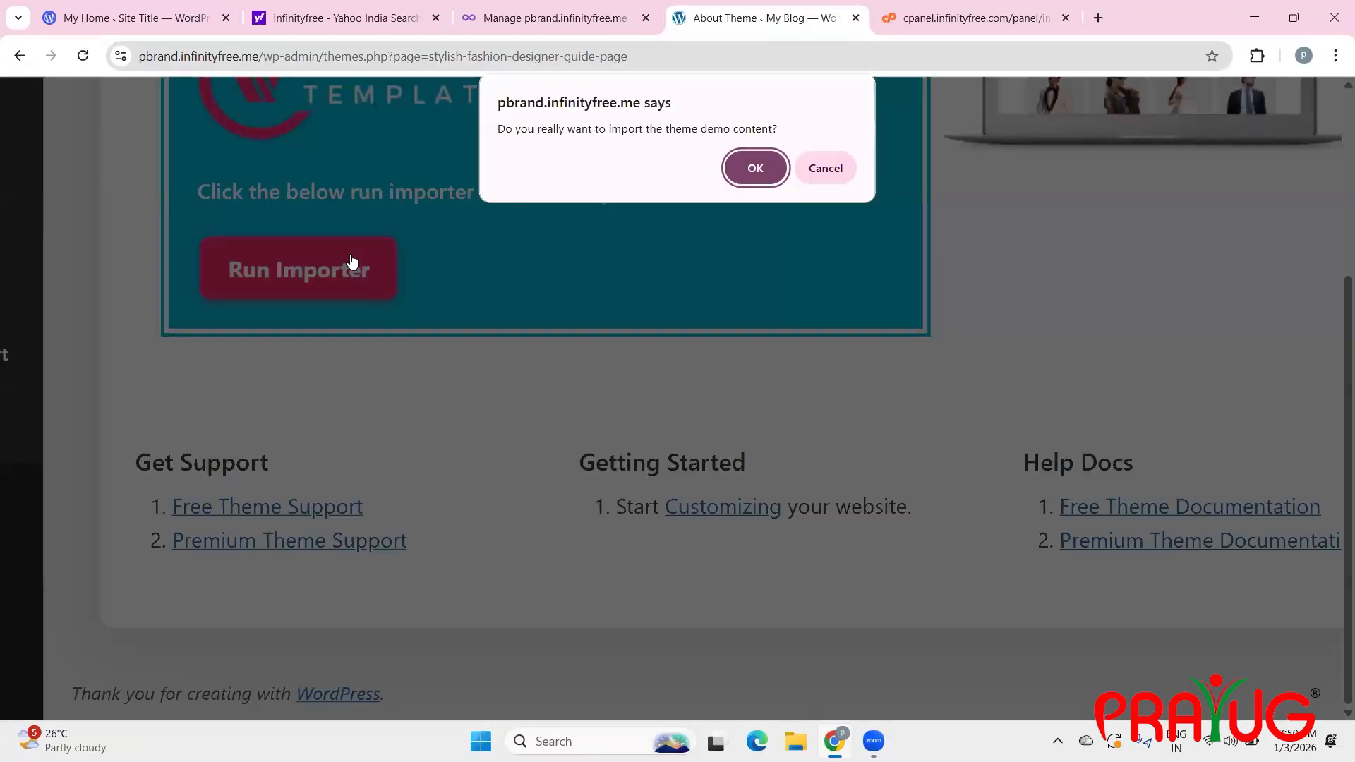
pyautogui.click(755, 168)
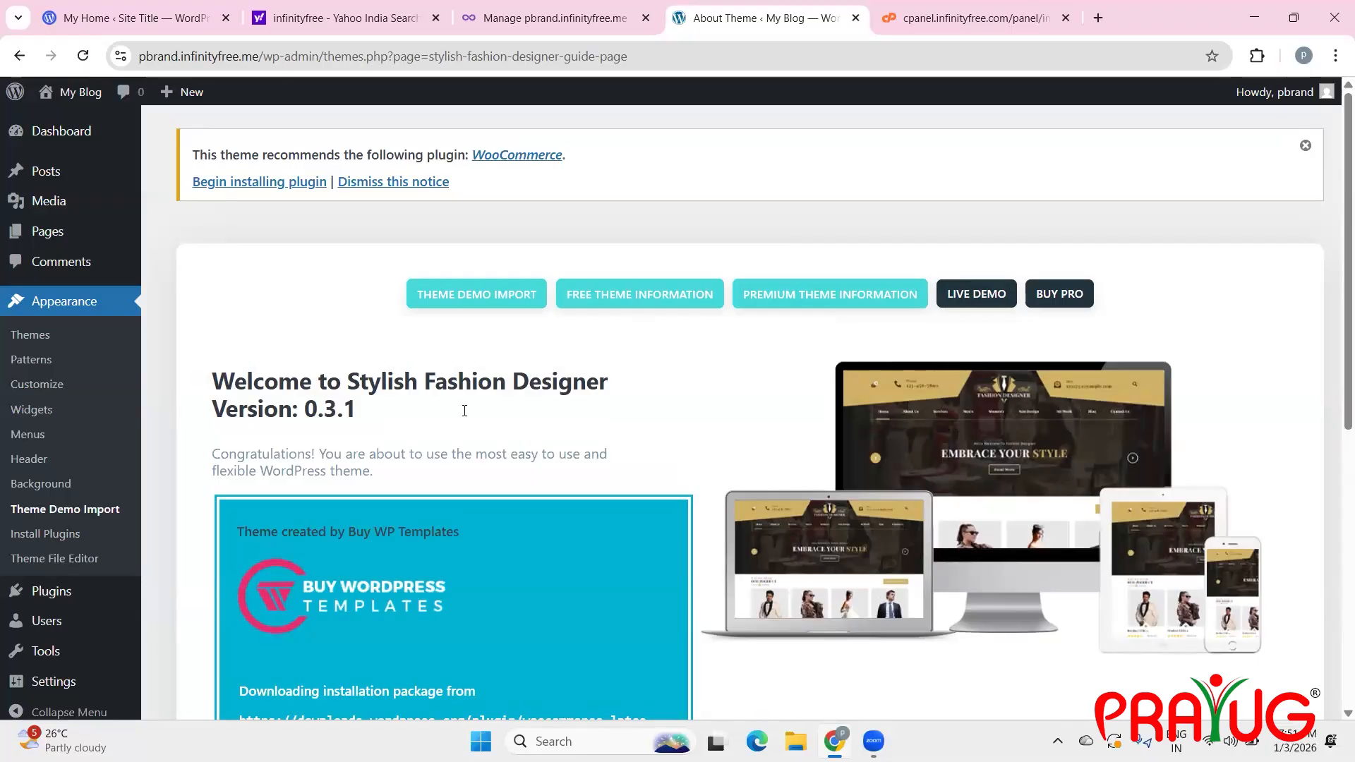
# Check the demo import log on the theme's guide page through to its end
pyautogui.scroll(-5, 464, 417)
pyautogui.scroll(-3, 463, 416)
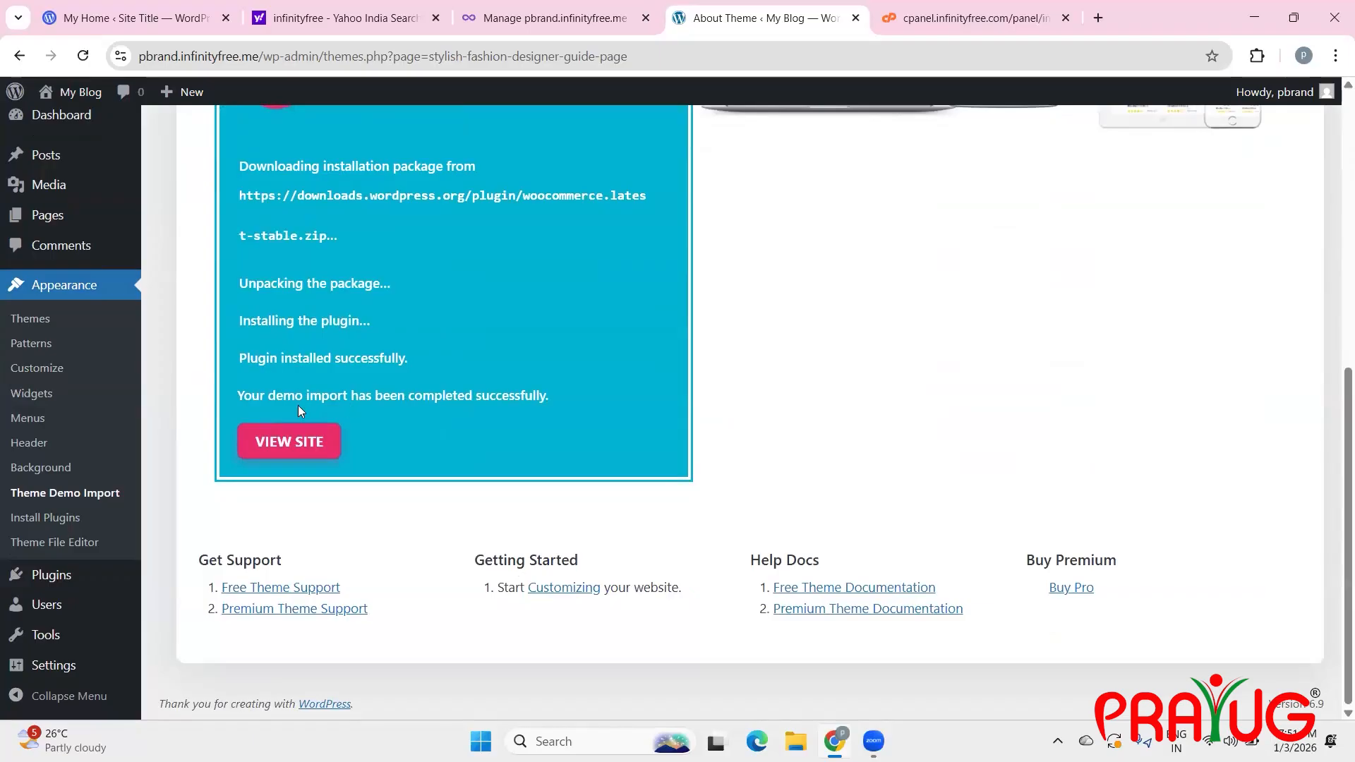
pyautogui.scroll(8, 459, 391)
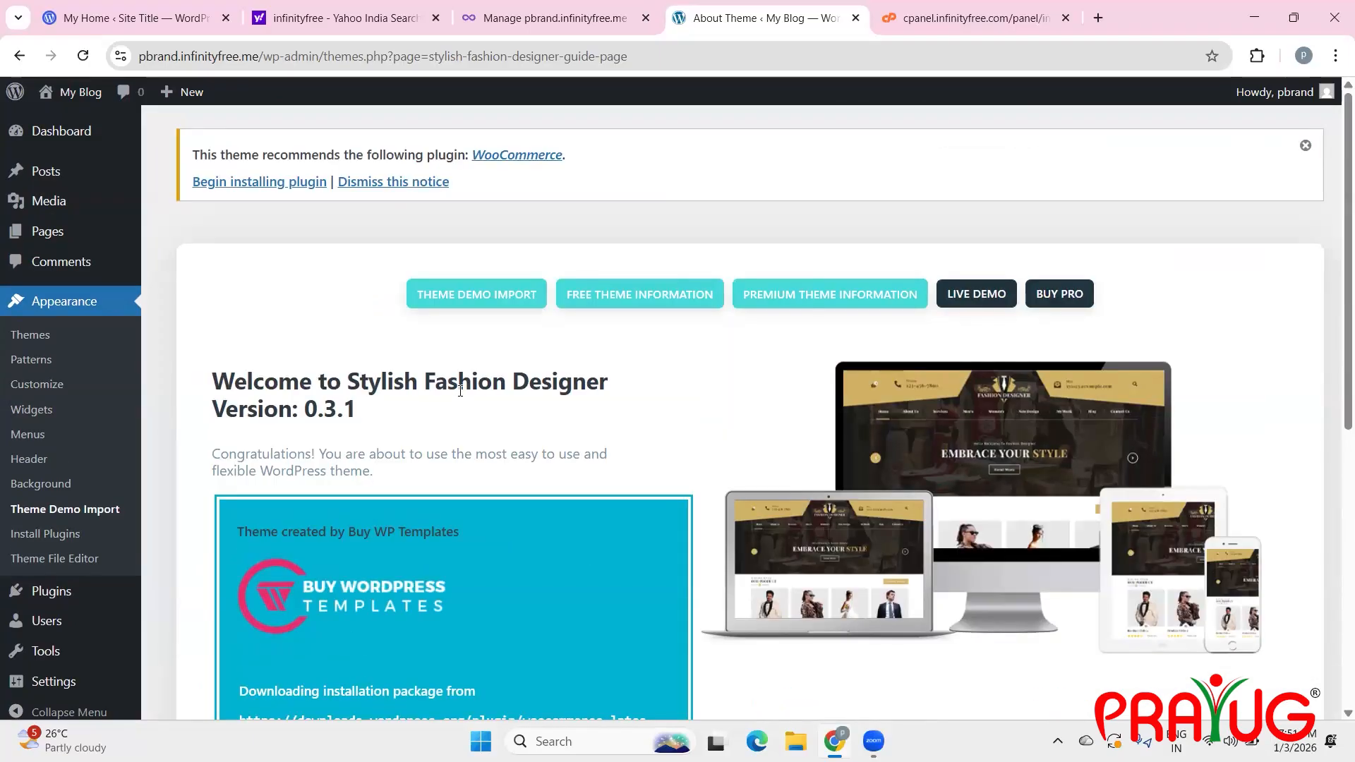
pyautogui.scroll(-1, 461, 393)
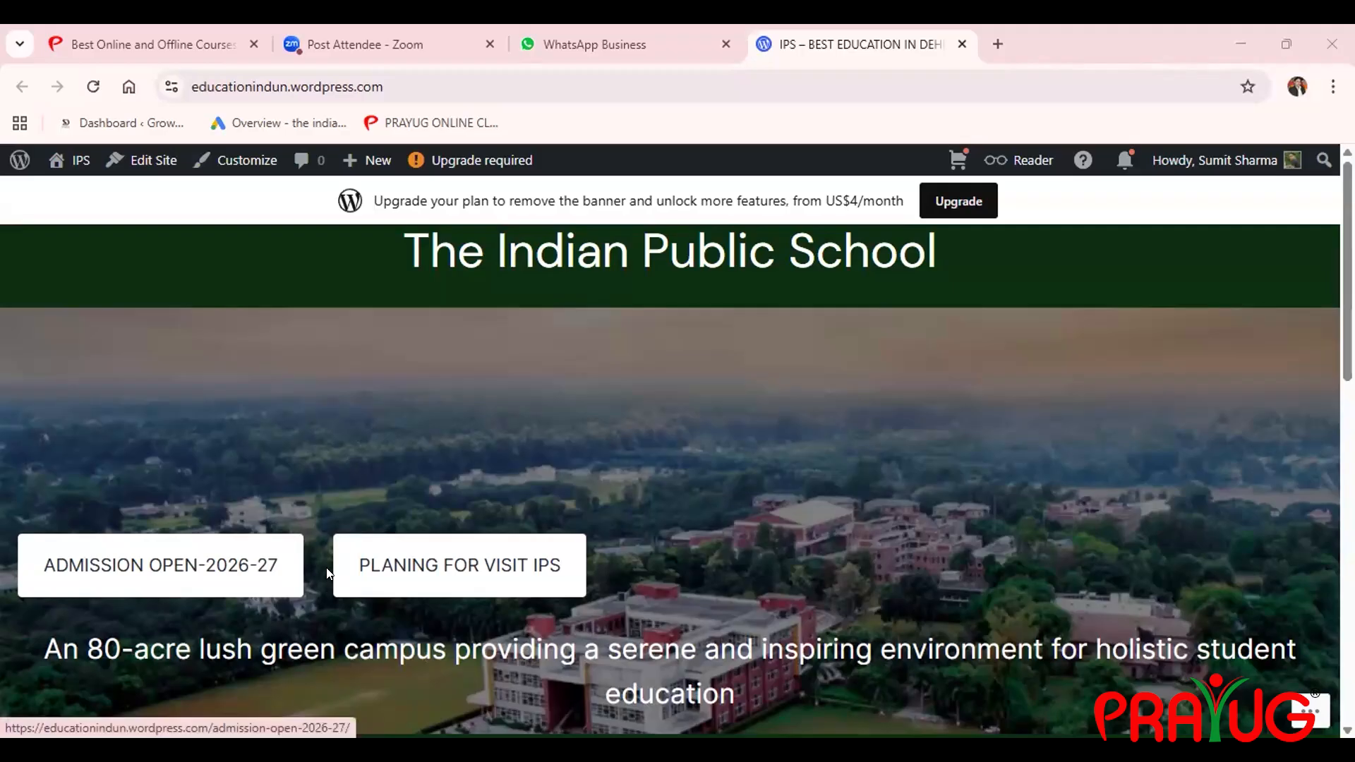
# On The Indian Public School site, open the PLANING FOR VISIT IPS link in a new tab and switch to it
pyautogui.rightClick(398, 569)
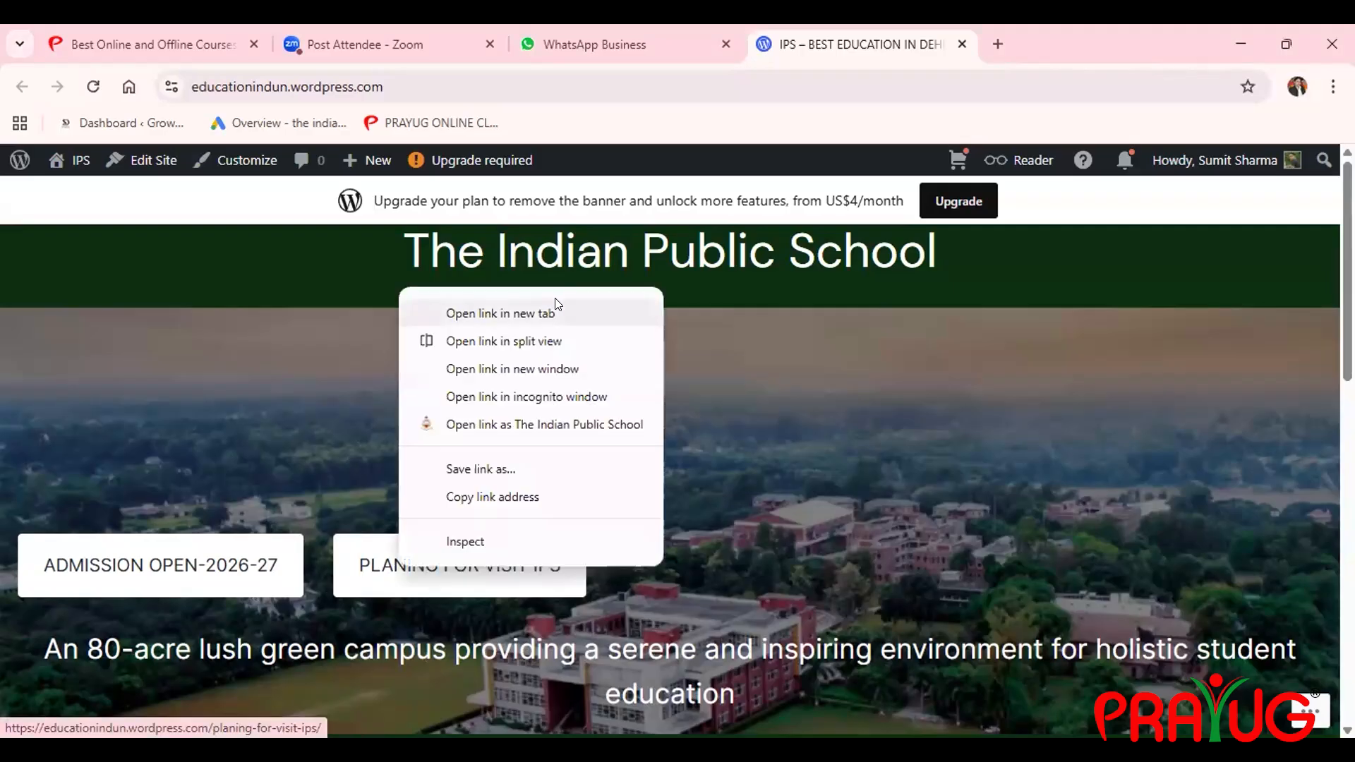
pyautogui.click(549, 315)
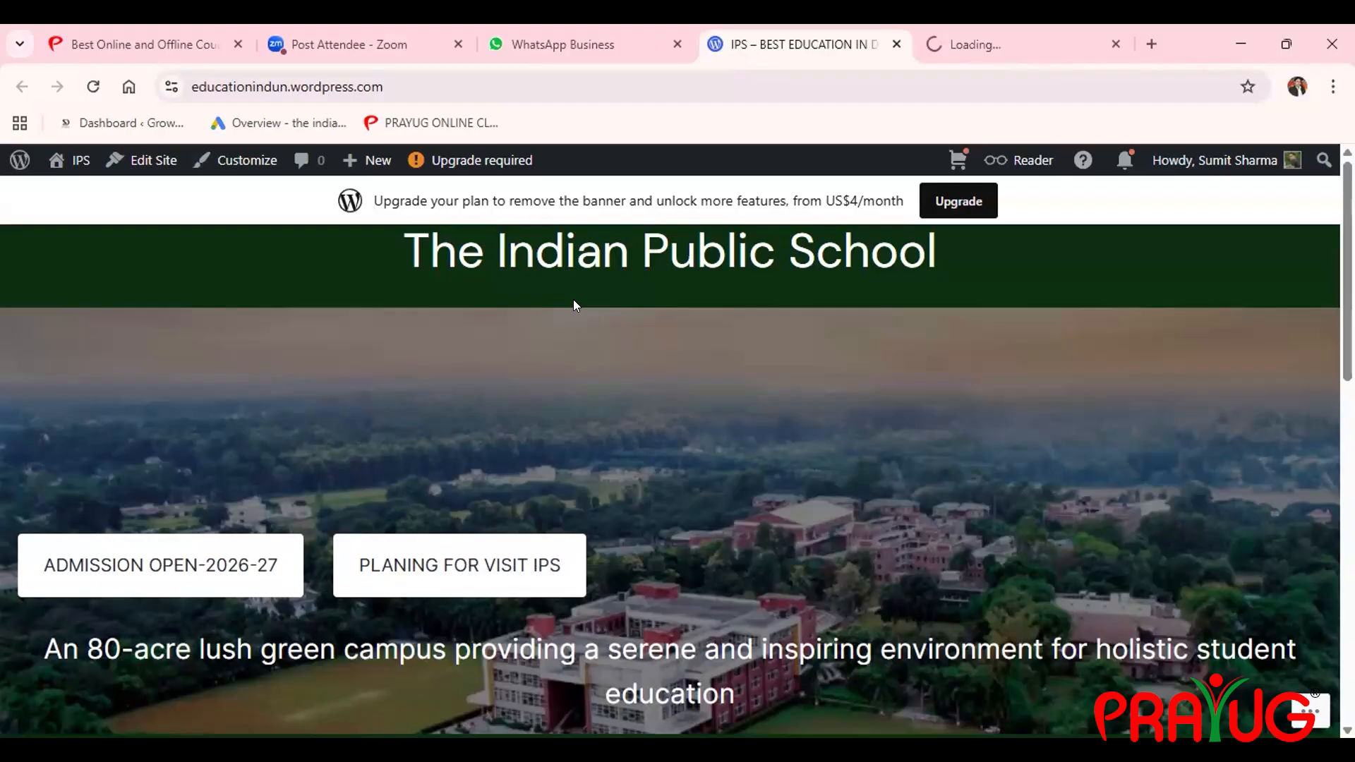
pyautogui.hotkey('ctrl', 'Tab')
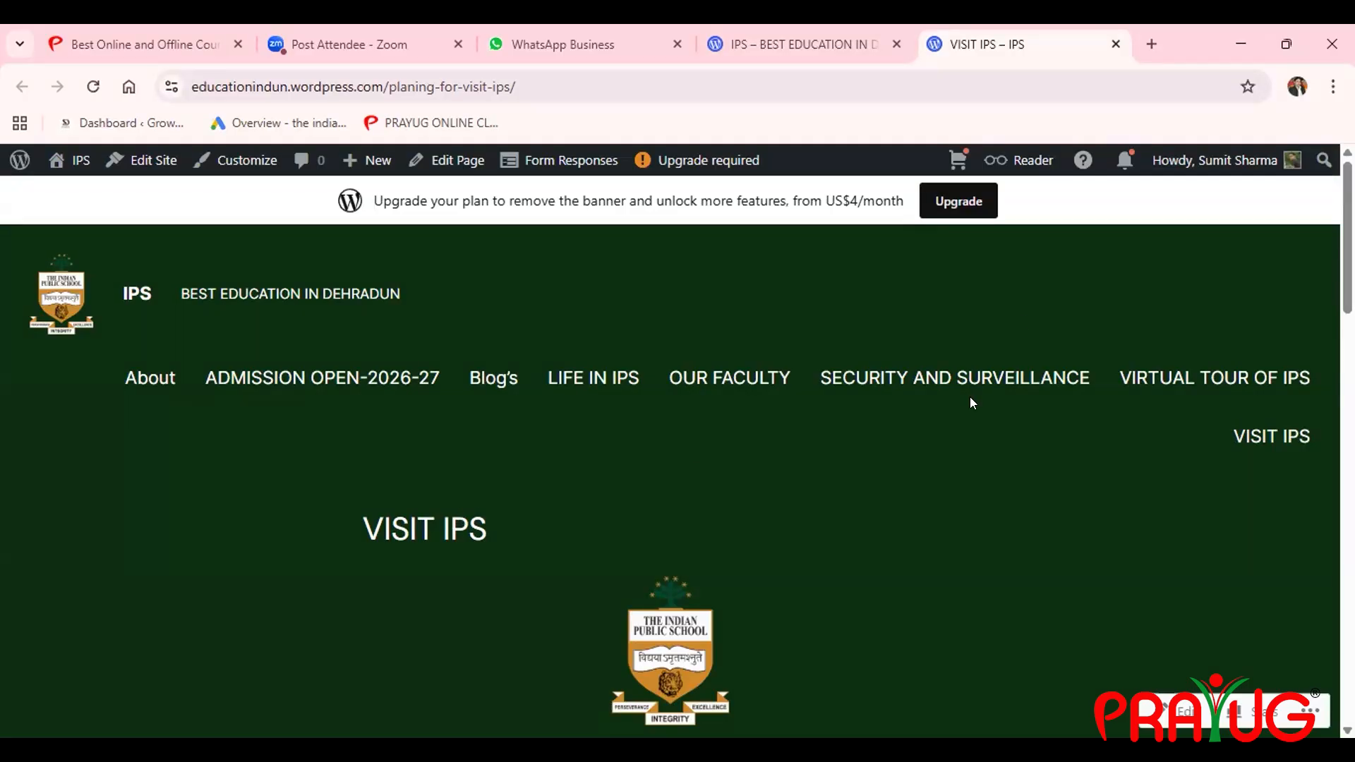
# Look through the VISIT IPS form and check the class options offered under ADMISSION SOUGHT TO CLASS
pyautogui.scroll(-8, 671, 480)
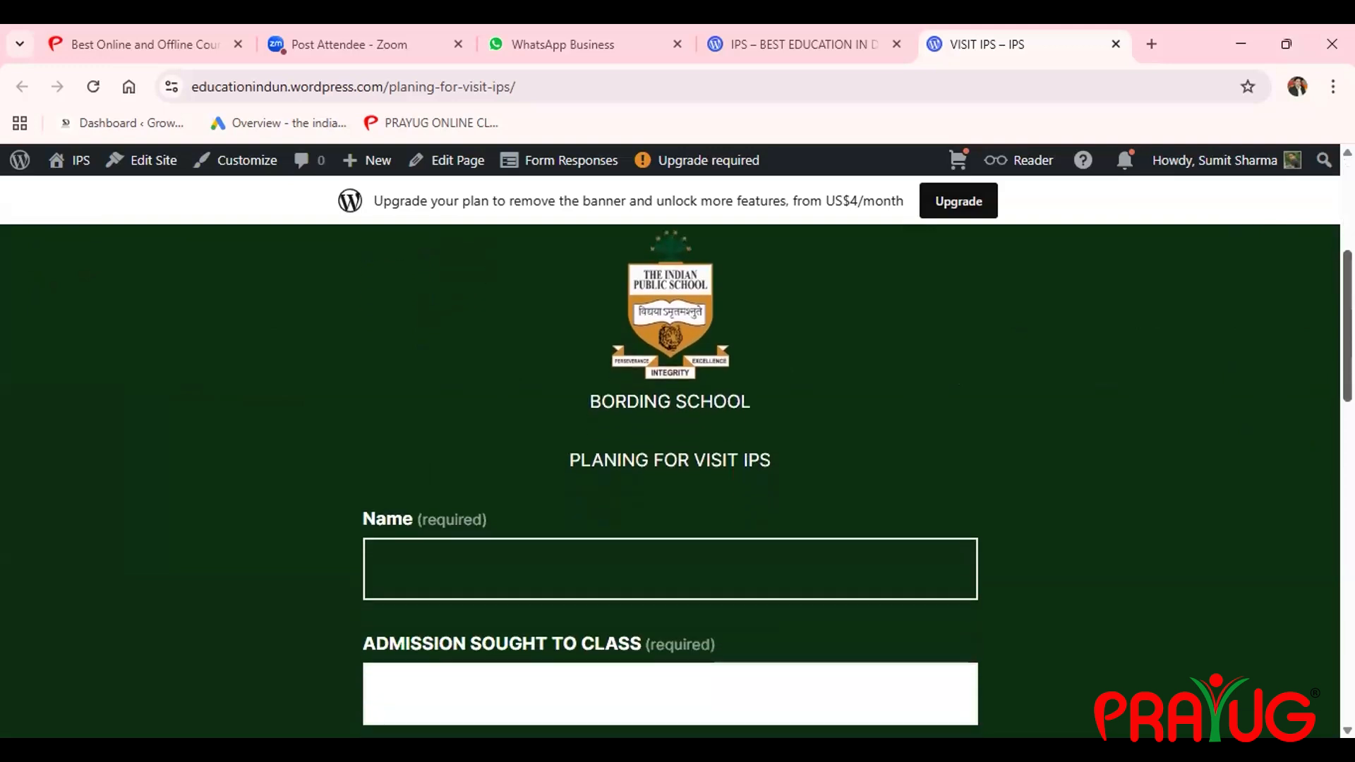
pyautogui.scroll(-1, 671, 487)
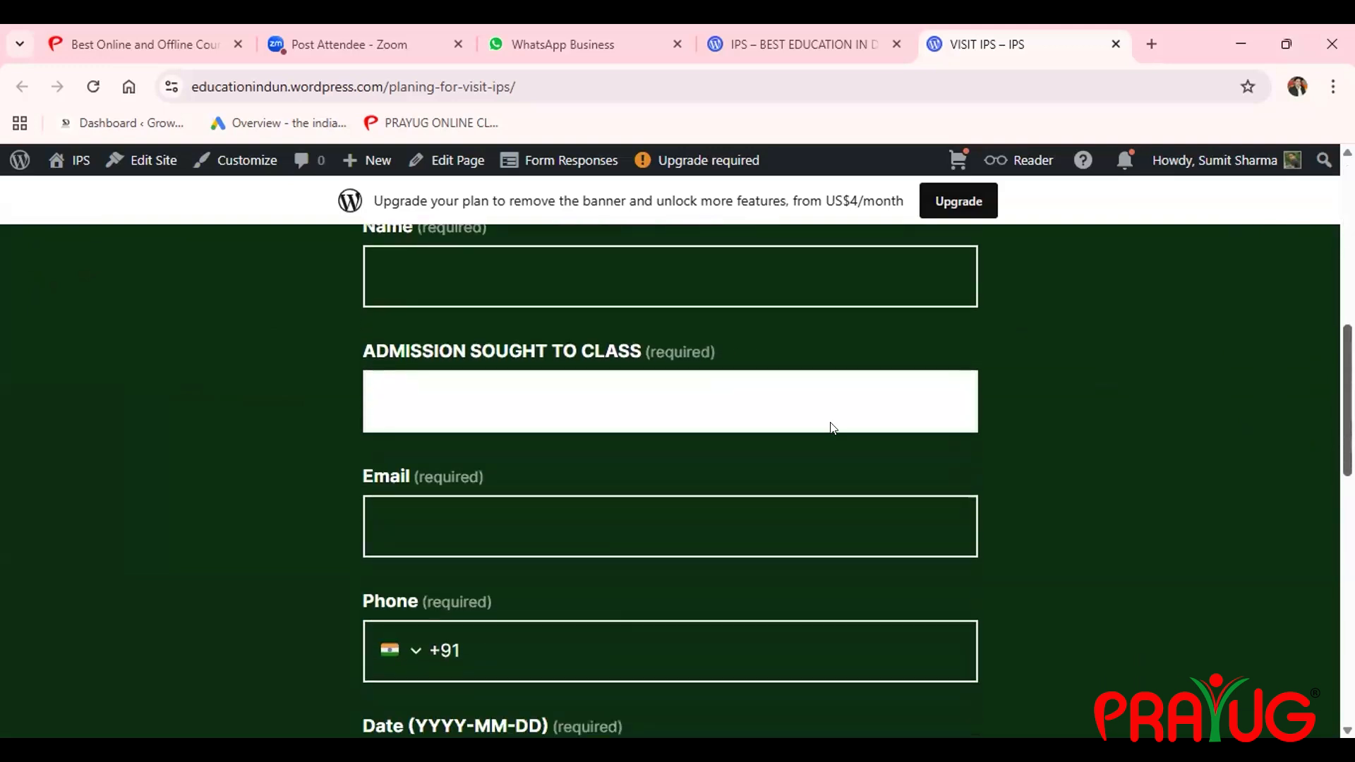
pyautogui.press('space')
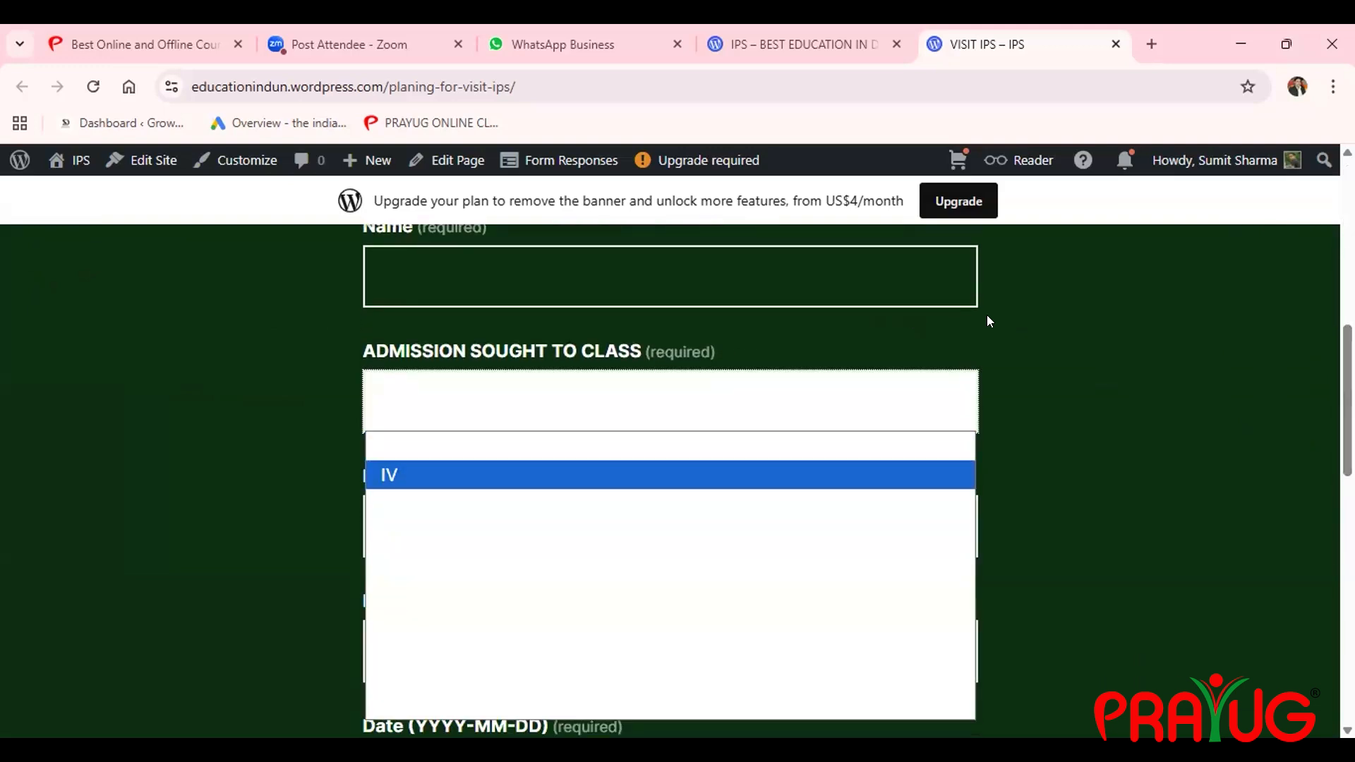
pyautogui.click(1103, 301)
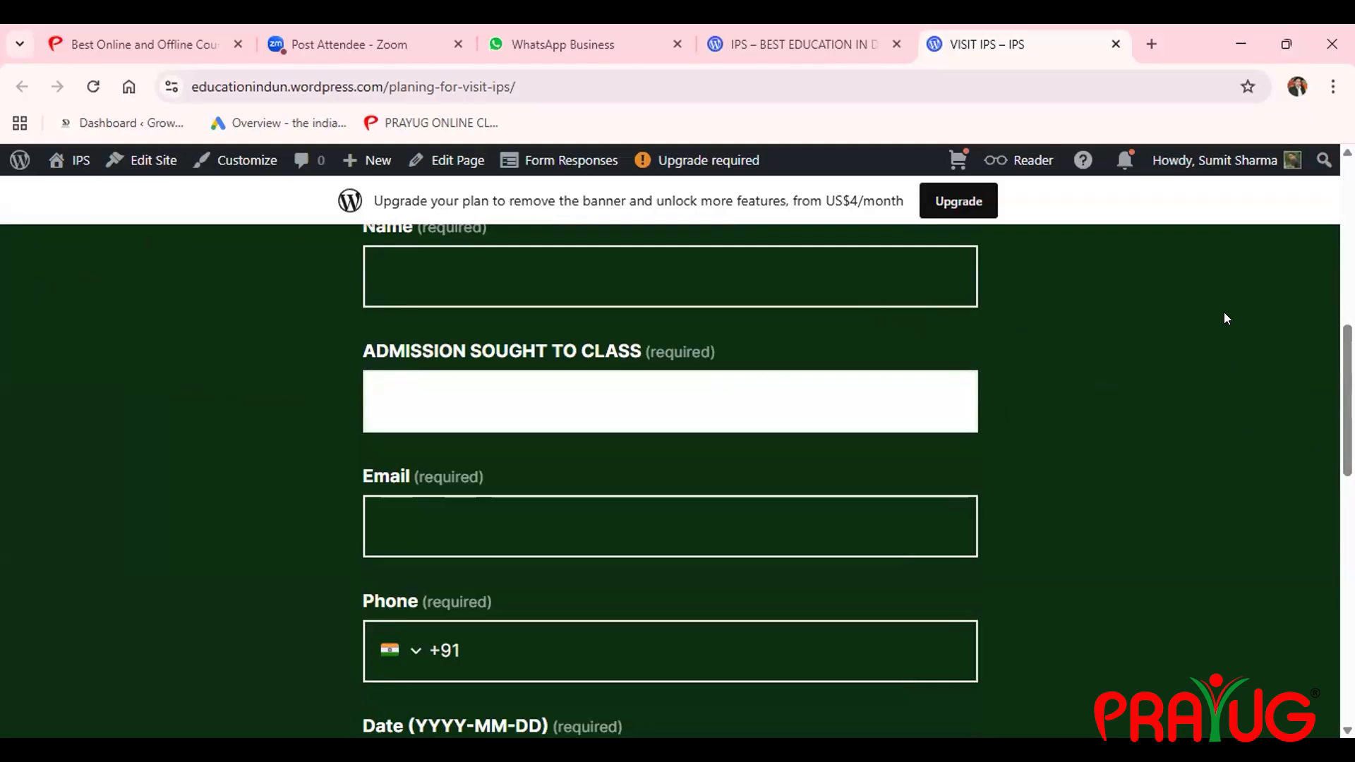
# Open the VISIT IPS page for editing and look over its title, logo image and form fields
pyautogui.click(454, 161)
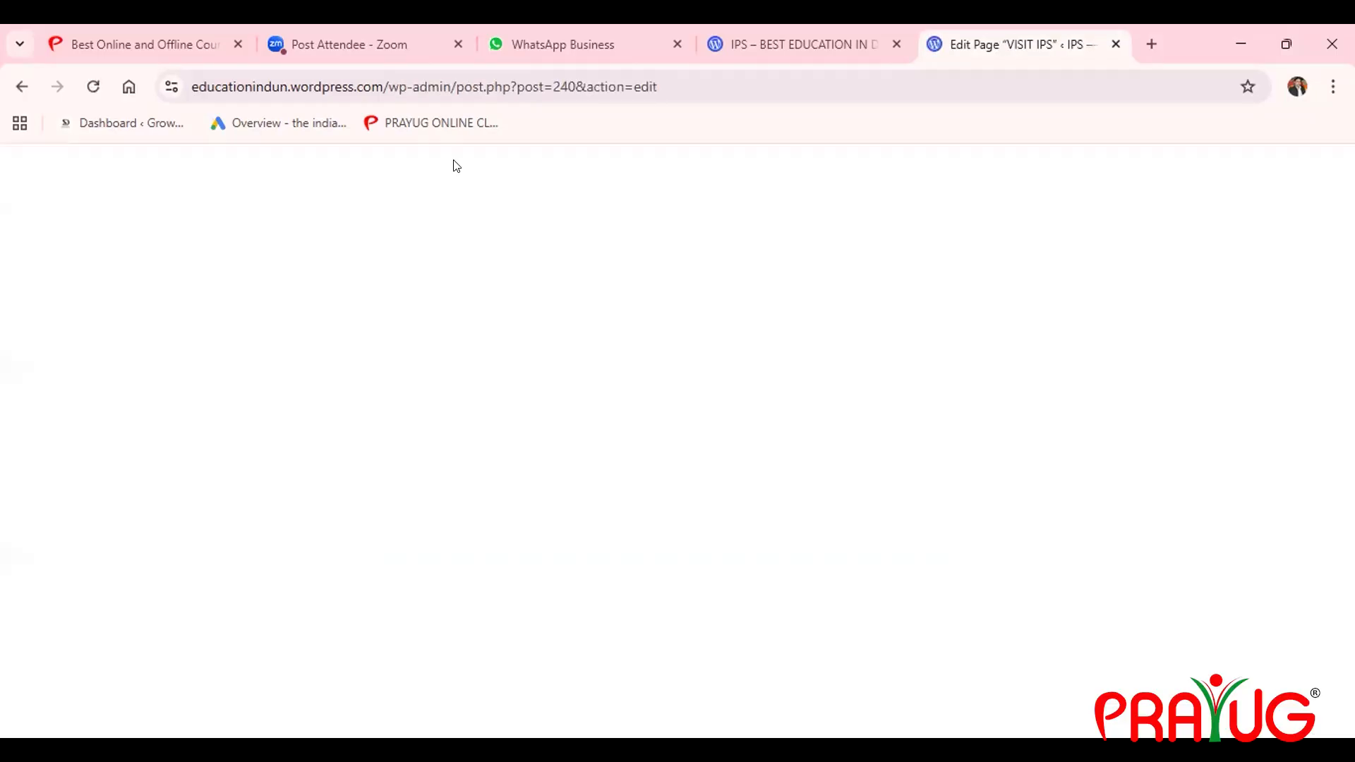
pyautogui.press('Right')
pyautogui.press('Right')
pyautogui.press('Right')
pyautogui.press('Right')
pyautogui.press('Right')
pyautogui.press('Right')
pyautogui.press('Right')
pyautogui.press('Right')
pyautogui.press('Right')
pyautogui.press('Right')
pyautogui.press('Right')
pyautogui.press('Right')
pyautogui.press('Right')
pyautogui.press('Right')
pyautogui.press('Right')
pyautogui.press('Right')
pyautogui.press('Right')
pyautogui.press('Right')
pyautogui.press('Right')
pyautogui.press('Right')
pyautogui.scroll(-5, 772, 381)
pyautogui.press('Right')
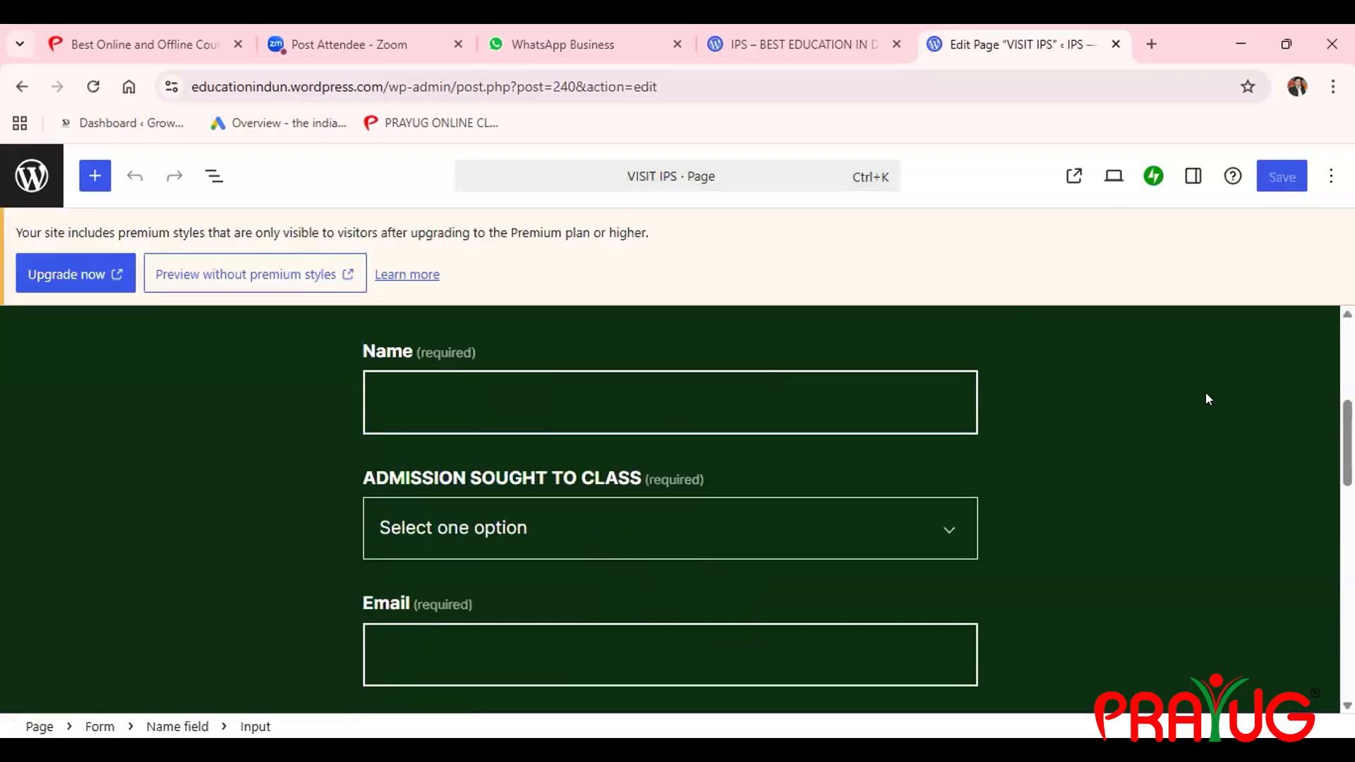
pyautogui.click(1206, 399)
pyautogui.scroll(1, 1206, 399)
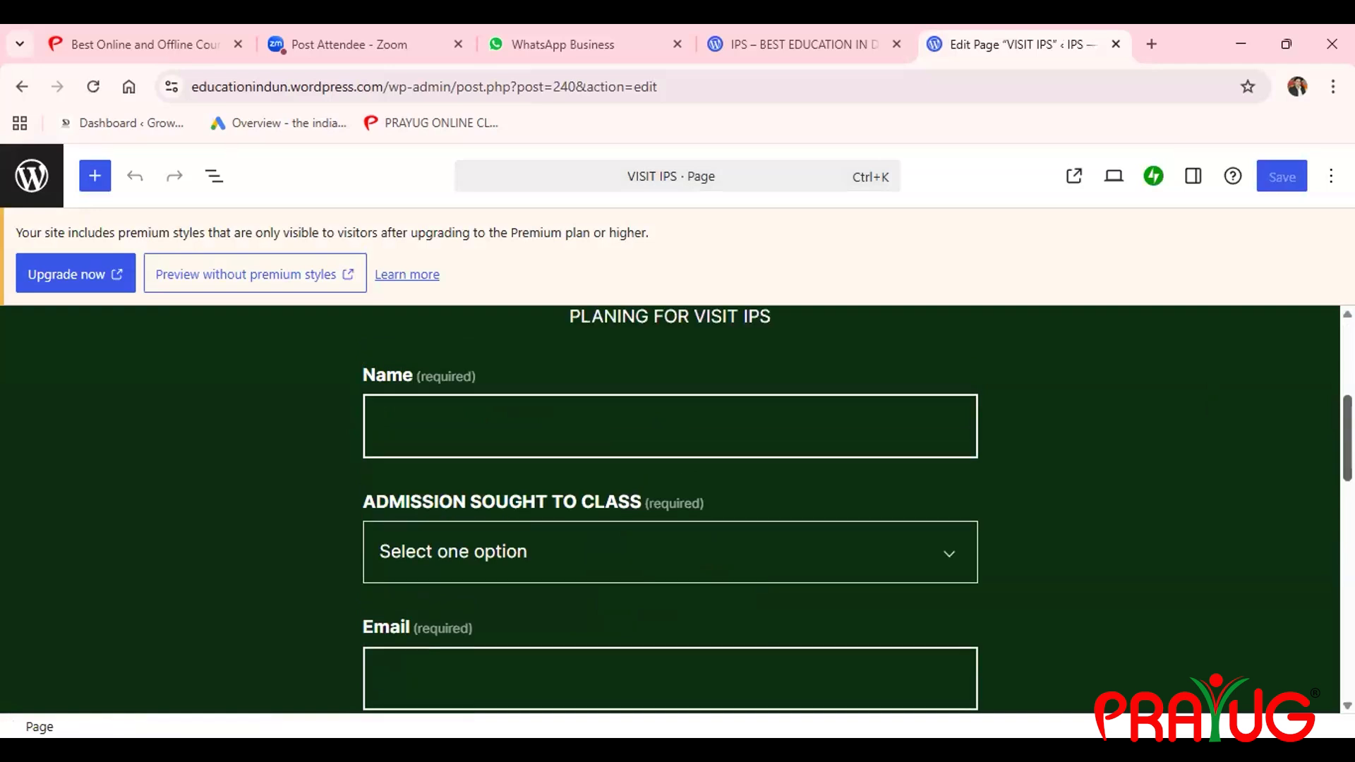
pyautogui.scroll(5, 671, 508)
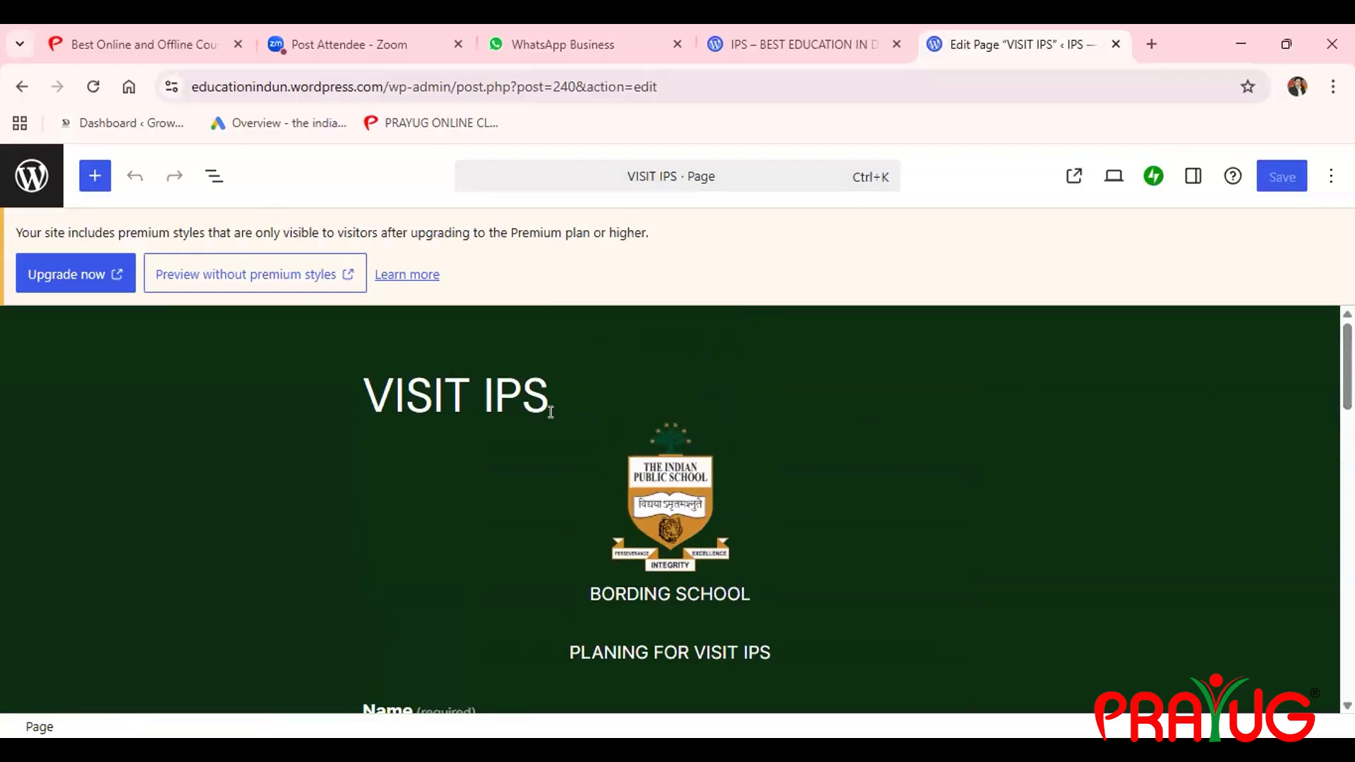
pyautogui.press('Down')
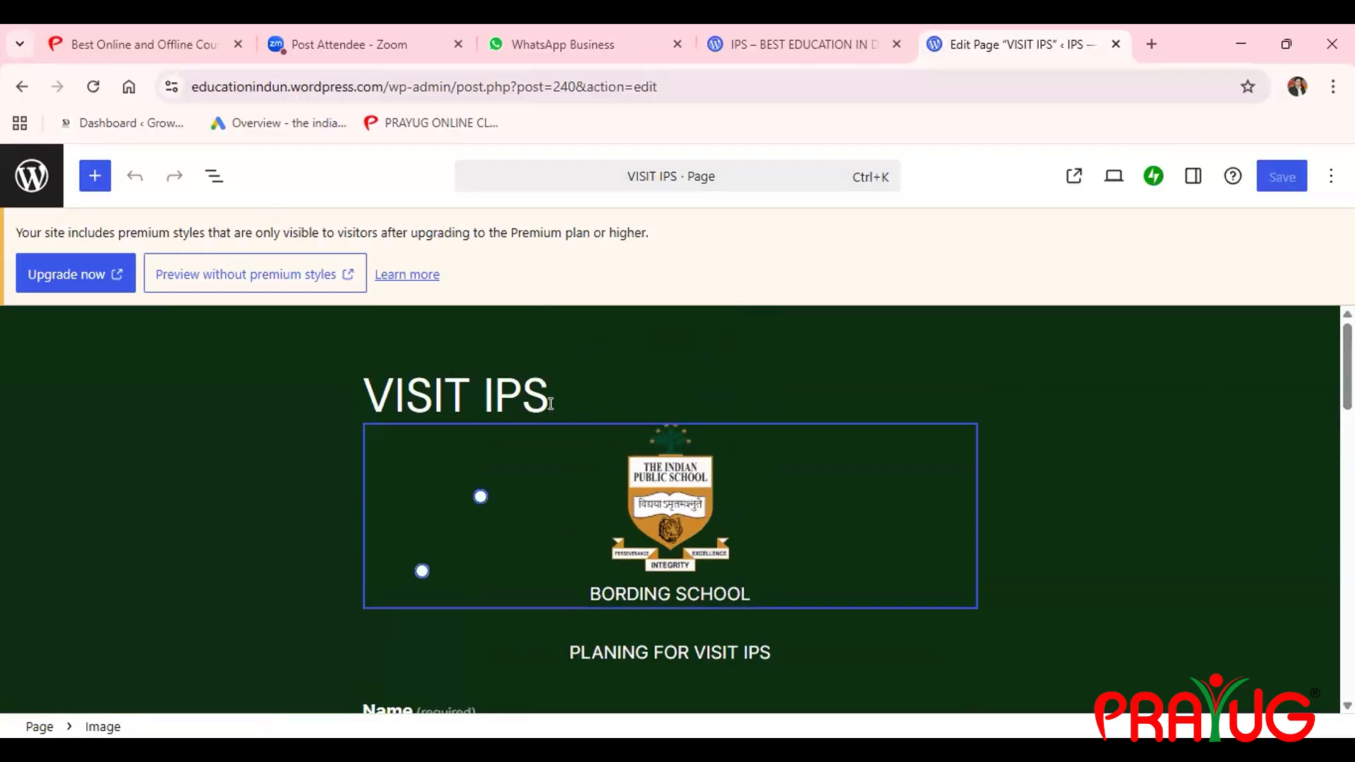
pyautogui.press('Right')
pyautogui.press('Right')
pyautogui.press('Right')
pyautogui.press('Right')
pyautogui.press('Right')
pyautogui.press('Right')
pyautogui.press('Right')
pyautogui.press('Right')
pyautogui.press('Right')
pyautogui.press('Right')
pyautogui.press('Right')
pyautogui.press('Right')
pyautogui.press('Right')
pyautogui.press('Down')
pyautogui.press('Right')
pyautogui.press('Up')
pyautogui.press('Right')
pyautogui.press('Right')
pyautogui.press('Left')
pyautogui.press('Up')
pyautogui.press('Down')
pyautogui.press('Right')
pyautogui.press('Right')
pyautogui.press('Right')
pyautogui.press('Home')
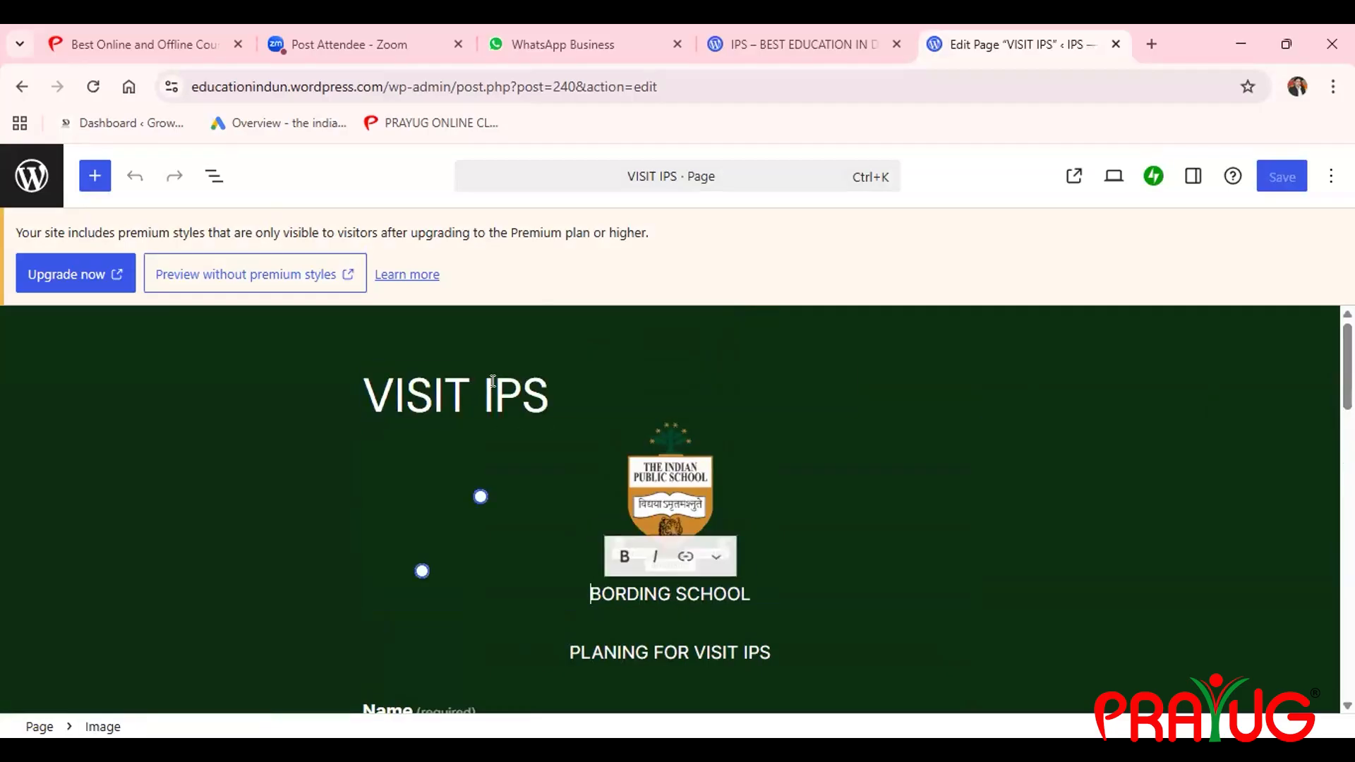
pyautogui.press('Right')
pyautogui.press('Right')
pyautogui.press('Right')
pyautogui.press('Right')
pyautogui.press('Right')
pyautogui.press('Right')
pyautogui.press('Right')
pyautogui.press('Right')
pyautogui.press('Right')
pyautogui.press('Right')
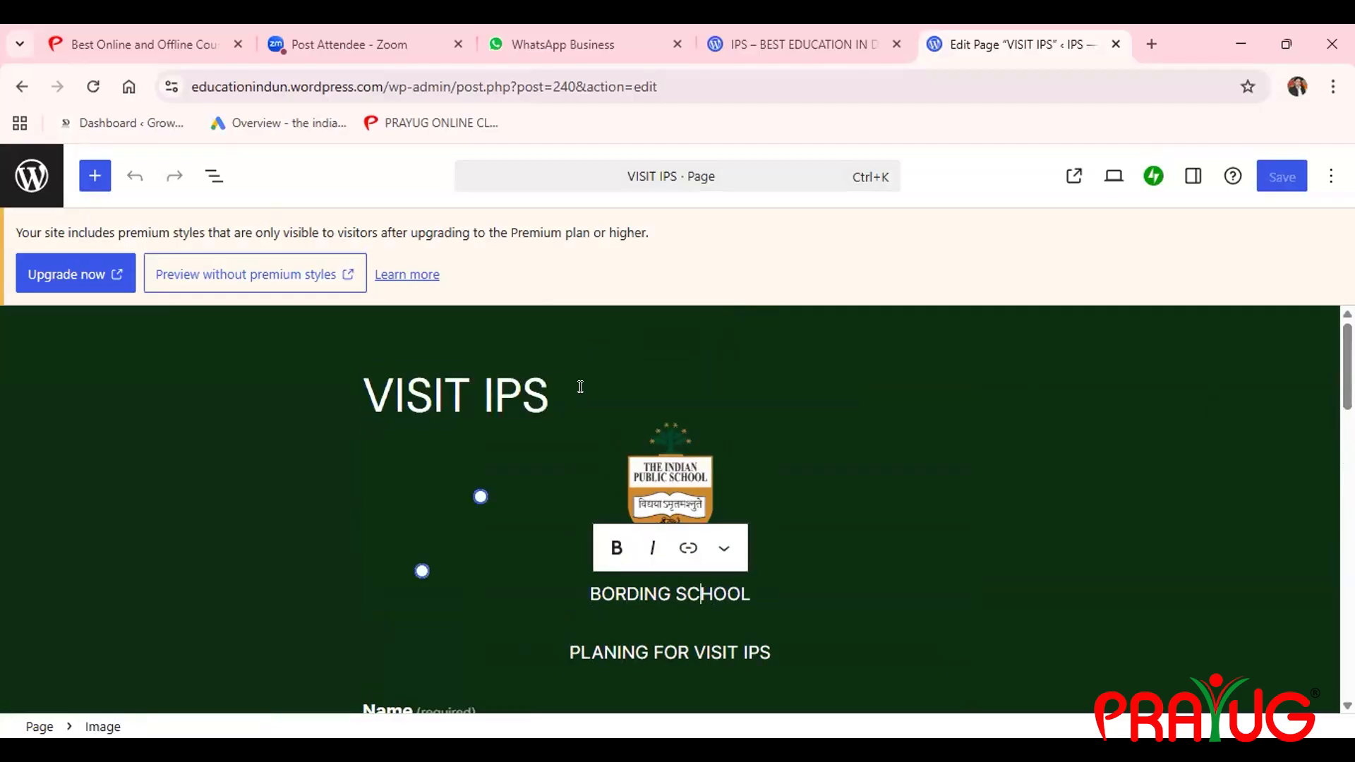
pyautogui.press('Down')
pyautogui.press('Right')
pyautogui.press('Right')
pyautogui.press('Right')
pyautogui.press('Right')
pyautogui.press('Right')
pyautogui.press('Right')
pyautogui.press('Right')
pyautogui.press('Right')
pyautogui.press('Right')
pyautogui.press('Right')
pyautogui.press('Up')
pyautogui.press('Right')
pyautogui.press('Right')
pyautogui.press('Right')
pyautogui.press('Right')
pyautogui.press('Home')
pyautogui.press('Right')
pyautogui.press('Right')
pyautogui.press('Right')
pyautogui.press('Right')
pyautogui.press('Right')
pyautogui.press('Right')
pyautogui.press('Right')
pyautogui.press('Right')
pyautogui.press('Right')
pyautogui.press('Left')
pyautogui.press('Left')
pyautogui.press('Left')
pyautogui.press('Left')
pyautogui.press('Left')
pyautogui.press('Left')
pyautogui.press('Left')
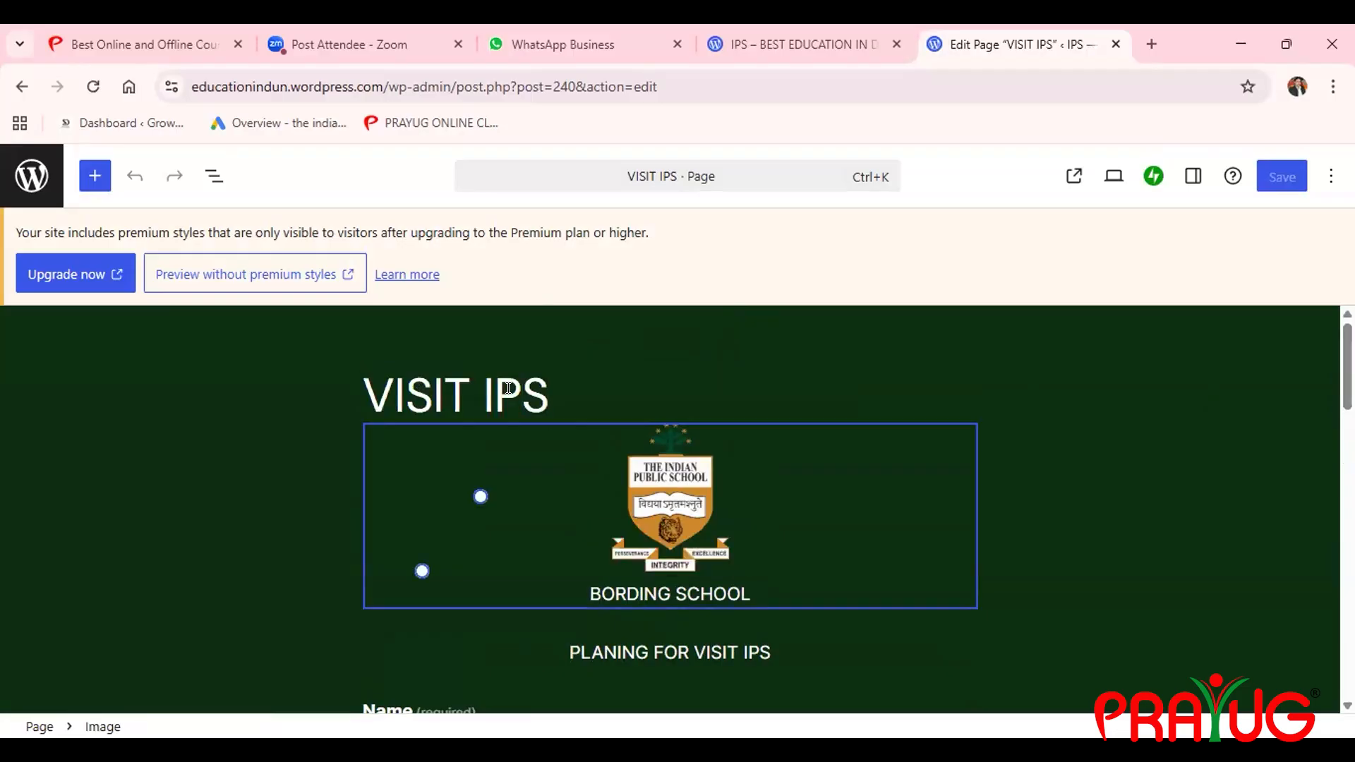
pyautogui.press('Up')
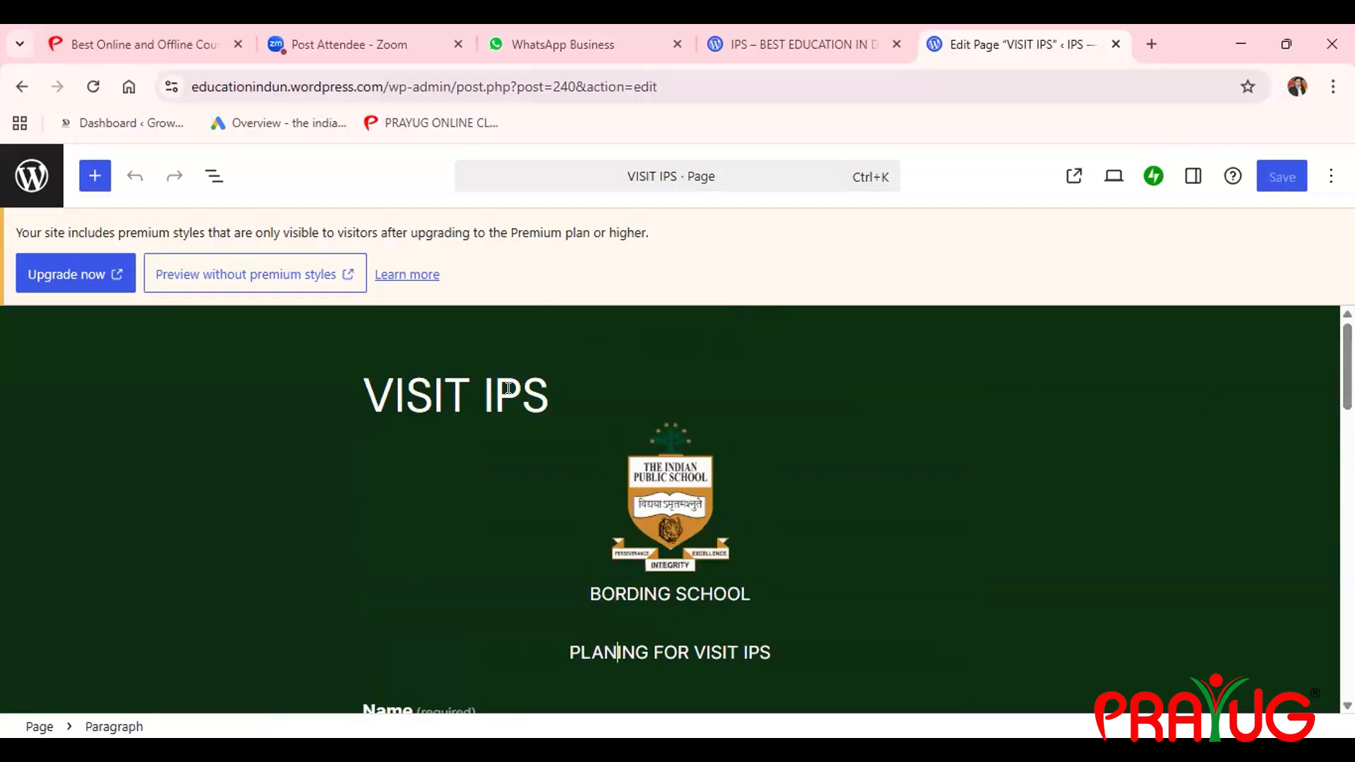
pyautogui.press('Down')
pyautogui.press('Up')
pyautogui.press('Down')
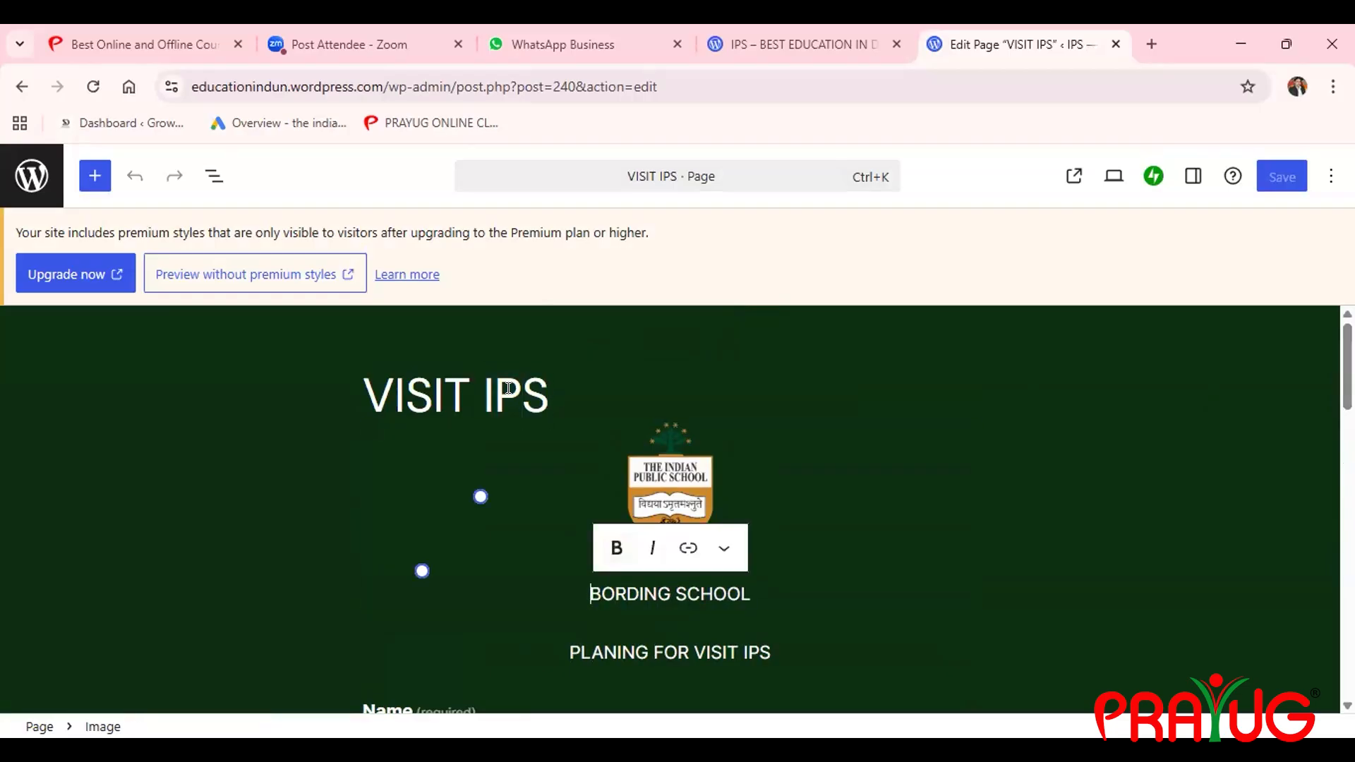
pyautogui.press('End')
pyautogui.press('Up')
pyautogui.press('Down')
pyautogui.press('End')
pyautogui.press('Up')
pyautogui.press('Down')
pyautogui.press('Down')
pyautogui.press('Down')
pyautogui.press('Down')
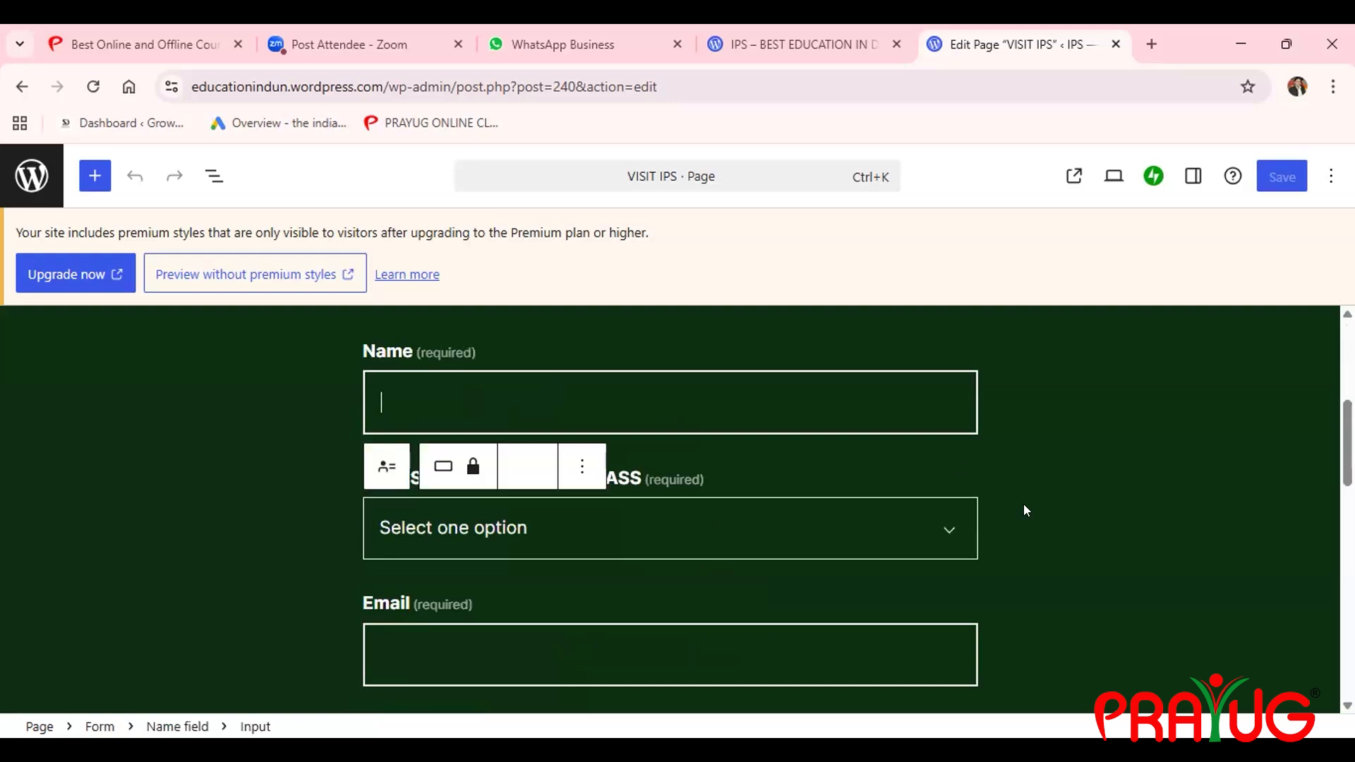
# Reload the VISIT IPS page editor and discard the unsaved changes
pyautogui.press('Escape')
pyautogui.scroll(5, 671, 508)
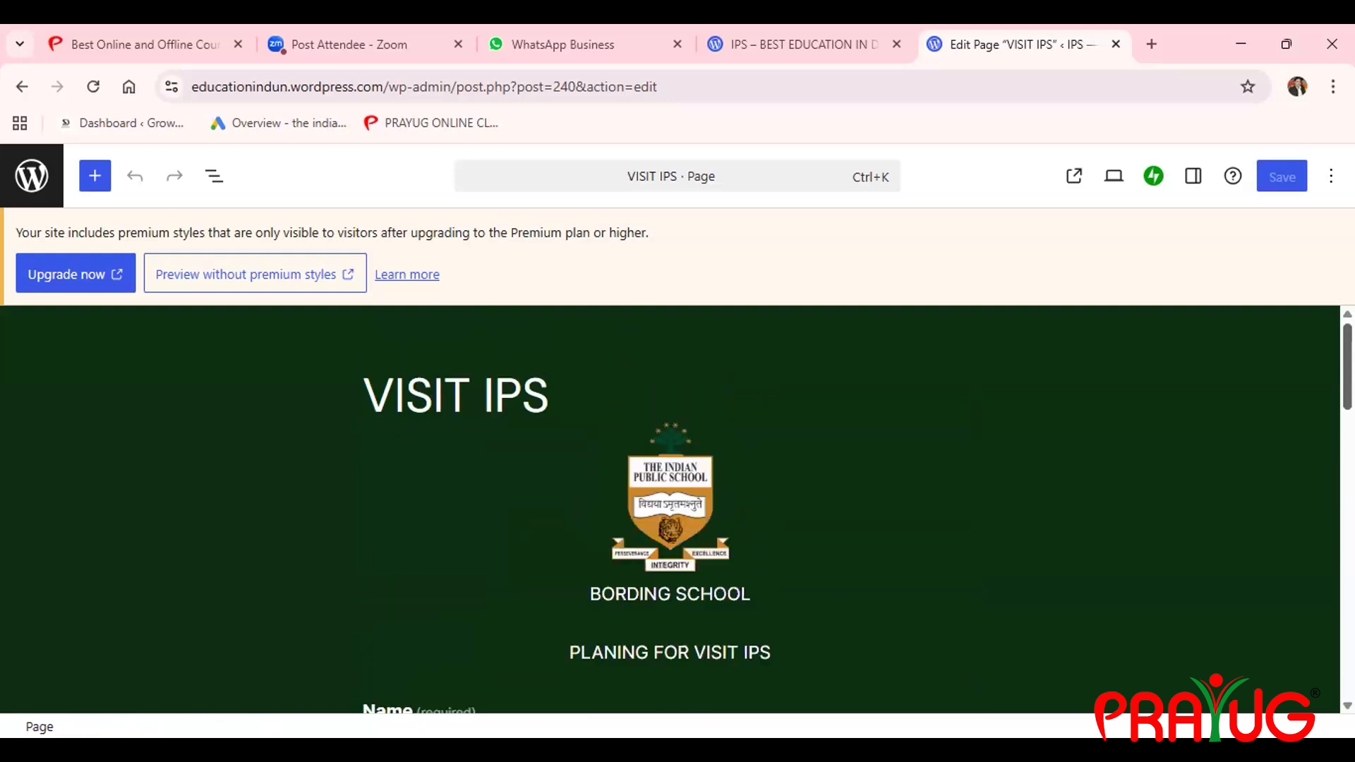
pyautogui.scroll(-5, 1078, 363)
pyautogui.click(549, 349)
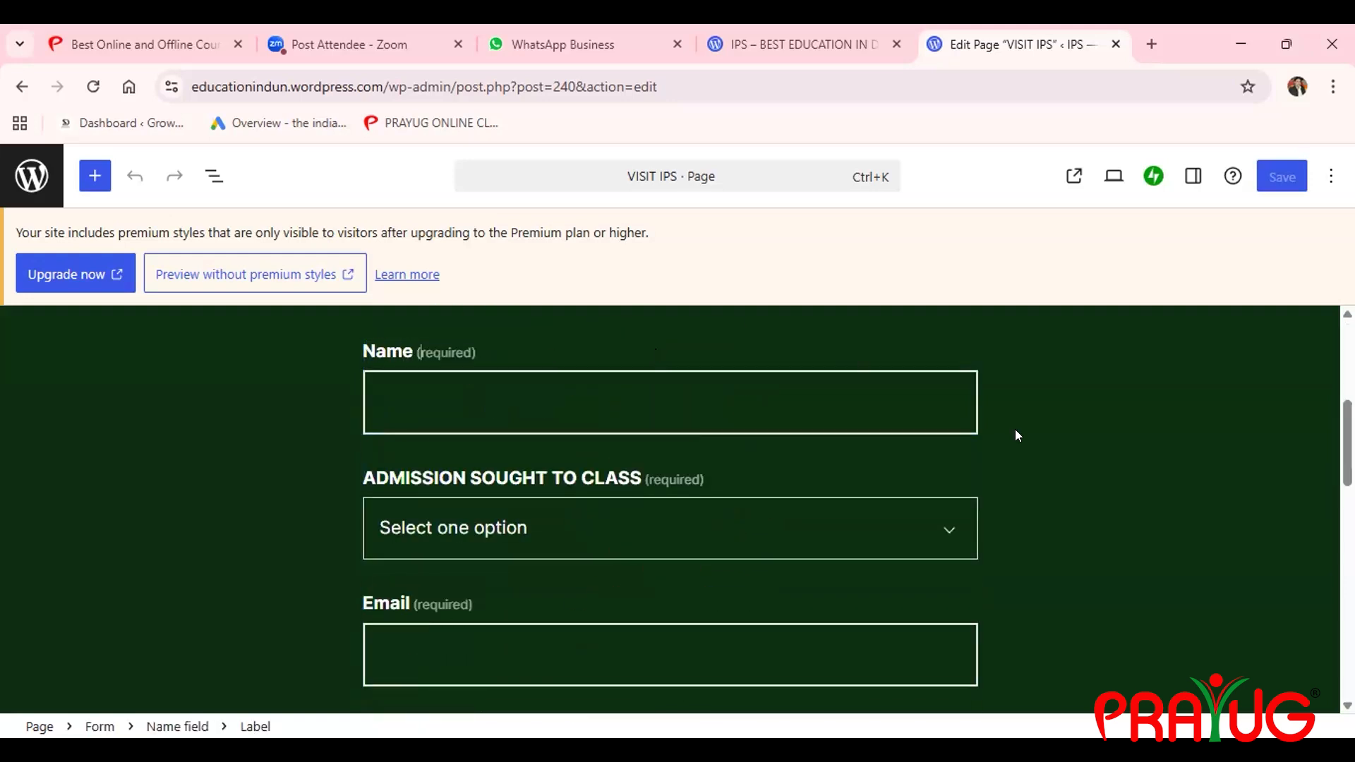
pyautogui.press('Down')
pyautogui.scroll(5, 671, 494)
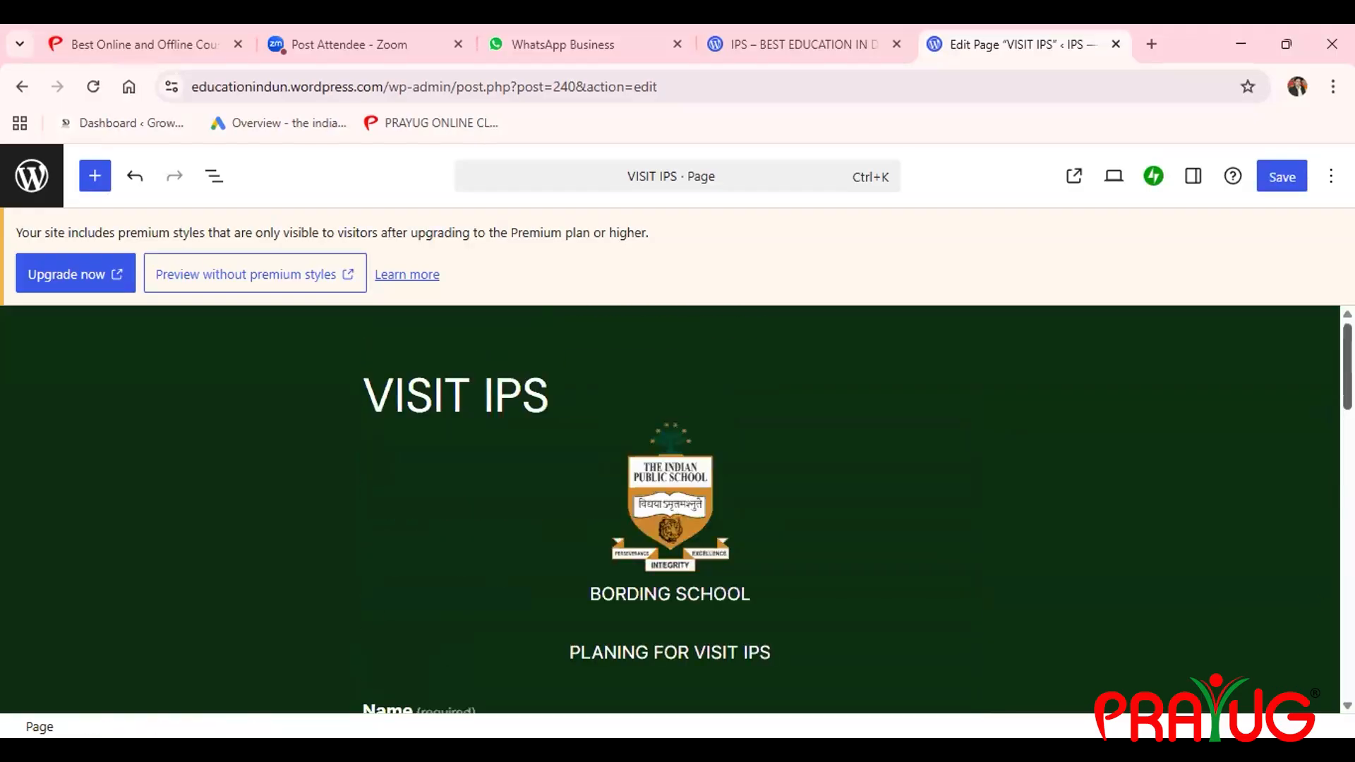
pyautogui.click(96, 87)
pyautogui.click(769, 212)
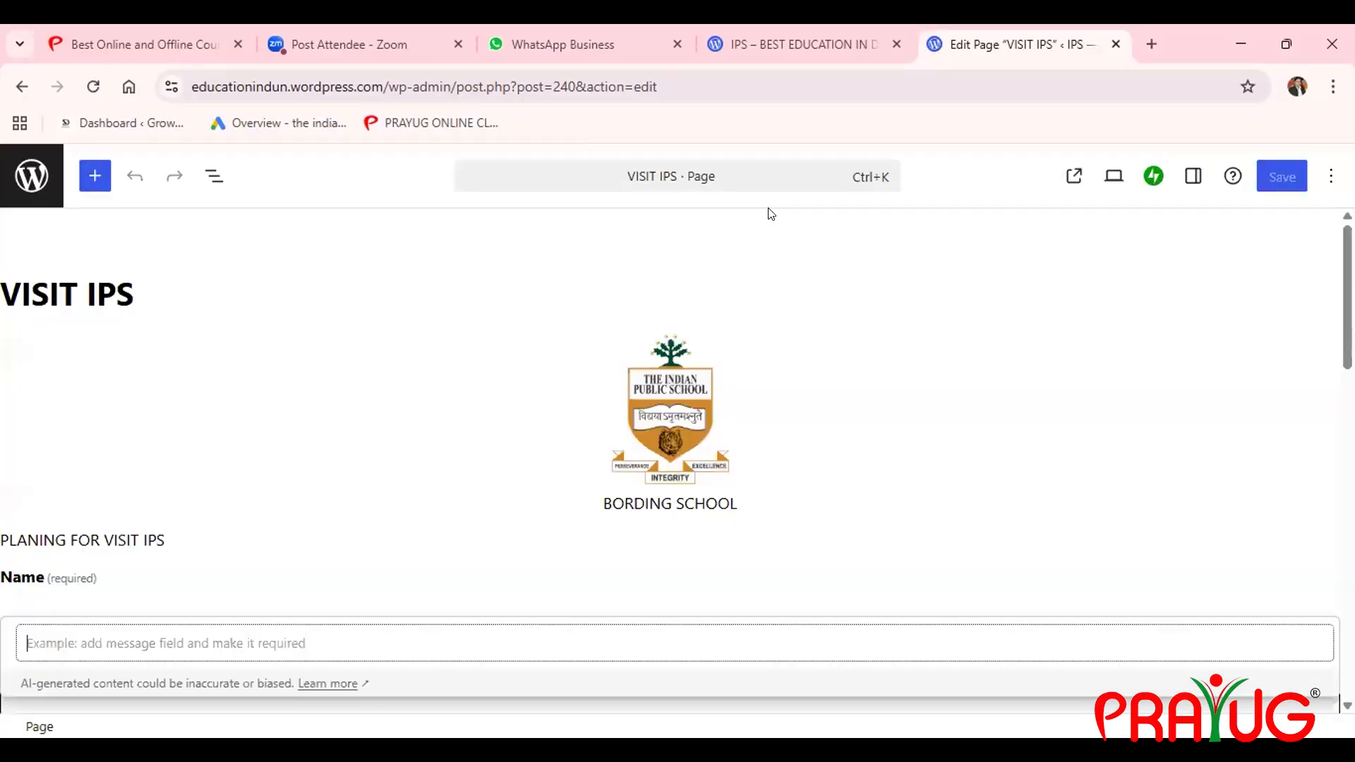
# Insert a letter A into the word PLANING in the PLANING FOR VISIT IPS line
pyautogui.press('Right')
pyautogui.press('Right')
pyautogui.press('Right')
pyautogui.press('Right')
pyautogui.press('Right')
pyautogui.press('Right')
pyautogui.press('Right')
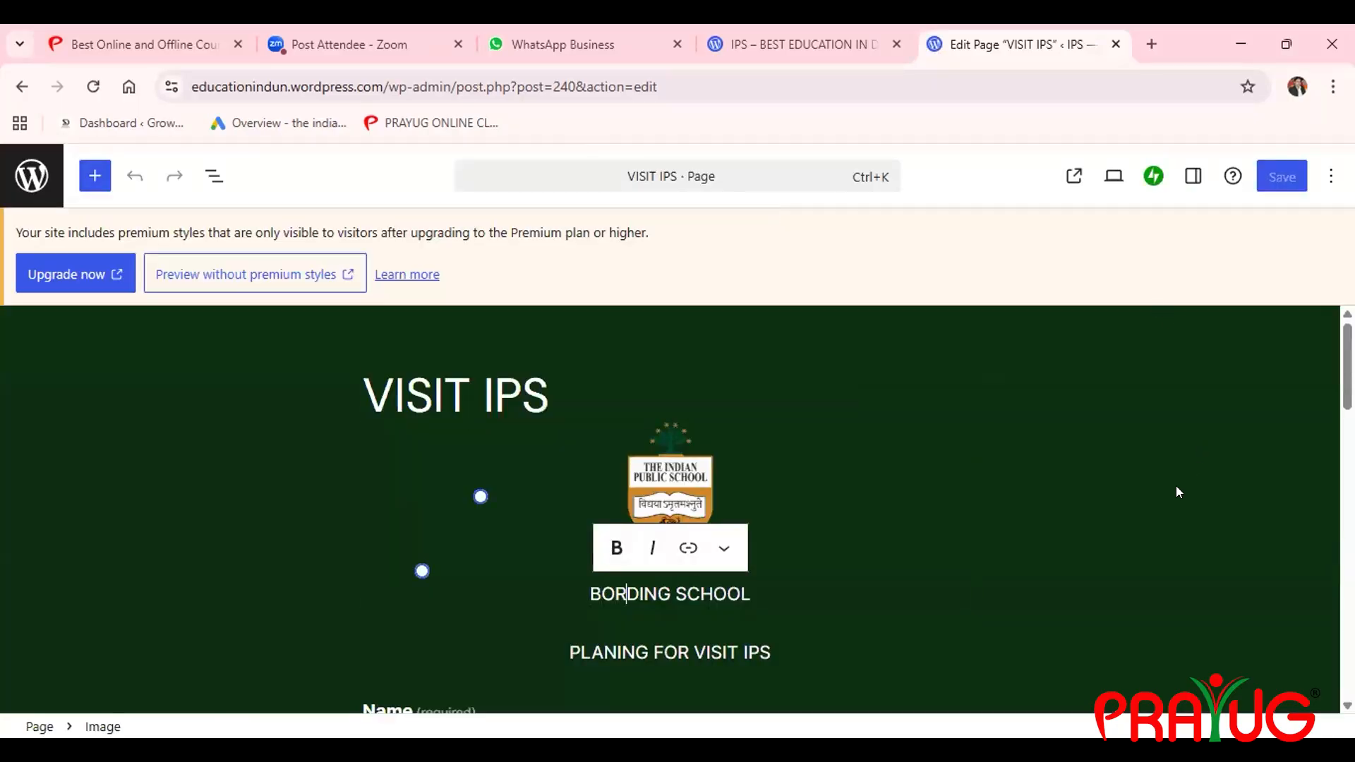
pyautogui.press('Down')
pyautogui.write('A')
pyautogui.press('Right')
pyautogui.press('Right')
pyautogui.press('Right')
pyautogui.press('Right')
pyautogui.press('Right')
pyautogui.press('Right')
pyautogui.press('Right')
pyautogui.press('Right')
pyautogui.press('Right')
pyautogui.press('Right')
pyautogui.press('Right')
pyautogui.press('Right')
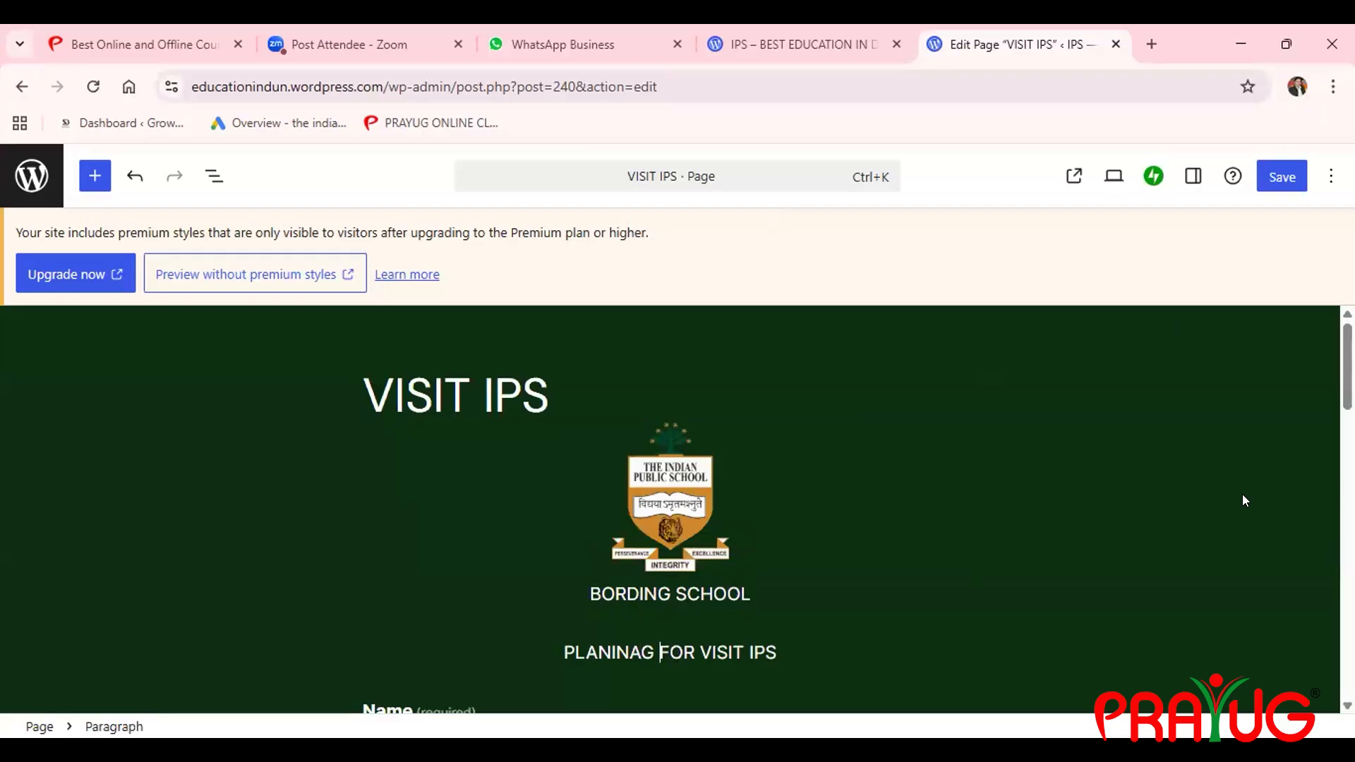
# Enter the sample text ZZCVHJ in the form's Name field
pyautogui.scroll(-5, 513, 404)
pyautogui.click(513, 404)
pyautogui.write('ZZCVHJKL;')
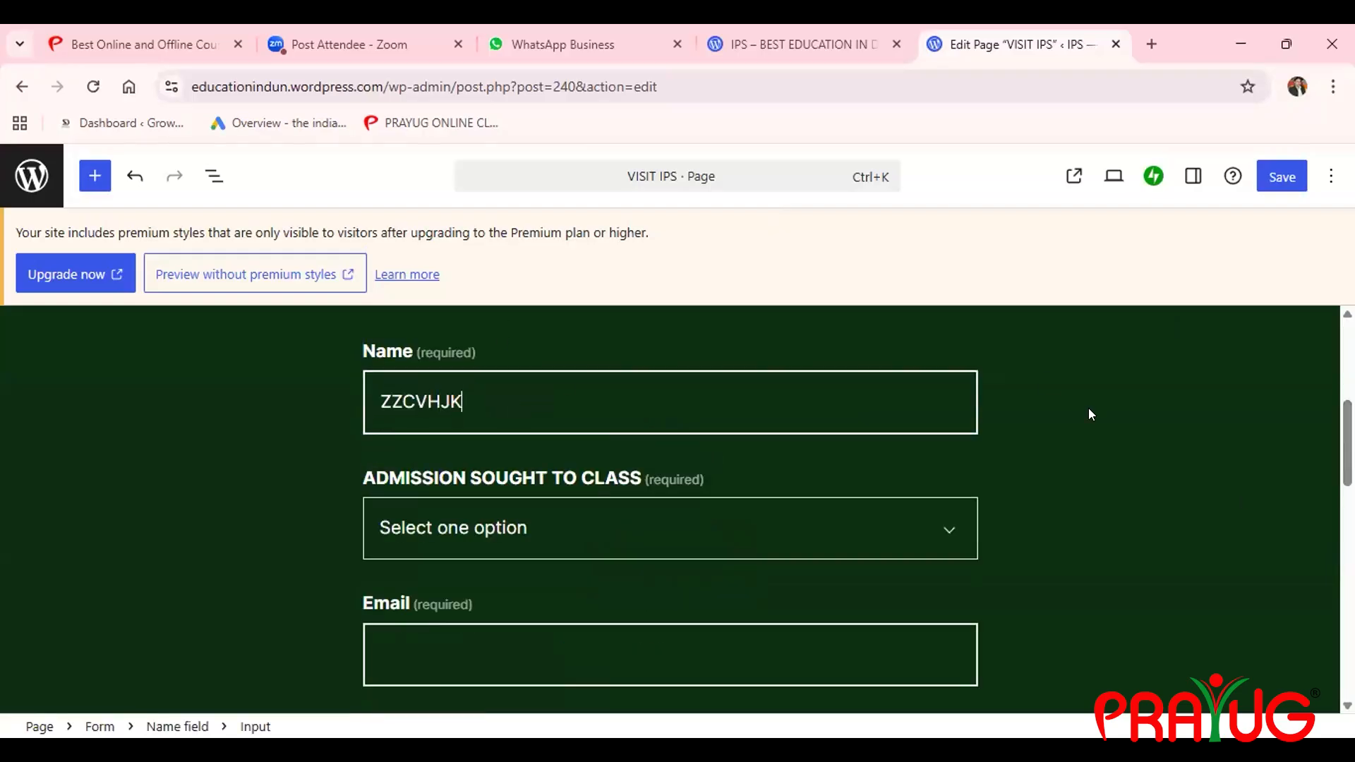
pyautogui.press('BackSpace')
pyautogui.press('BackSpace')
# Close the VISIT IPS editor without saving and view the ADMISSION OPEN-2026-27 page from the school's home page
pyautogui.hotkey('ctrl', 'w')
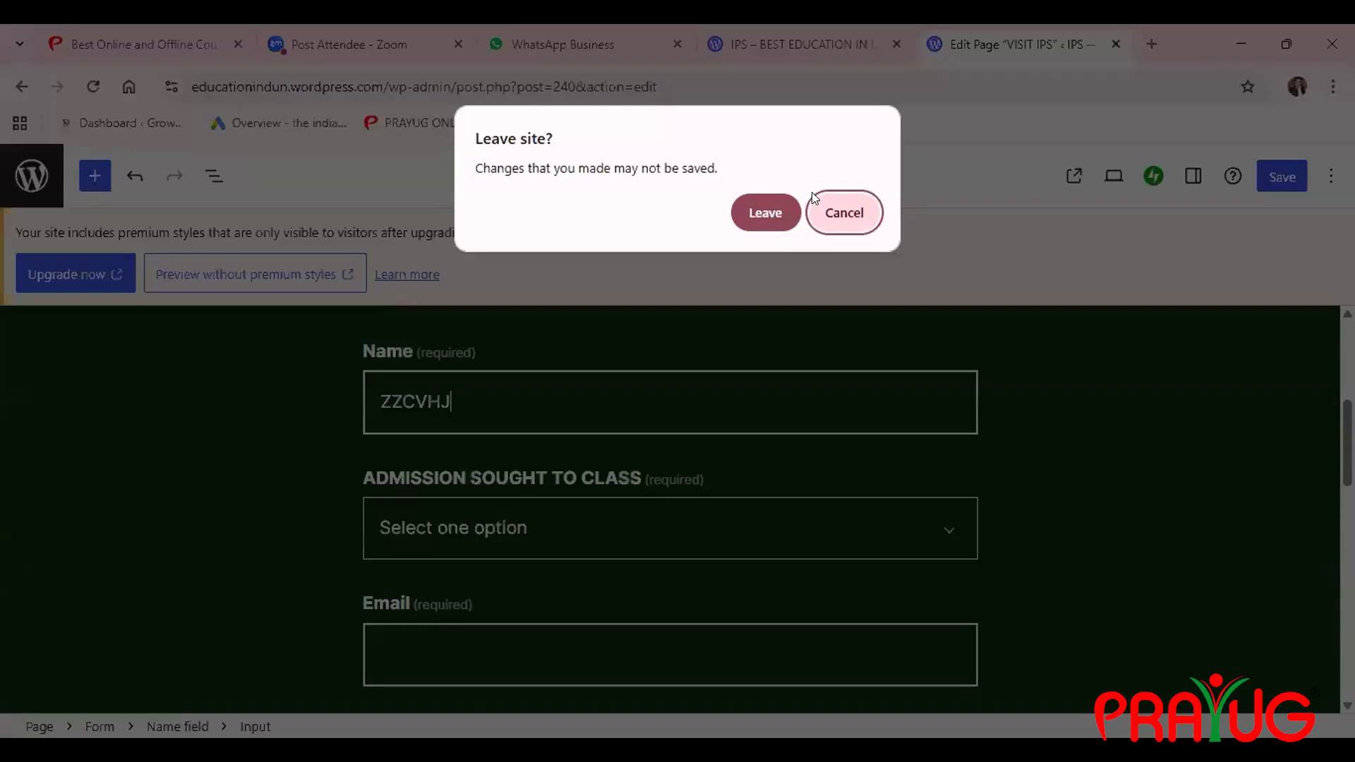
pyautogui.click(767, 210)
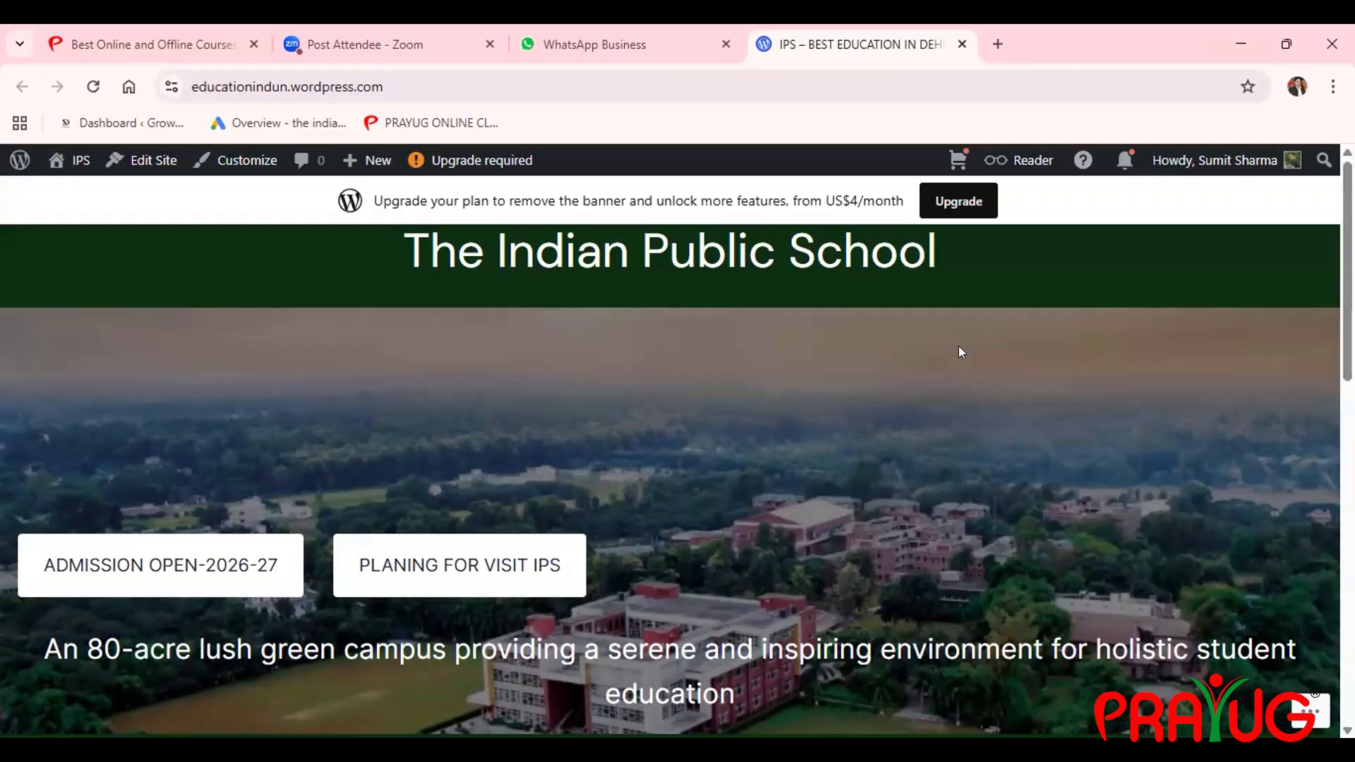
pyautogui.click(149, 591)
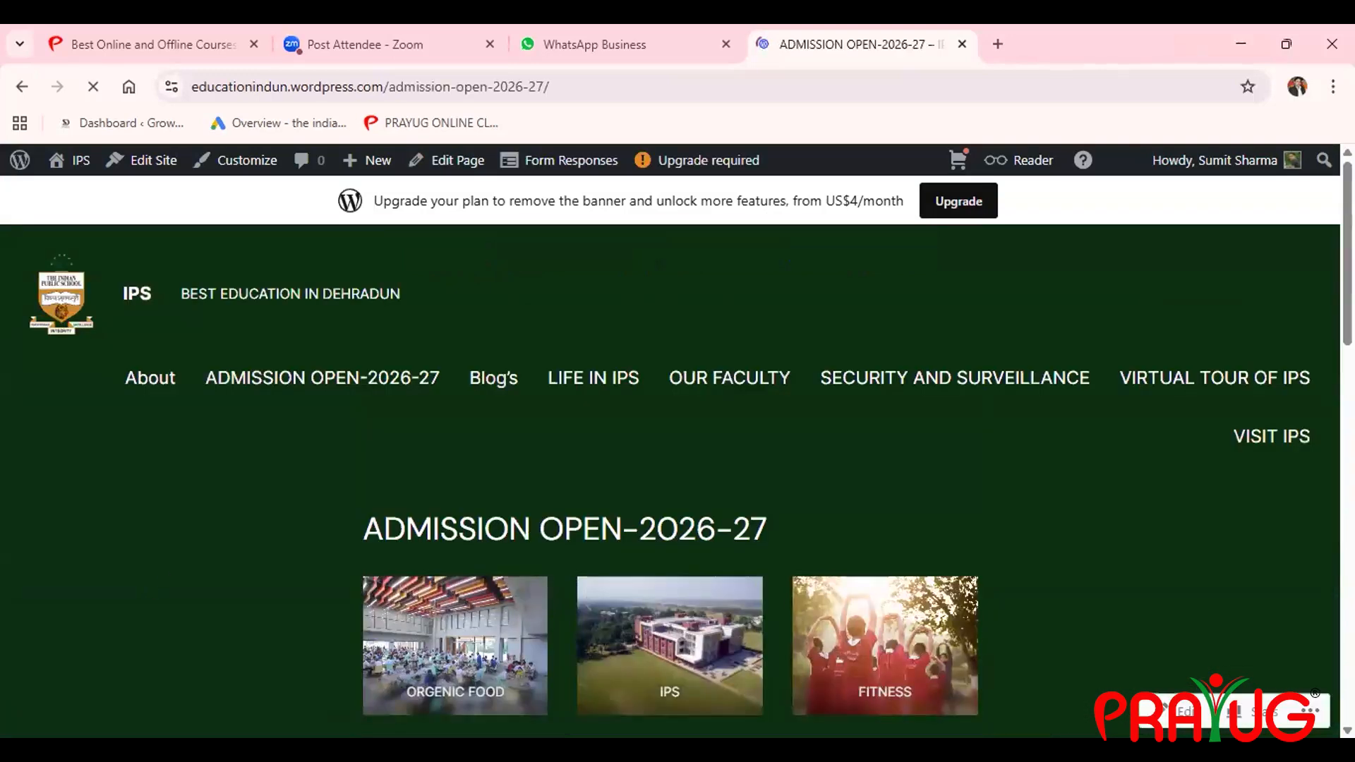
pyautogui.scroll(-1, 865, 366)
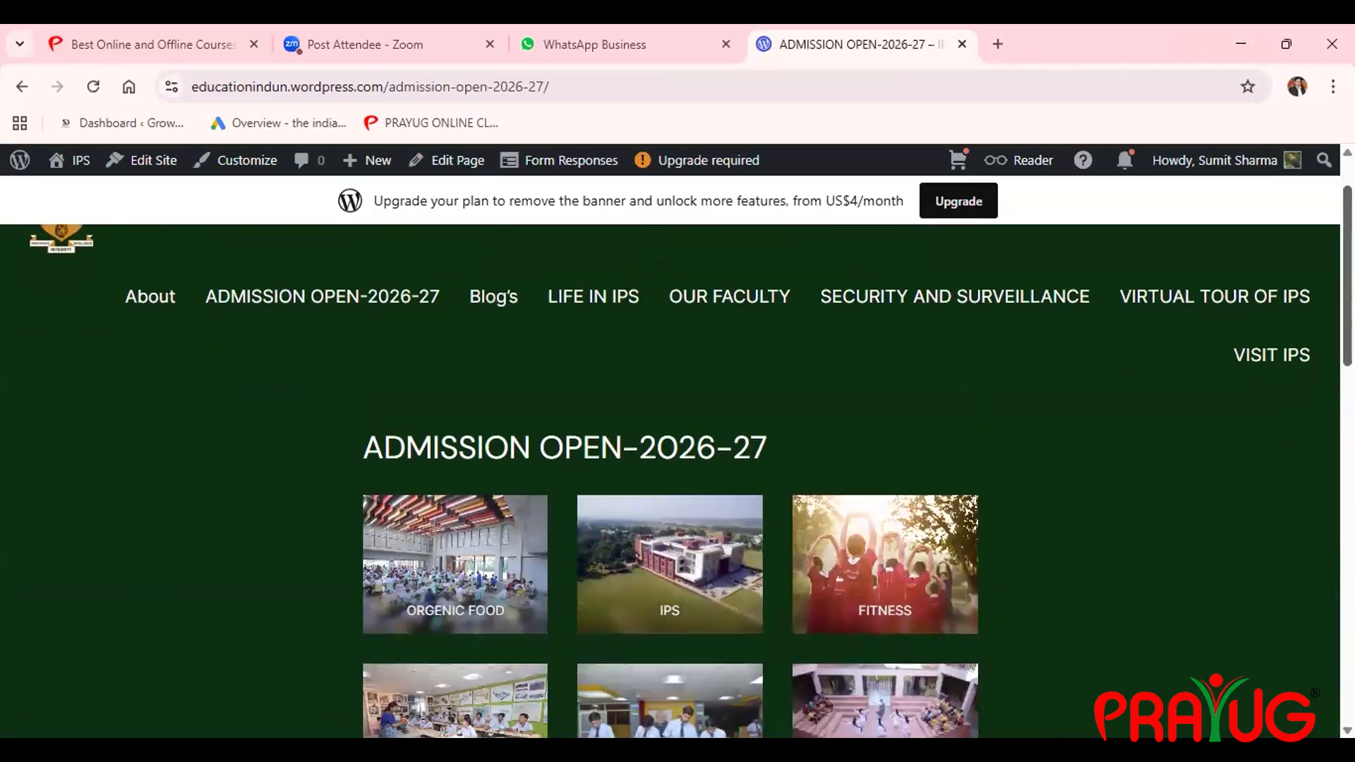
pyautogui.scroll(1, 865, 365)
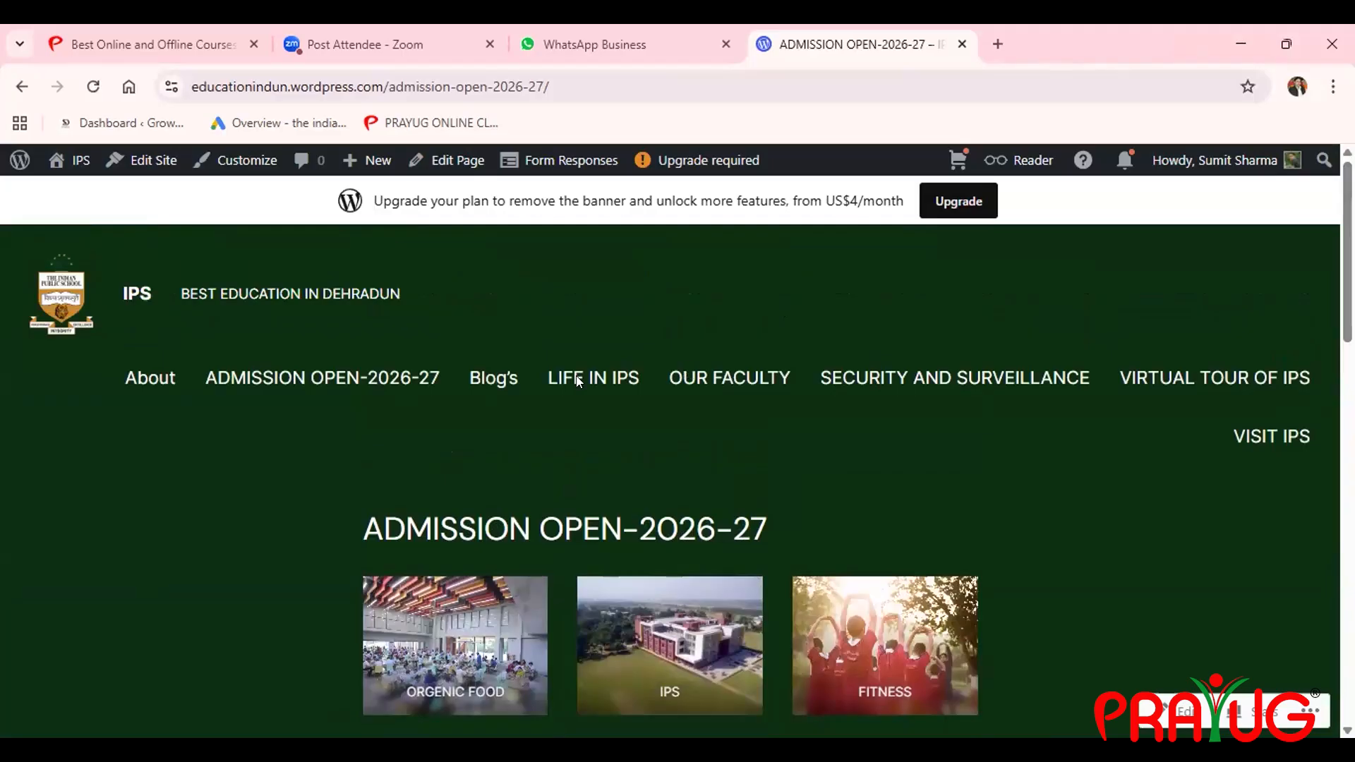
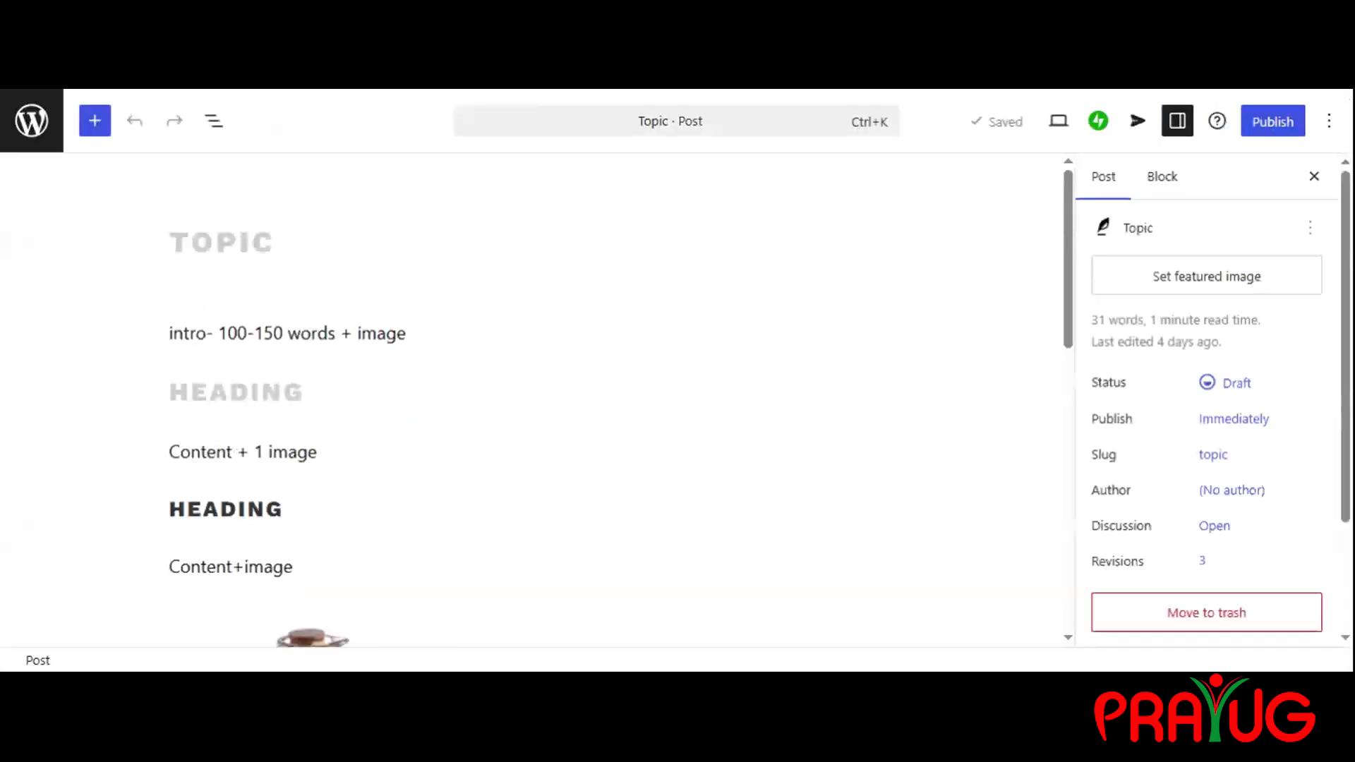
# Review the heading, content and image layout of the Topic draft post and the Beauty And Fitness Mantra For You site
pyautogui.scroll(-4, 439, 355)
pyautogui.scroll(2, 437, 348)
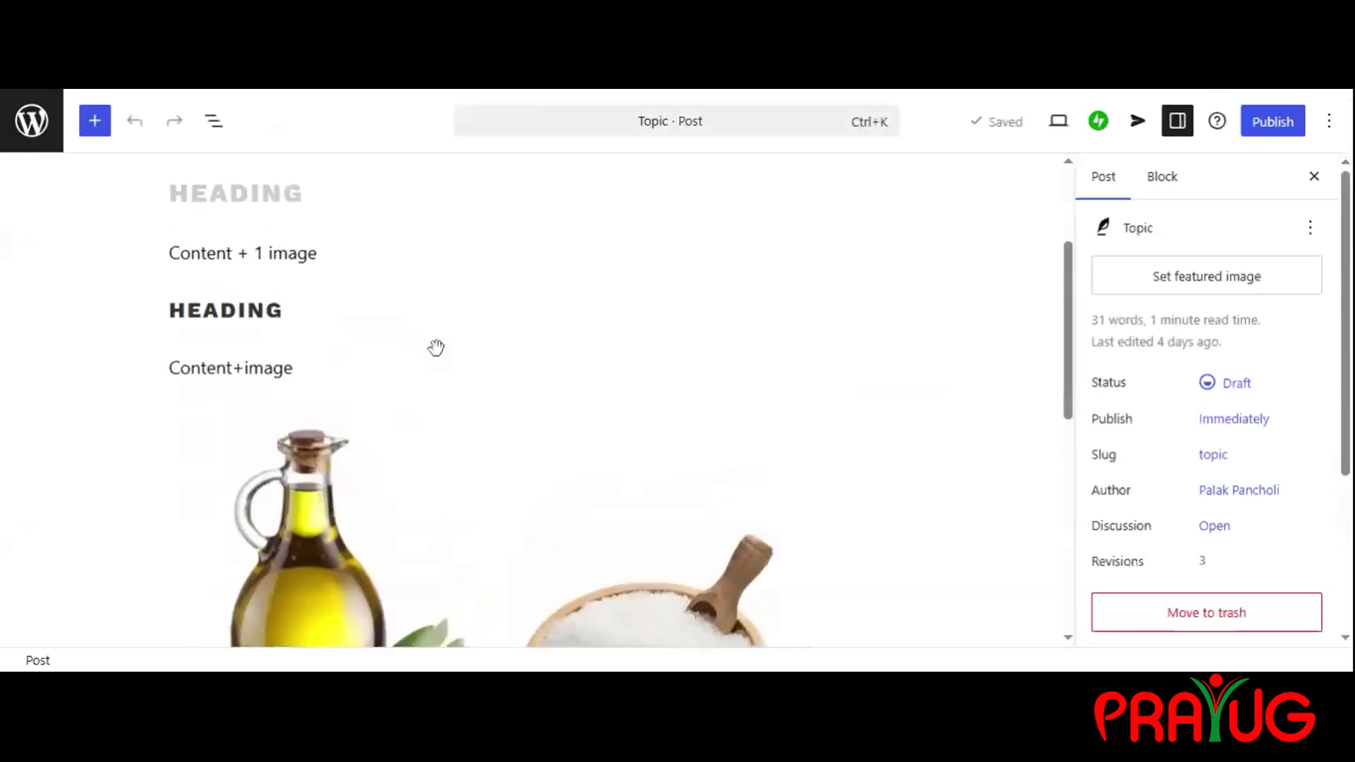
pyautogui.scroll(-8, 438, 353)
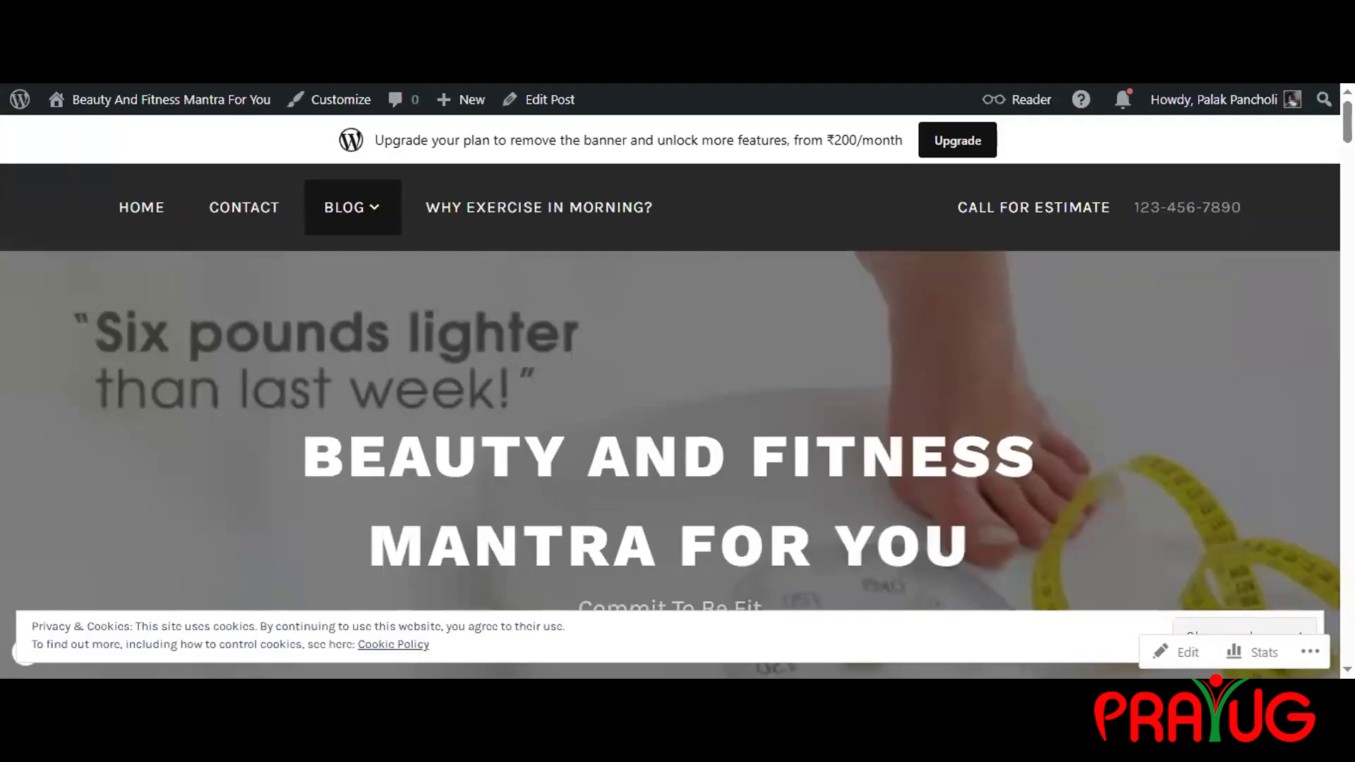
pyautogui.scroll(-5, 671, 239)
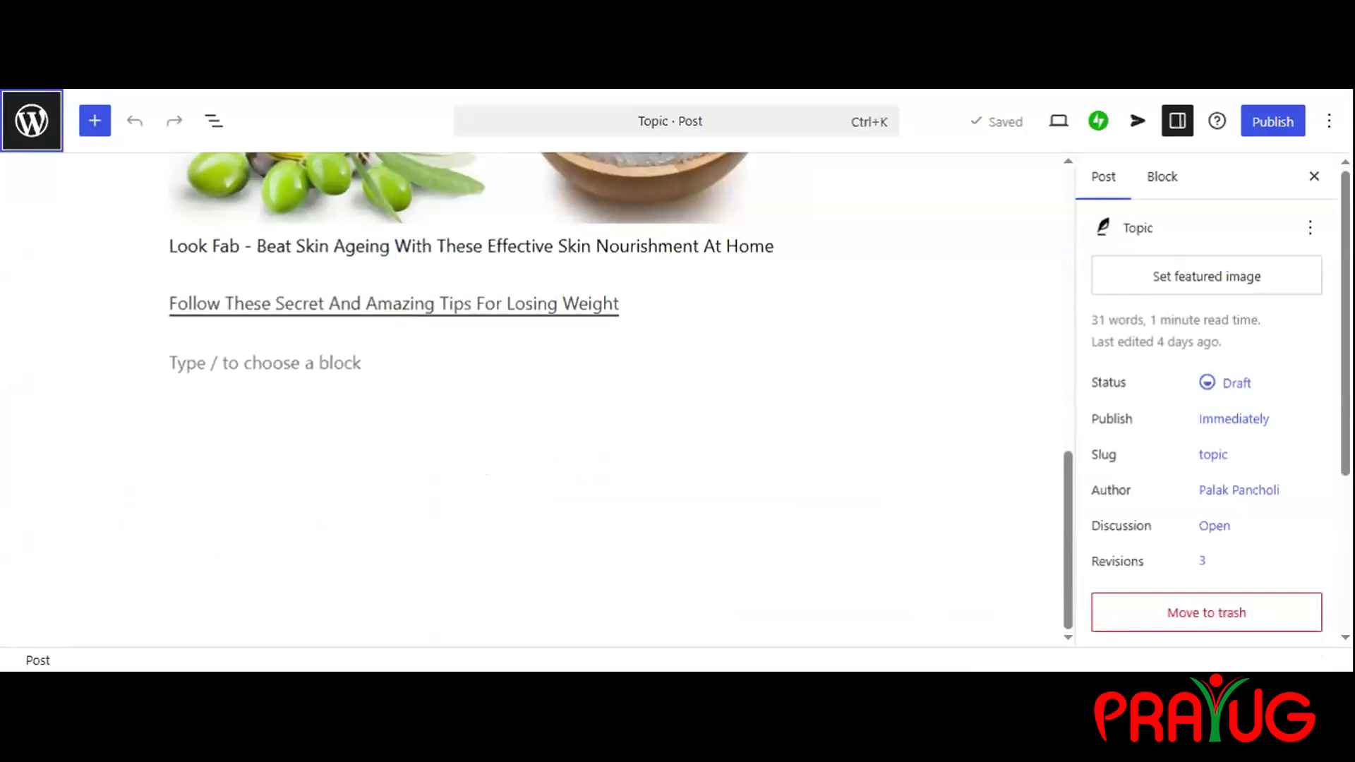
# Remove the link from the line "Follow These Secret And Amazing Tips For Losing Weight" in the Topic draft
pyautogui.click(414, 305)
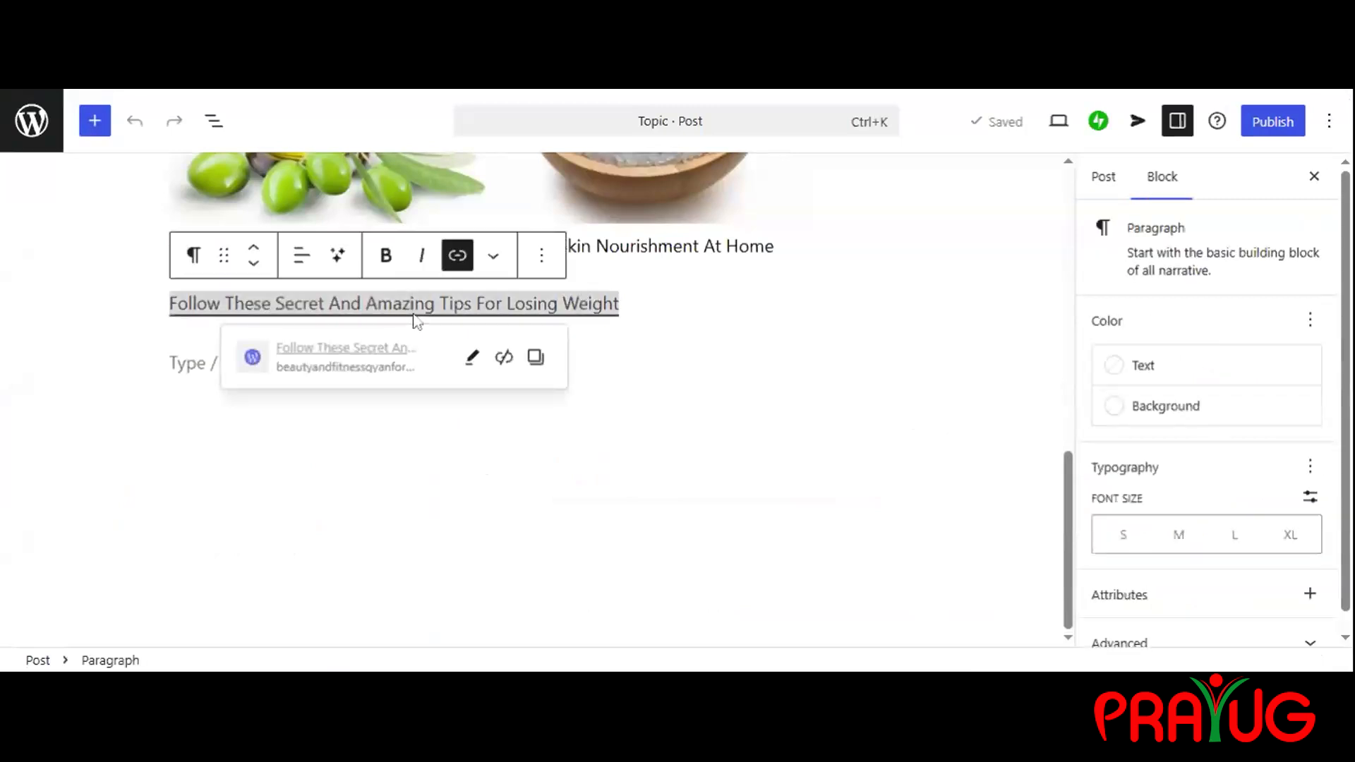
pyautogui.click(456, 265)
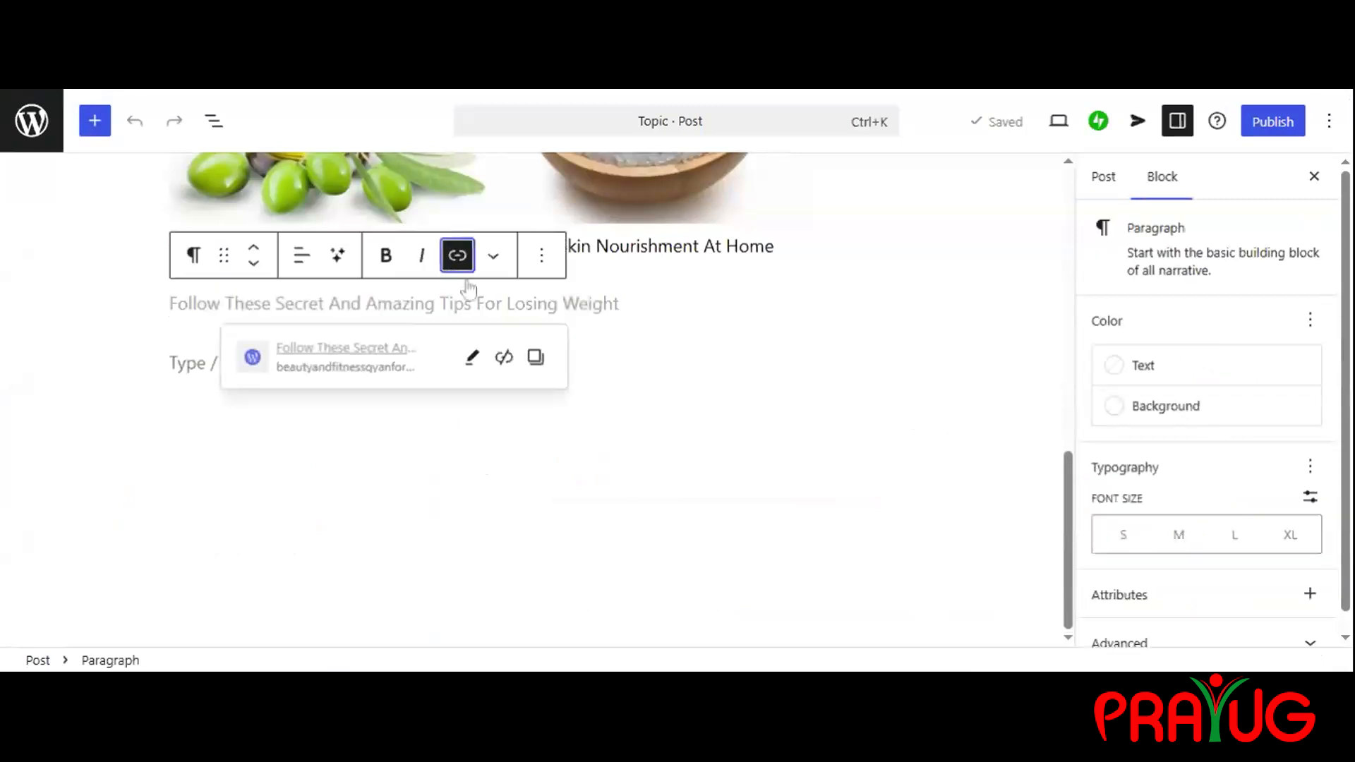
pyautogui.click(503, 356)
pyautogui.click(608, 336)
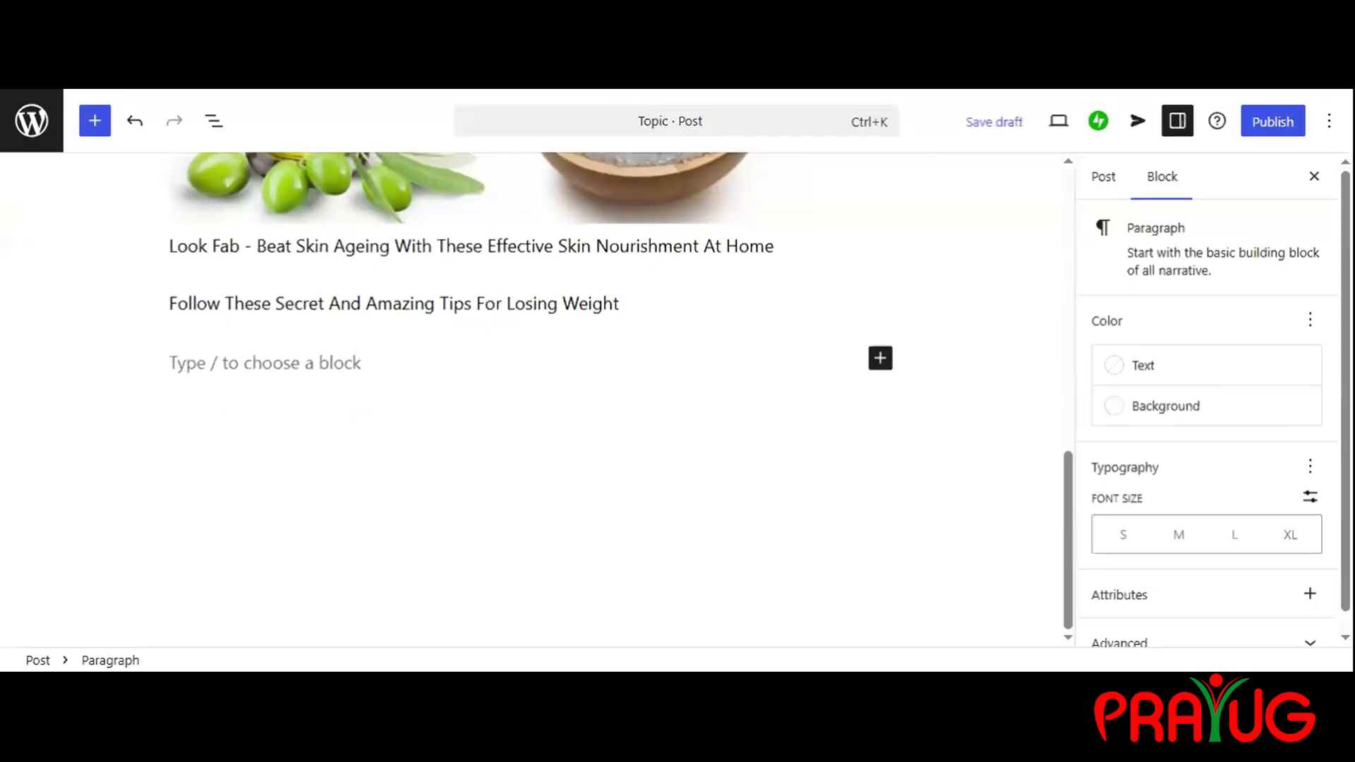
# Link the line "Follow These Secret And Amazing Tips For Losing Weight" to the copied beautyandfitnessgyanforyou post URL
pyautogui.tripleClick(302, 304)
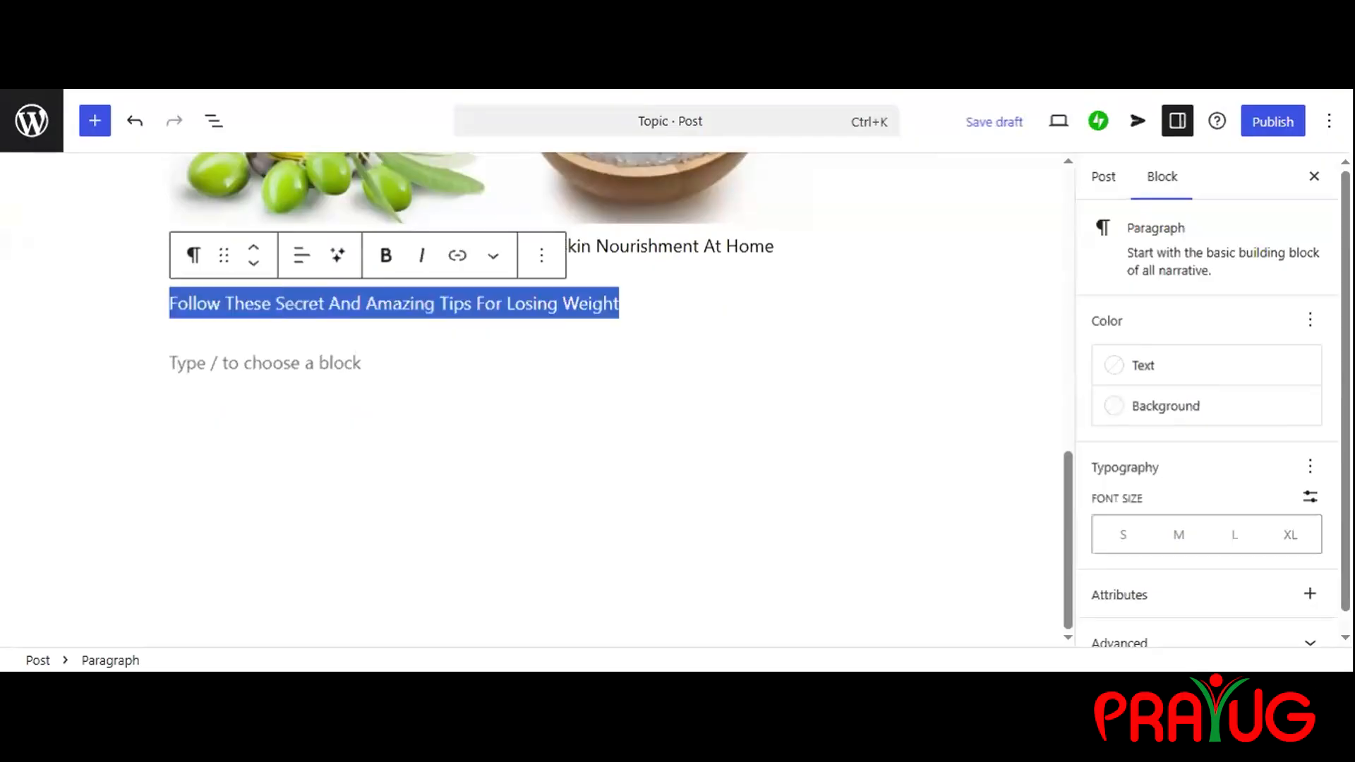
pyautogui.click(458, 260)
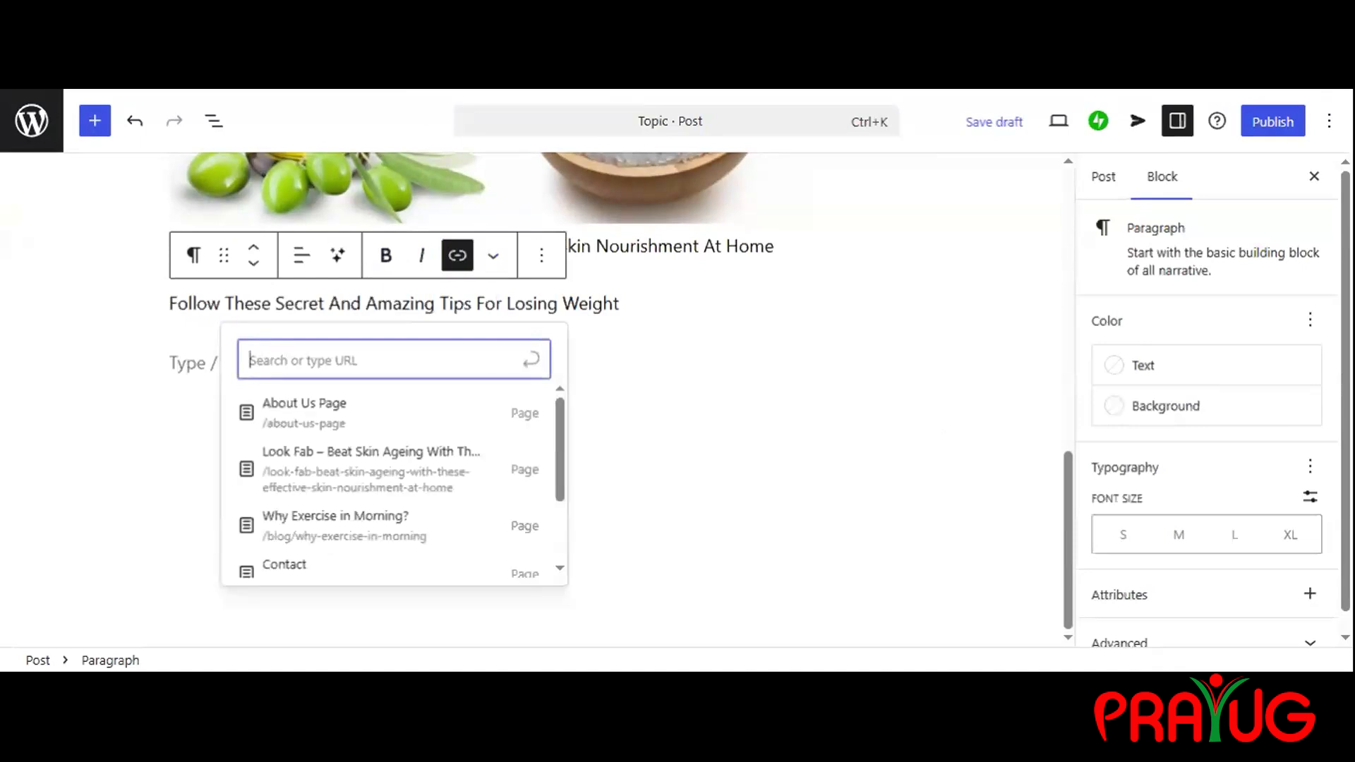
pyautogui.hotkey('ctrl', 'v')
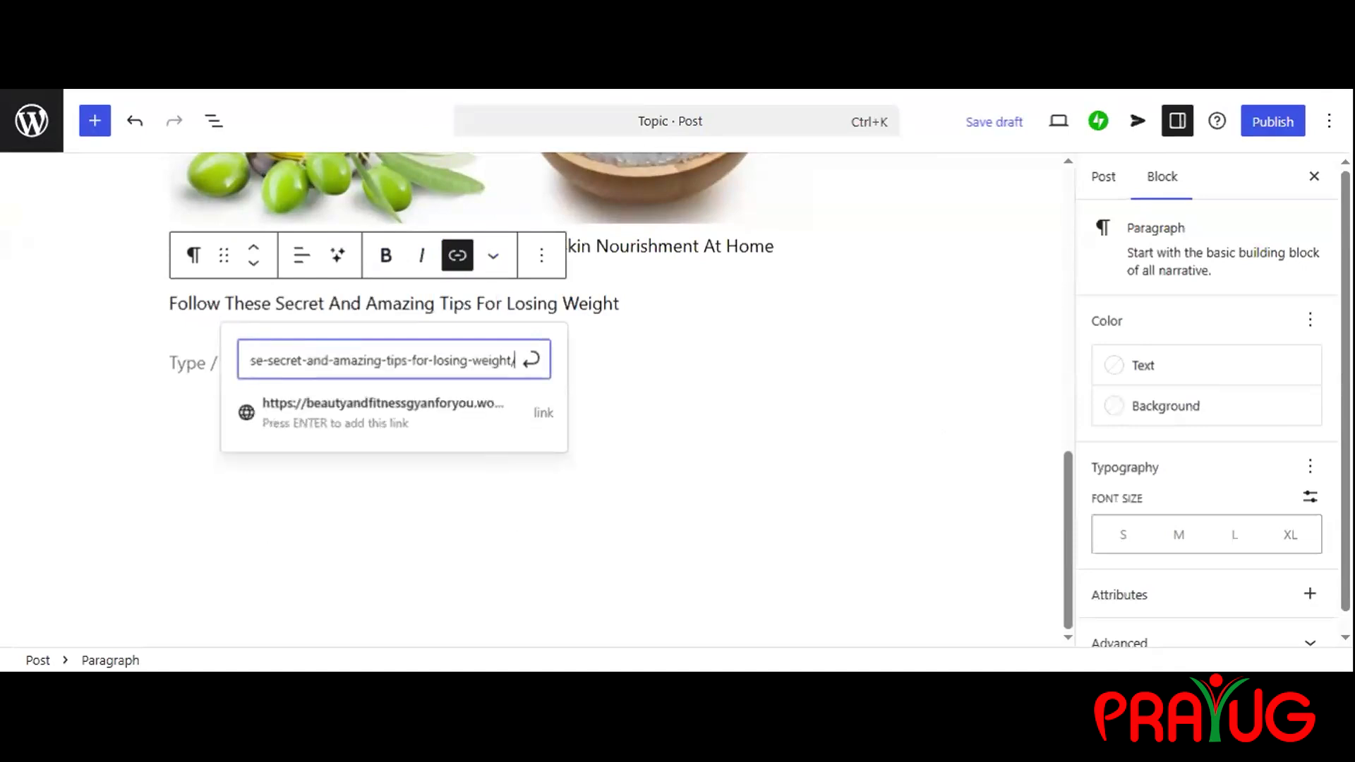
pyautogui.click(548, 414)
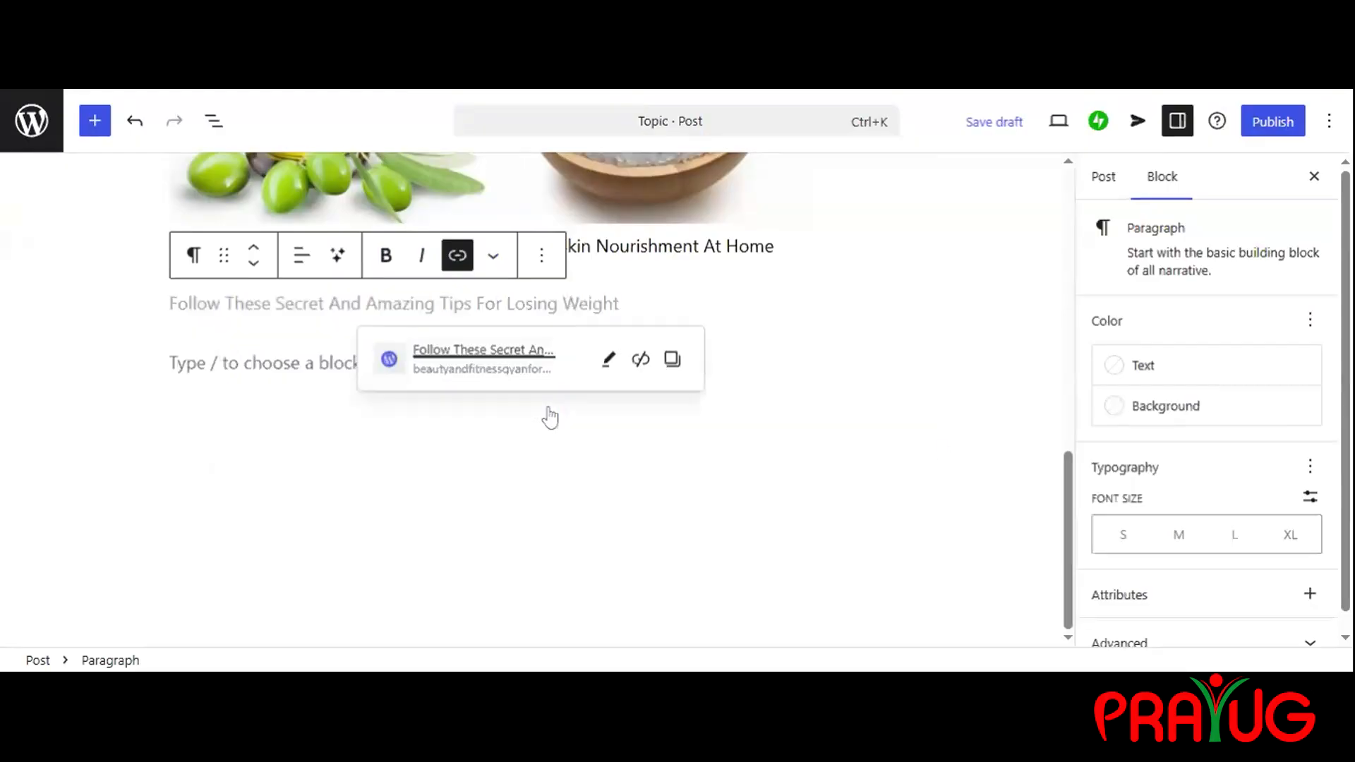
pyautogui.click(819, 439)
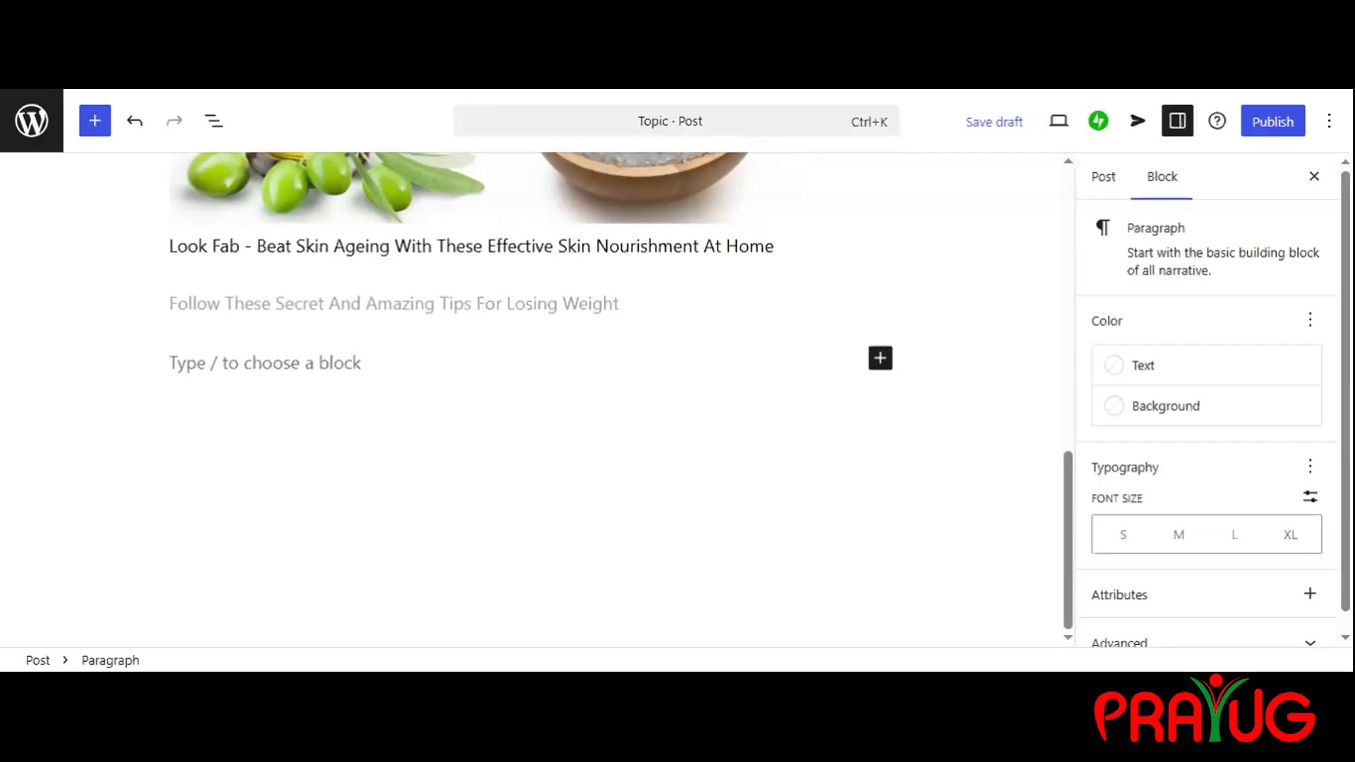
# Review the draft's layout from the topic title through the headings, content placeholders and image to the linked line
pyautogui.scroll(1, 768, 309)
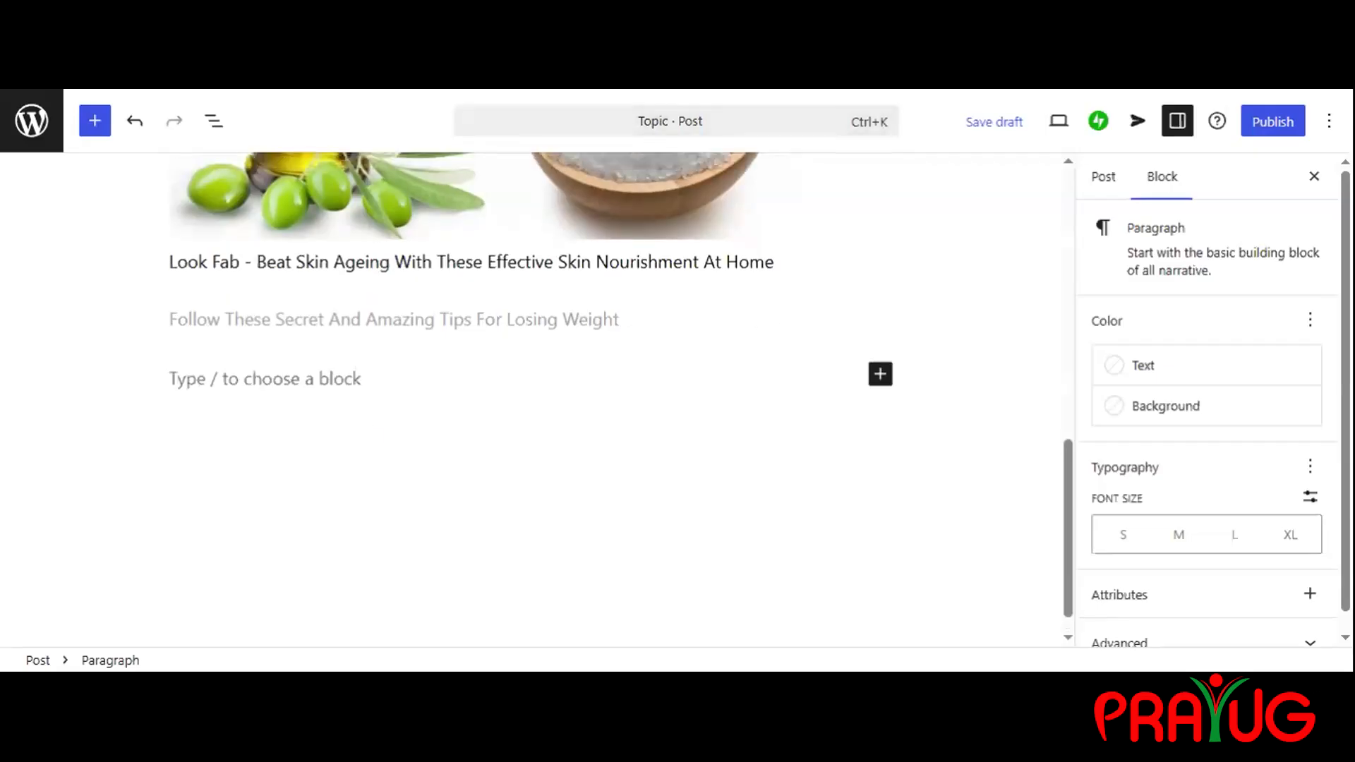
pyautogui.scroll(8, 399, 374)
pyautogui.scroll(-6, 399, 374)
pyautogui.scroll(-3, 399, 374)
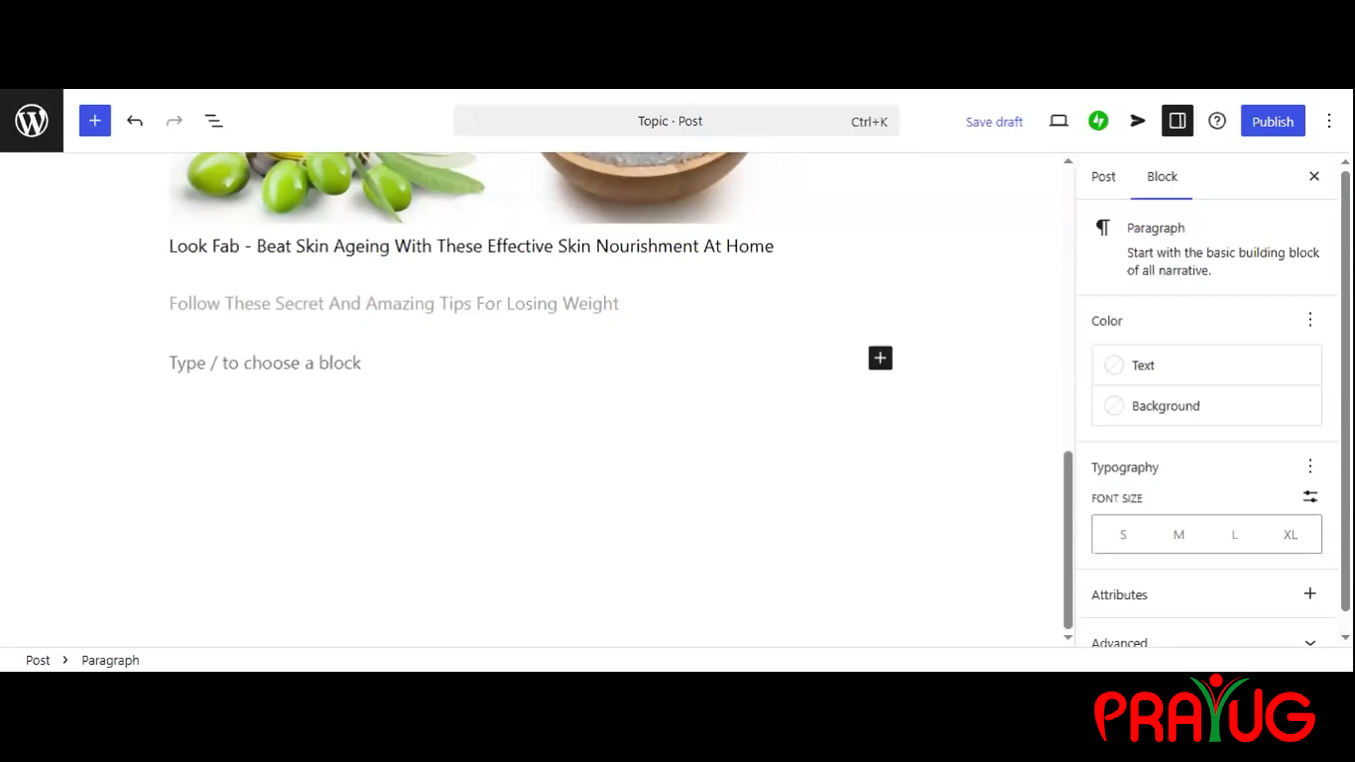
pyautogui.scroll(10, 543, 353)
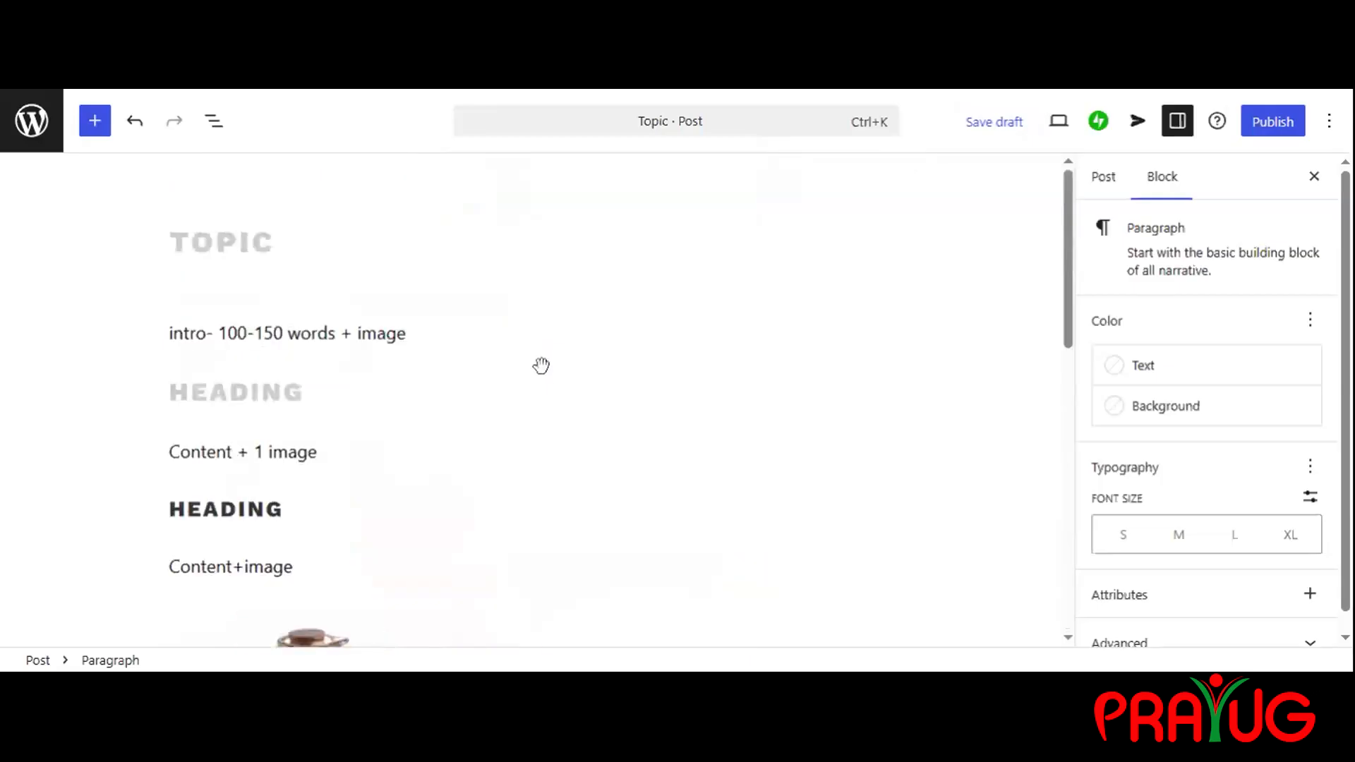
pyautogui.scroll(-10, 541, 365)
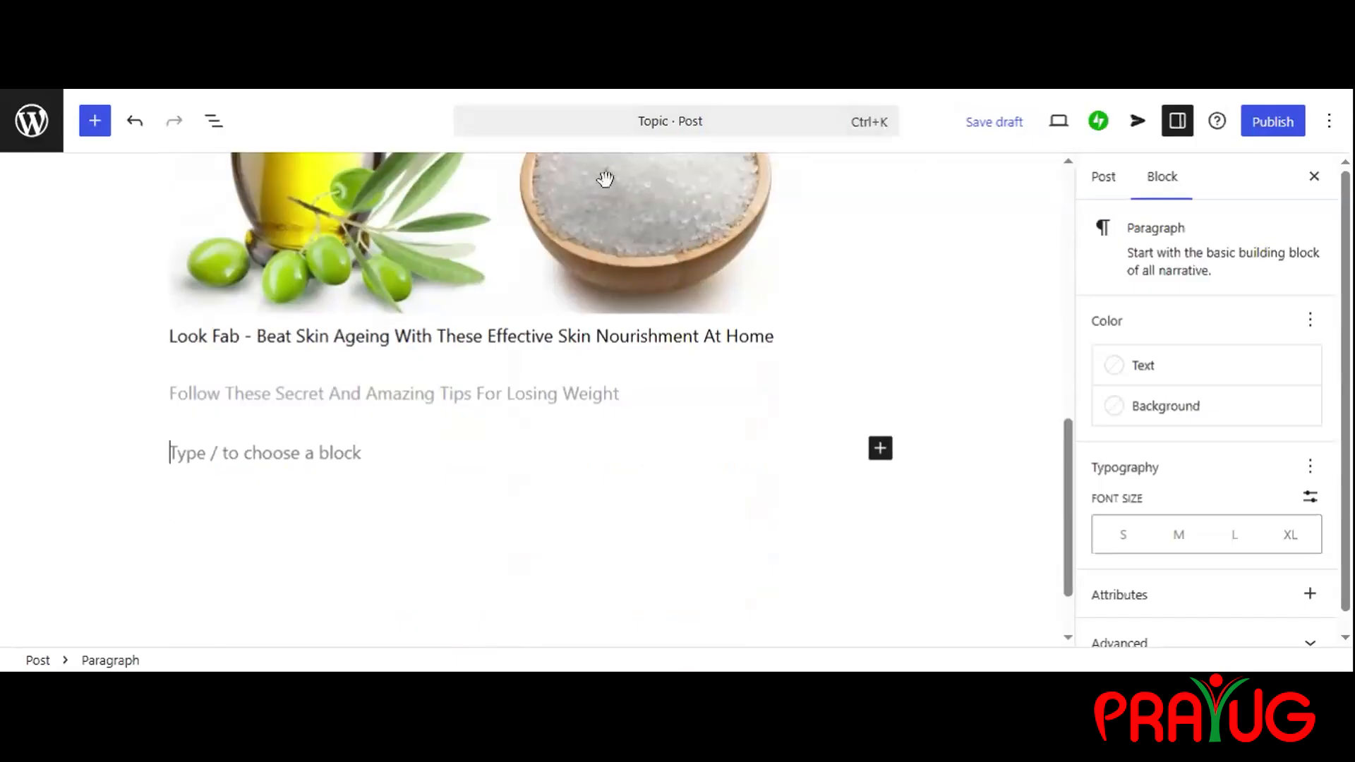
pyautogui.scroll(10, 593, 209)
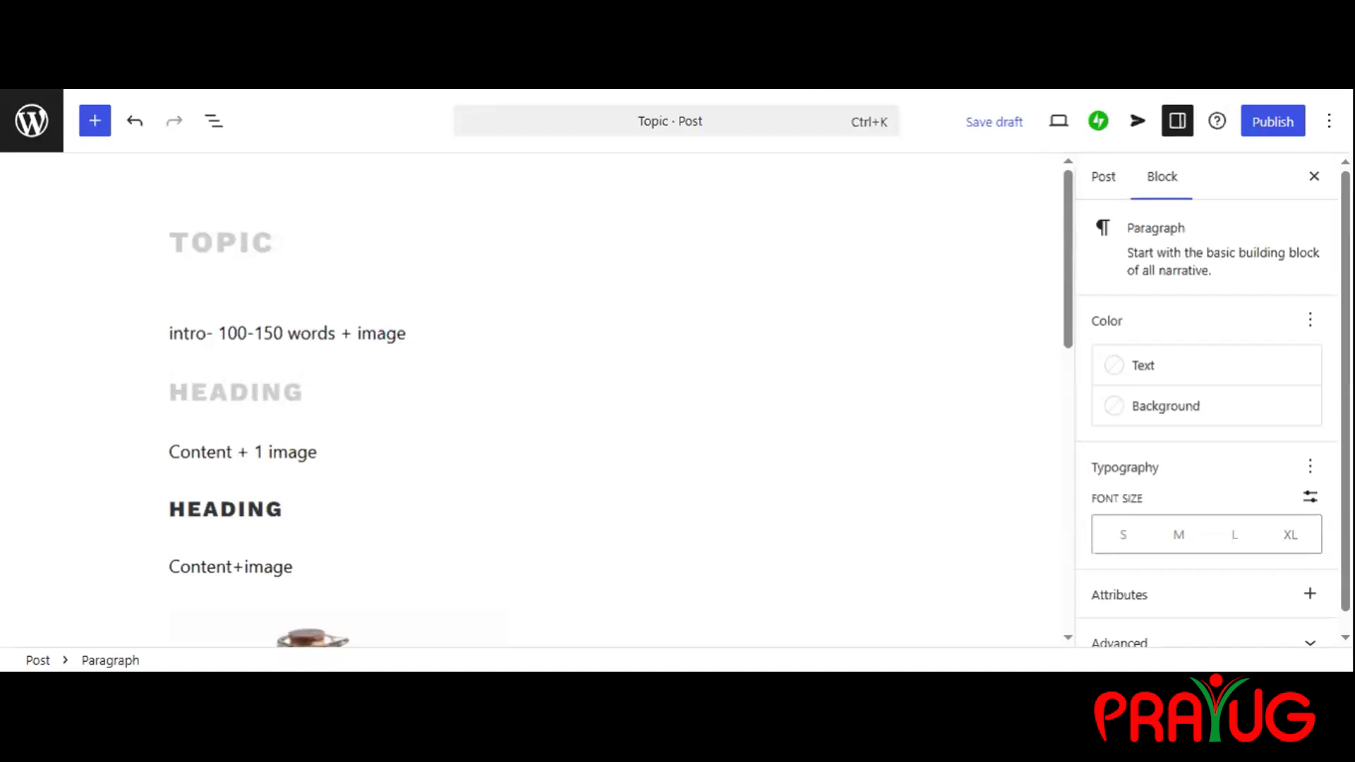
# Replace the post title Topic with "Beauty and Fitness: The Perfect Balance for a Healthy Life"
pyautogui.click(302, 232)
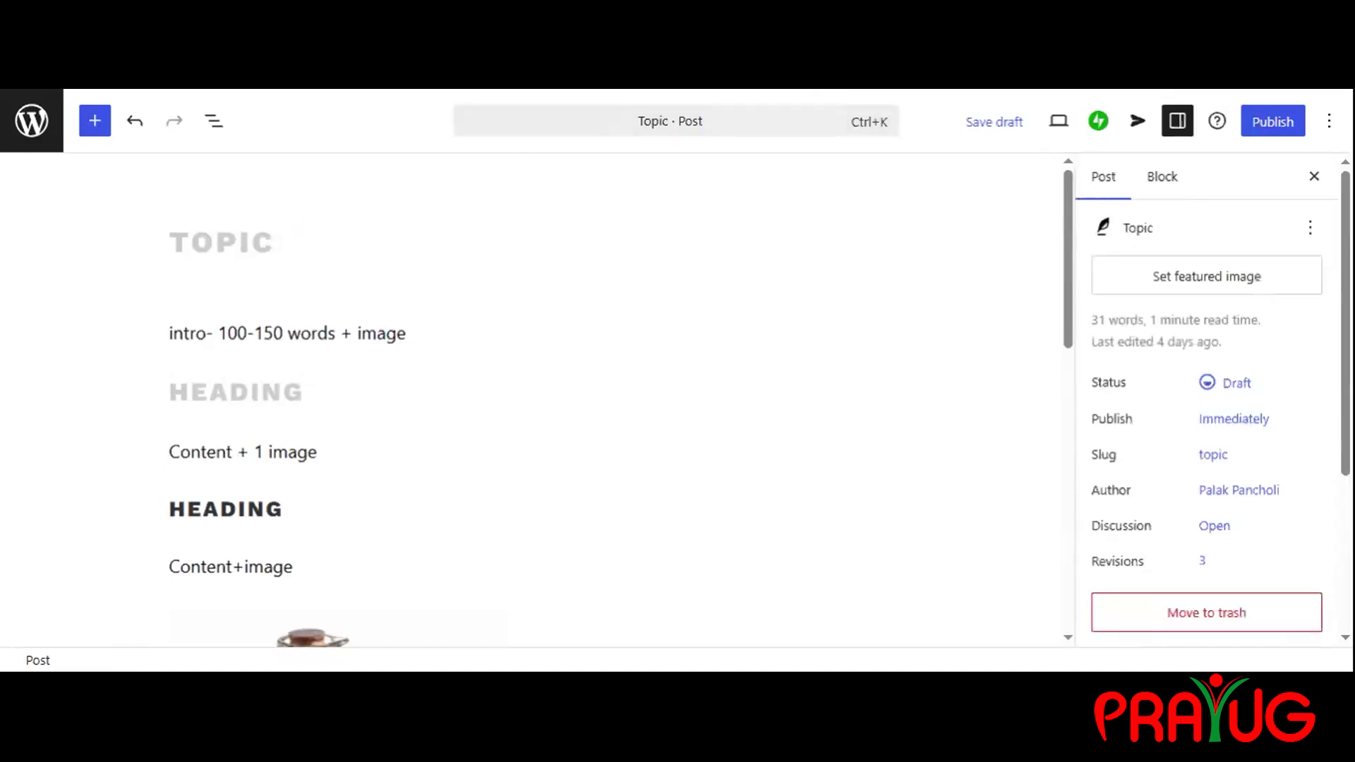
pyautogui.write('Beauty and Fitness: The Perfect Balance for a Healthy Life')
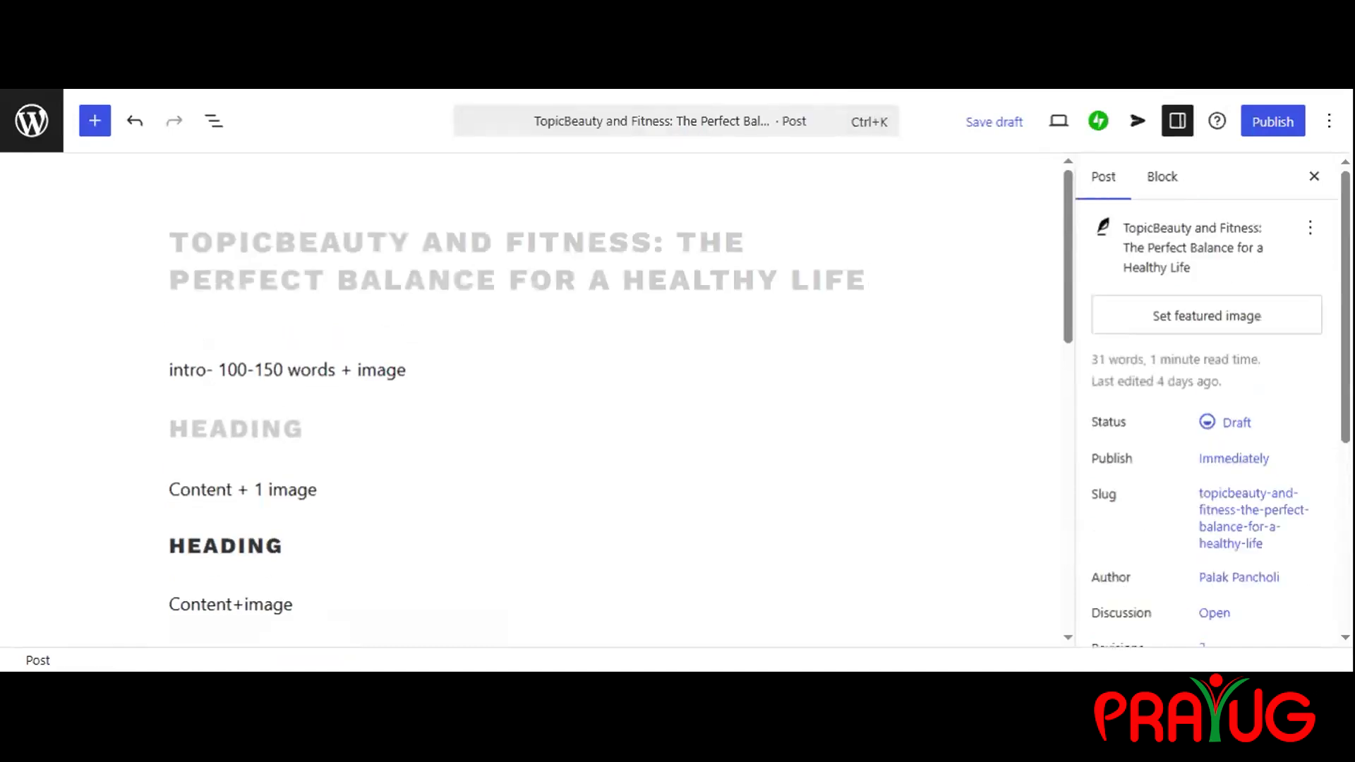
pyautogui.moveTo(275, 242); pyautogui.dragTo(191, 242)
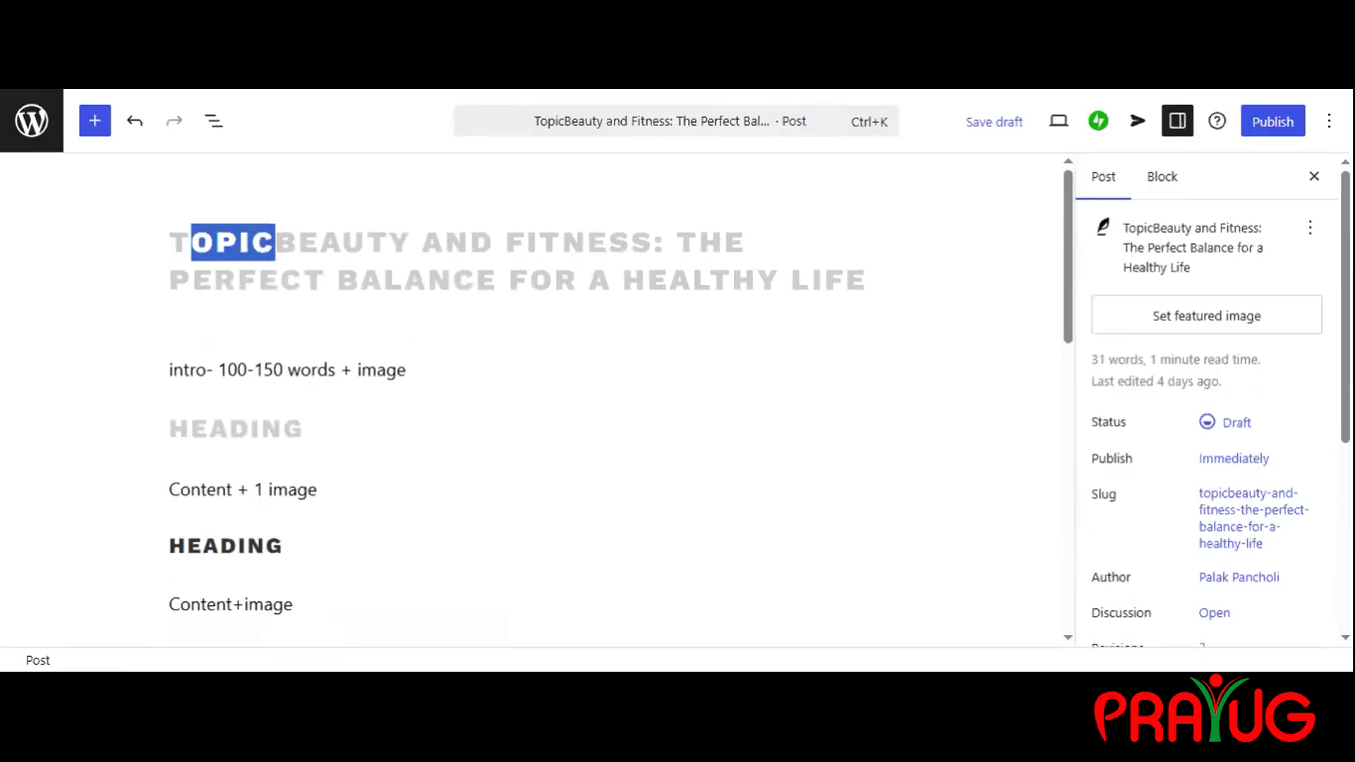
pyautogui.press('BackSpace')
pyautogui.press('BackSpace')
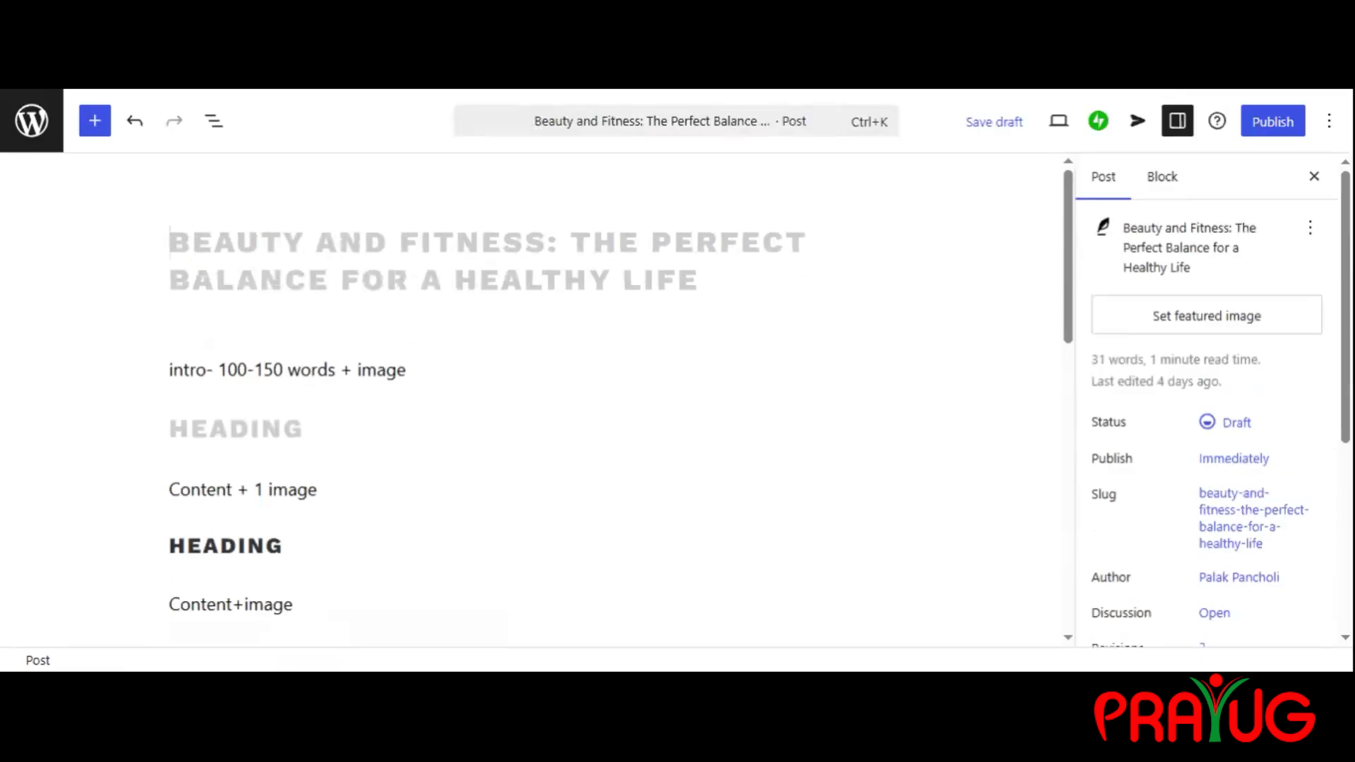
# Delete the placeholder intro, heading and content blocks between the post title and the image
pyautogui.scroll(-10, 369, 302)
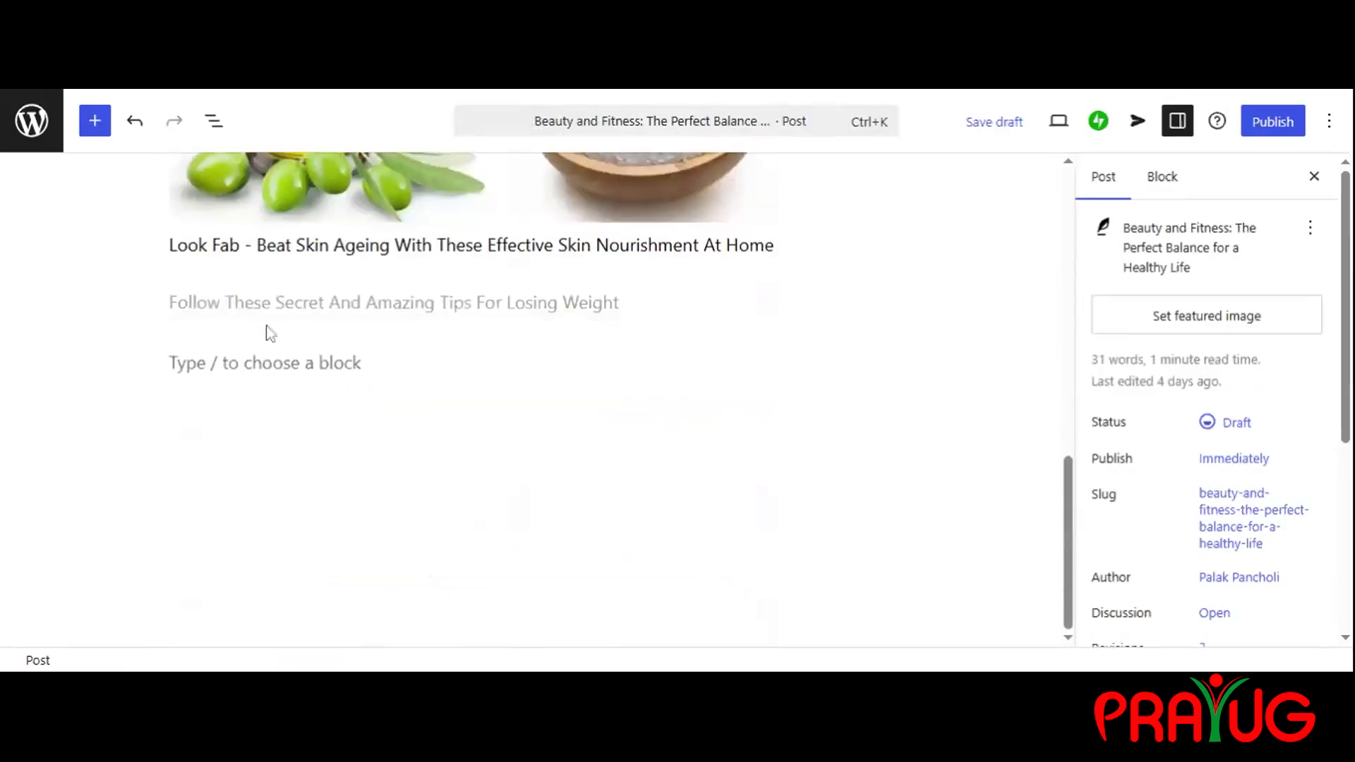
pyautogui.scroll(10, 277, 336)
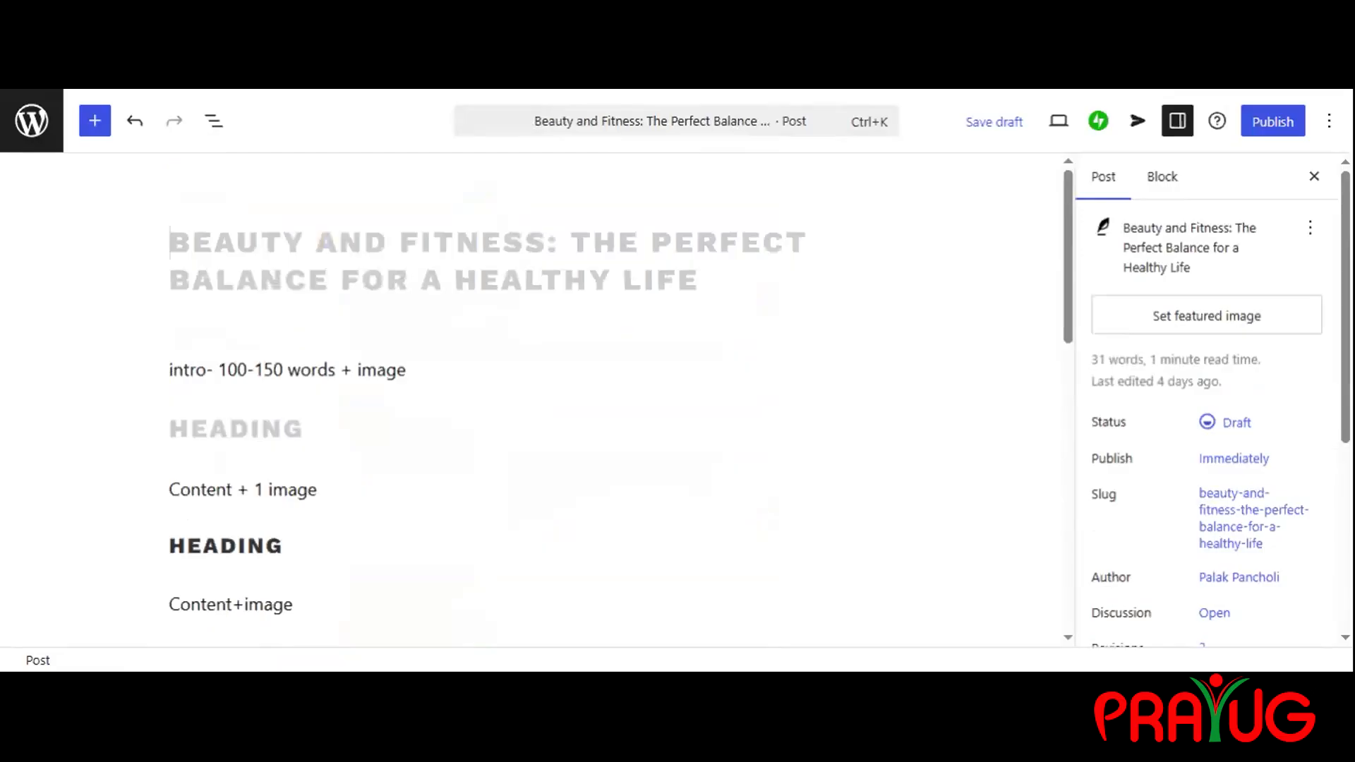
pyautogui.click(242, 426)
pyautogui.hotkey('ctrl', 'a')
pyautogui.hotkey('ctrl', 'a')
pyautogui.press('BackSpace')
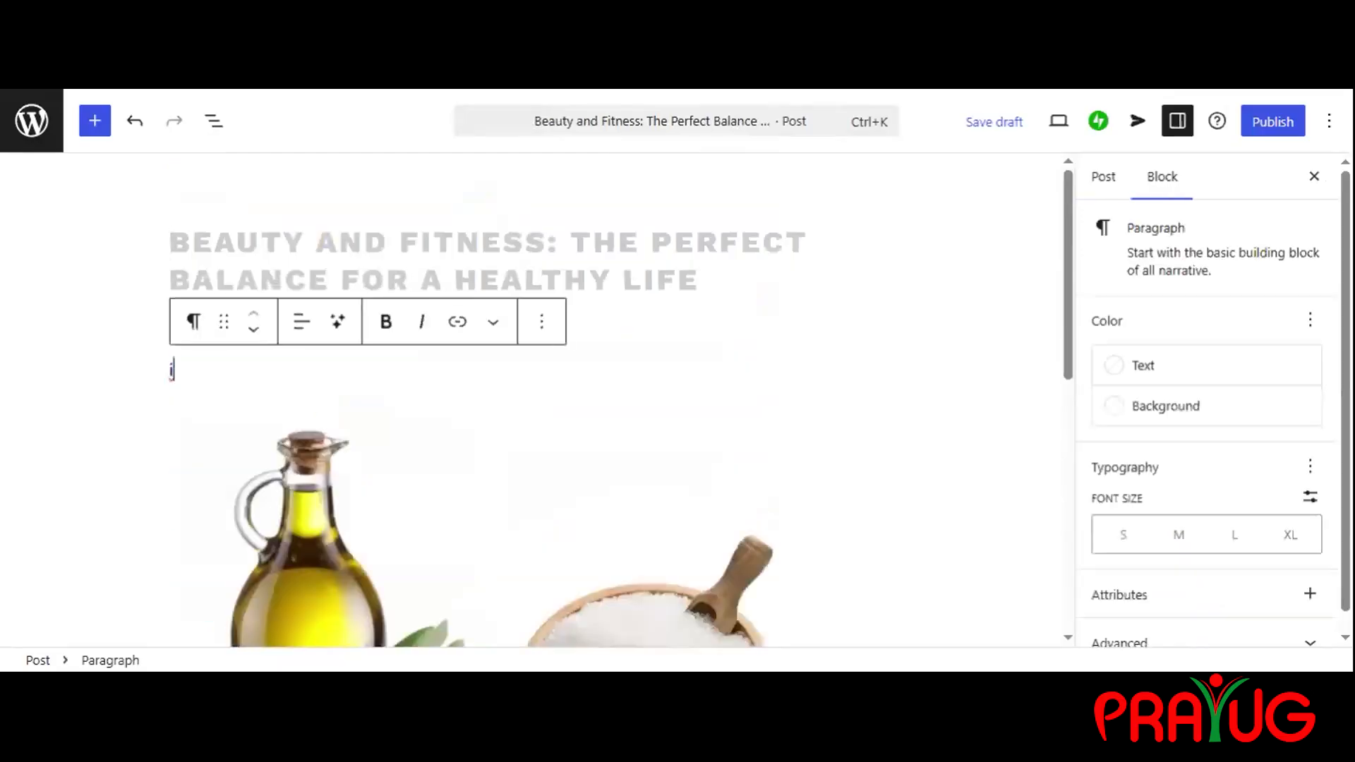
pyautogui.press('Delete')
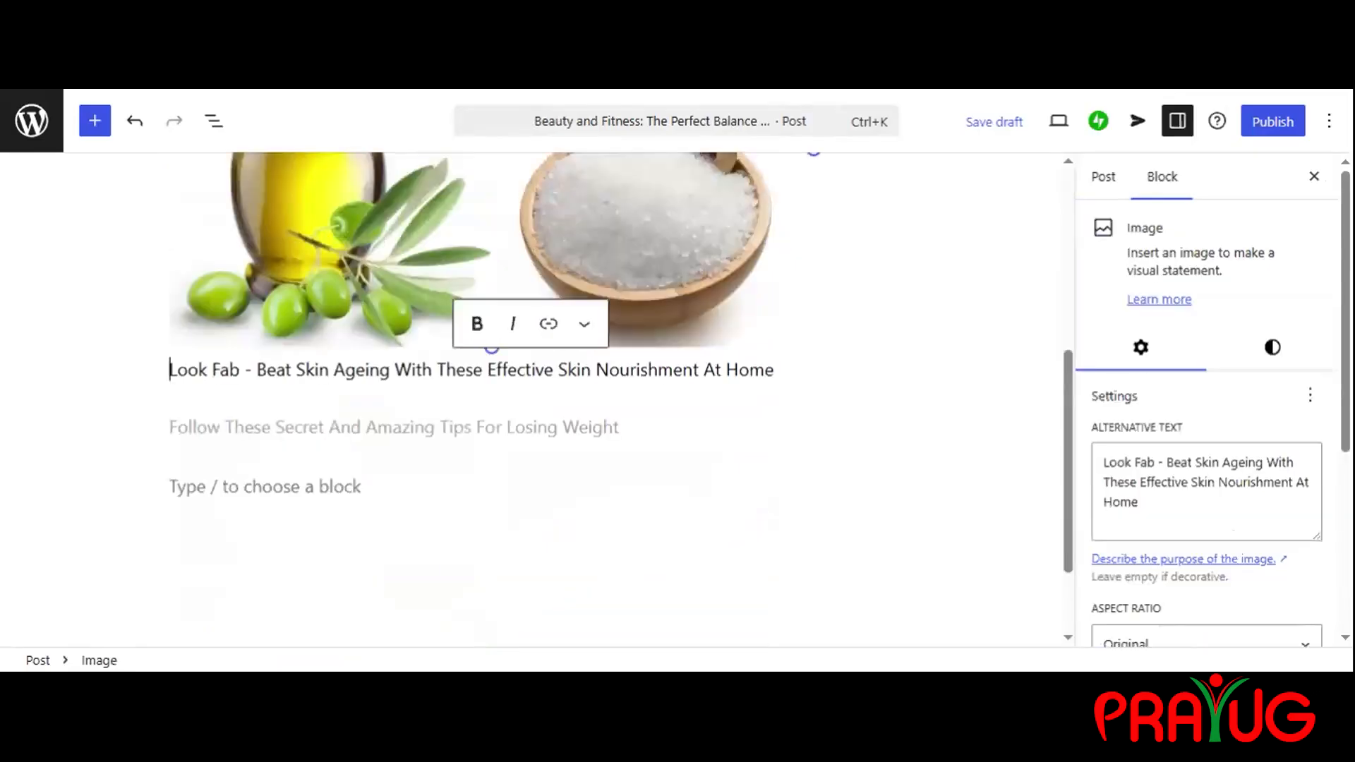
# Paste the copied beauty and fitness article, from its introduction to its conclusion, into the empty paragraph below the linked line
pyautogui.scroll(5, 398, 407)
pyautogui.scroll(-8, 398, 407)
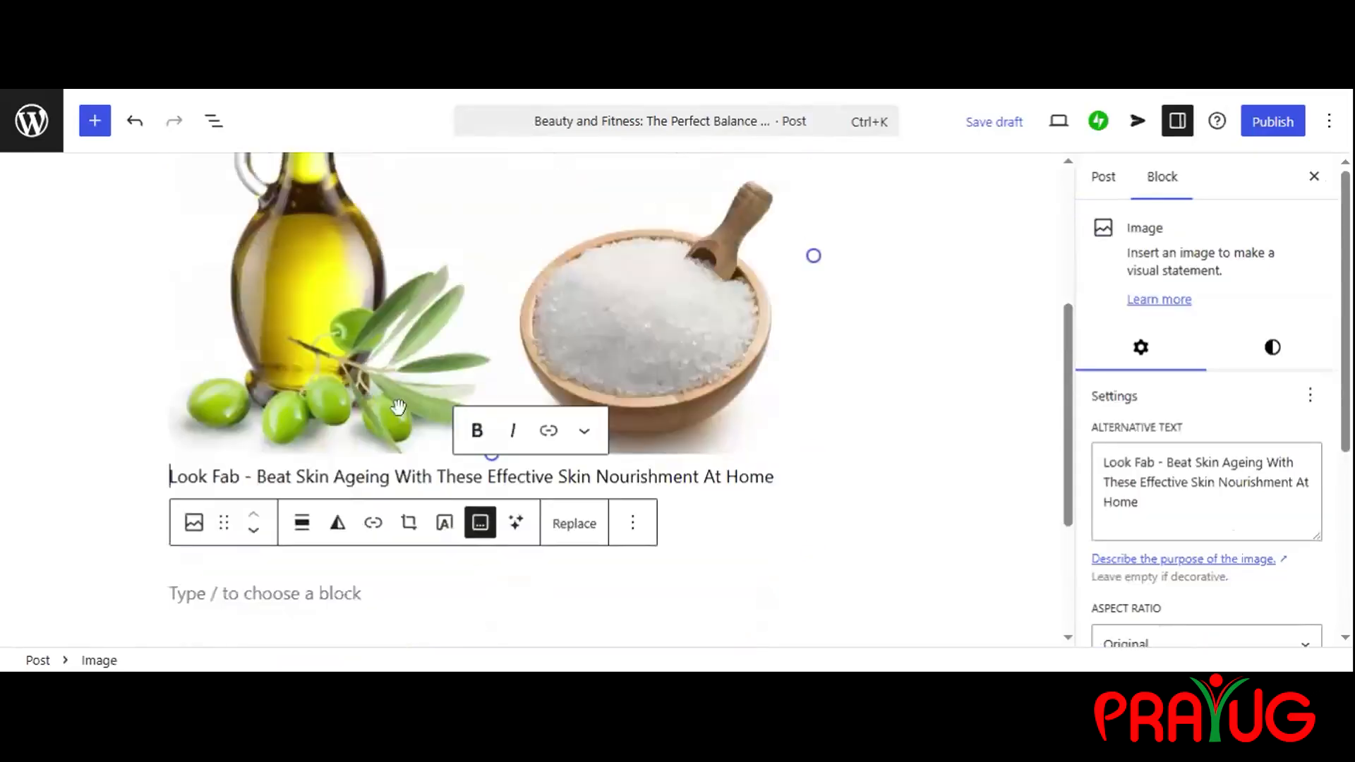
pyautogui.press('Down')
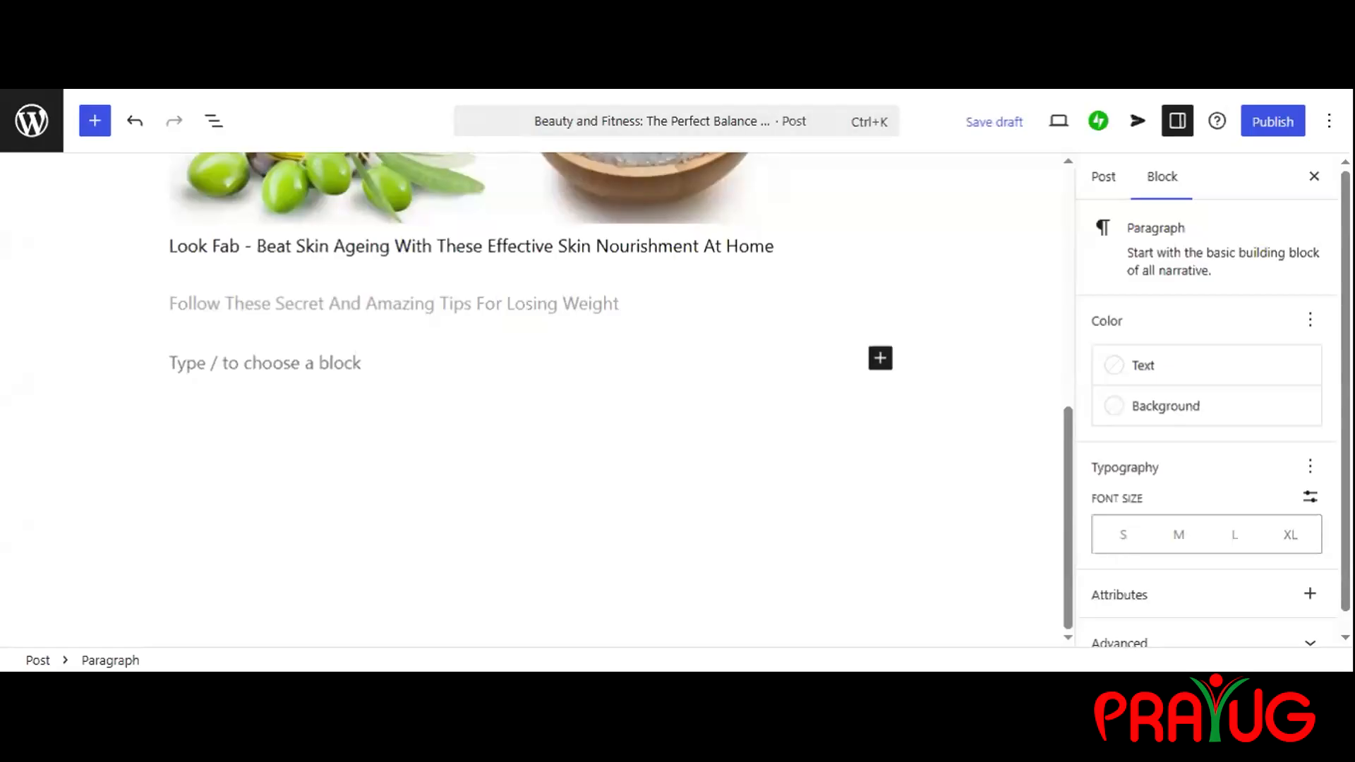
pyautogui.hotkey('ctrl', 'v')
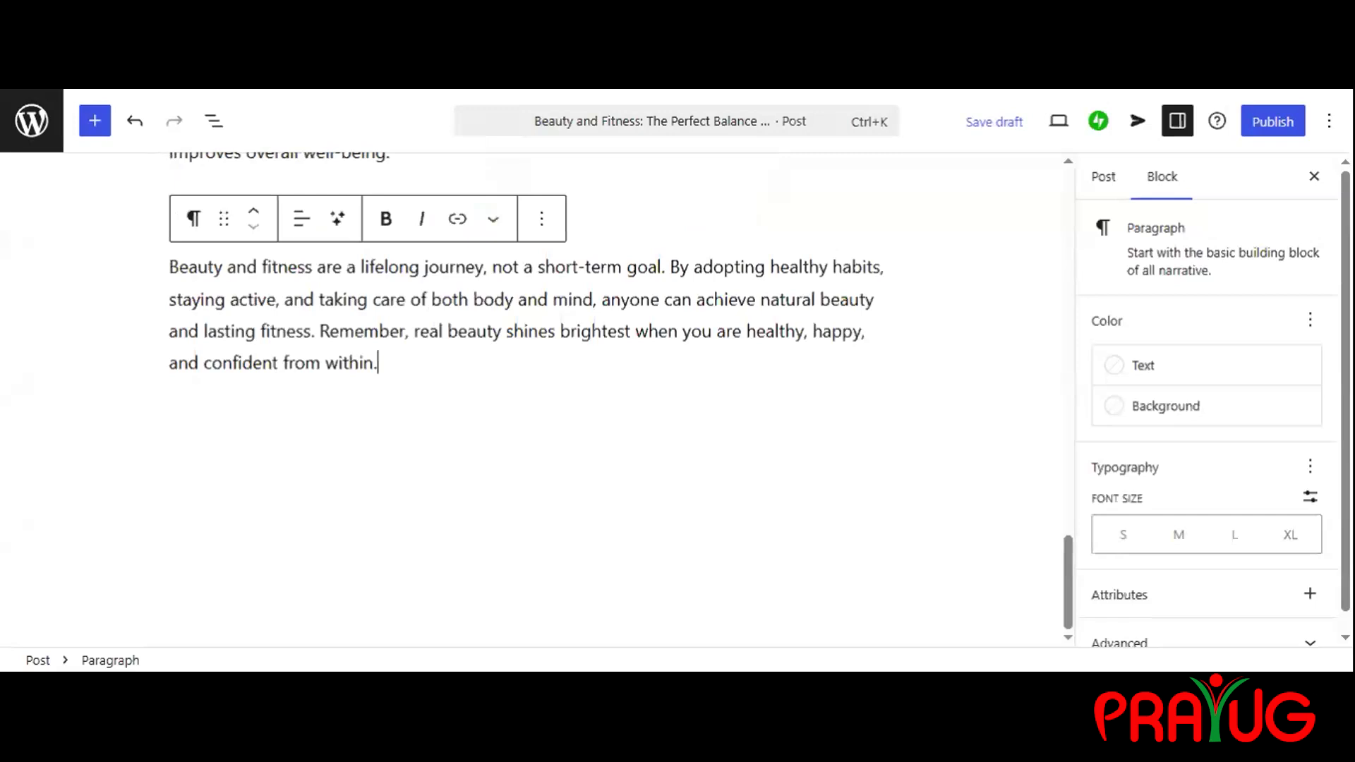
# Review the section headings and paragraphs of the pasted article
pyautogui.scroll(3, 279, 393)
pyautogui.click(437, 284)
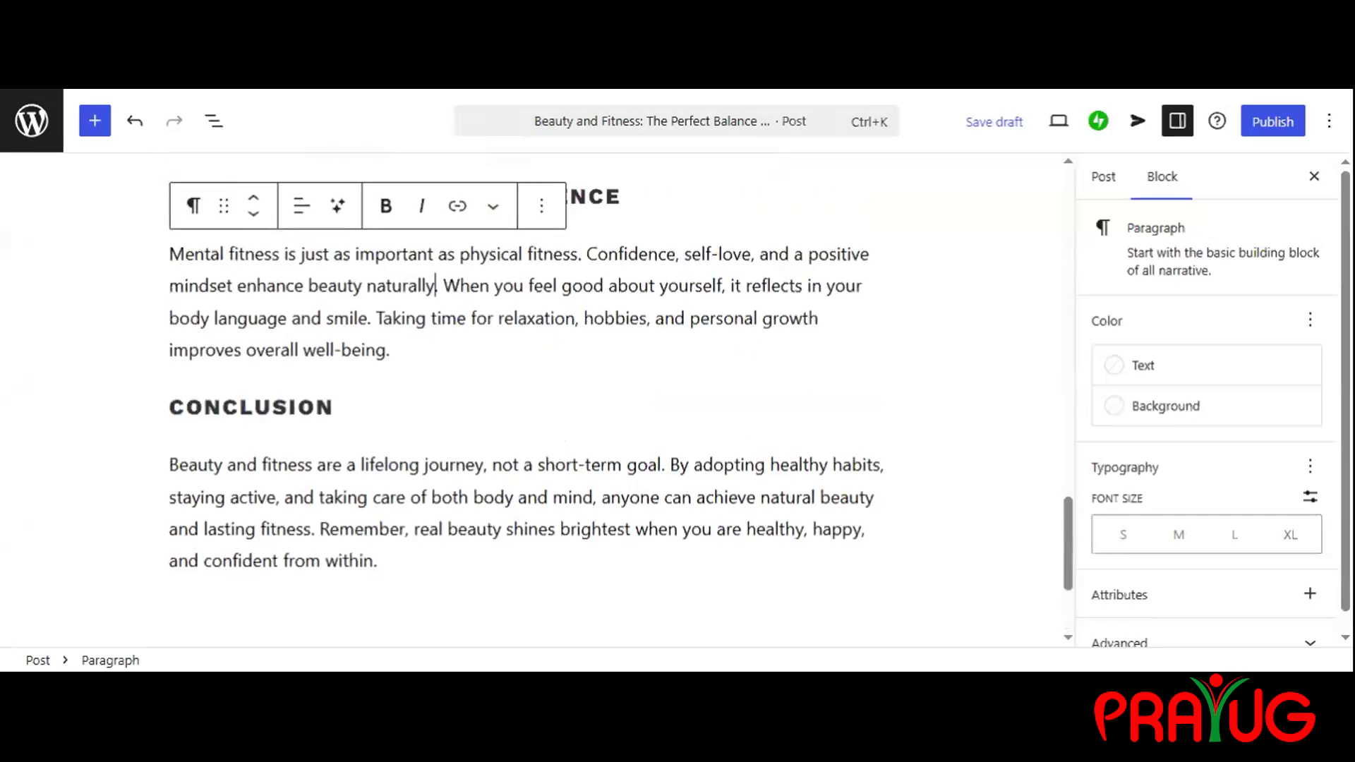
pyautogui.scroll(4, 437, 284)
pyautogui.scroll(15, 447, 295)
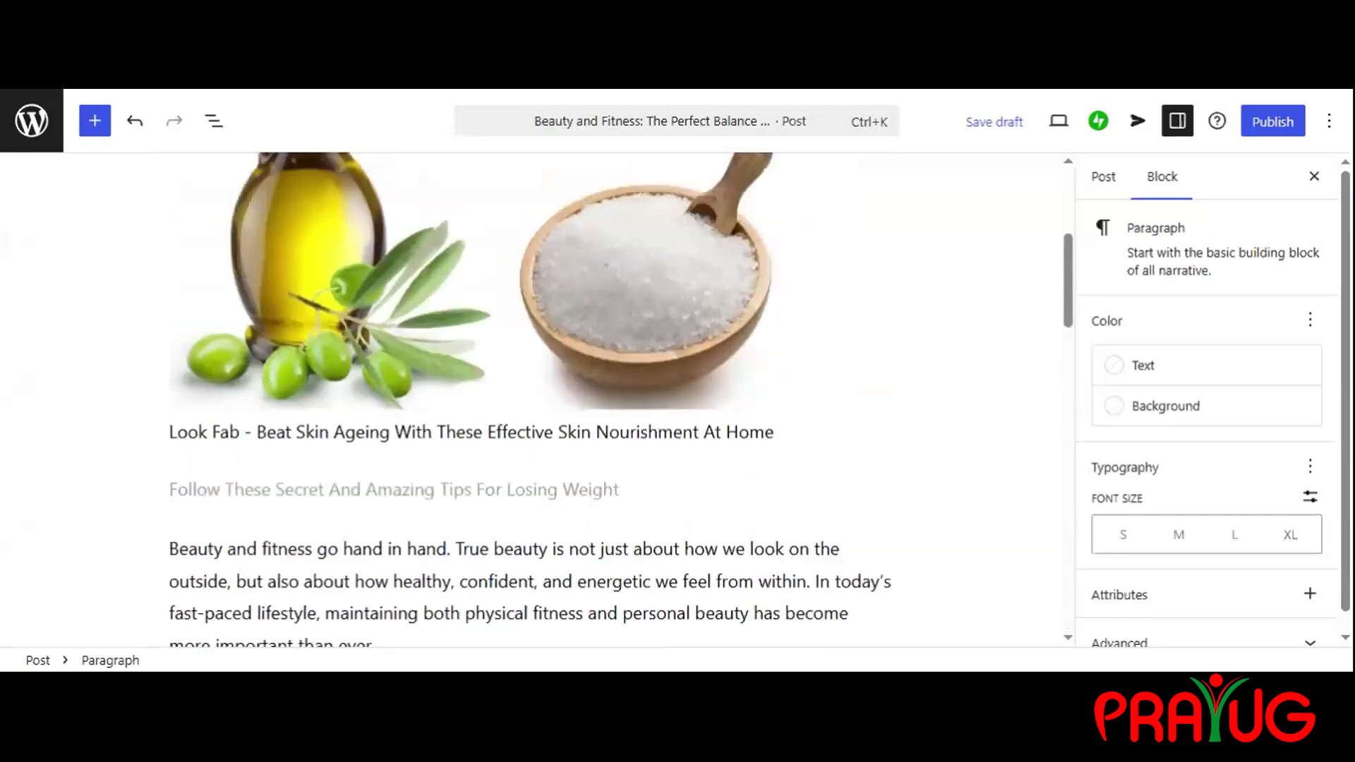
pyautogui.scroll(-5, 536, 399)
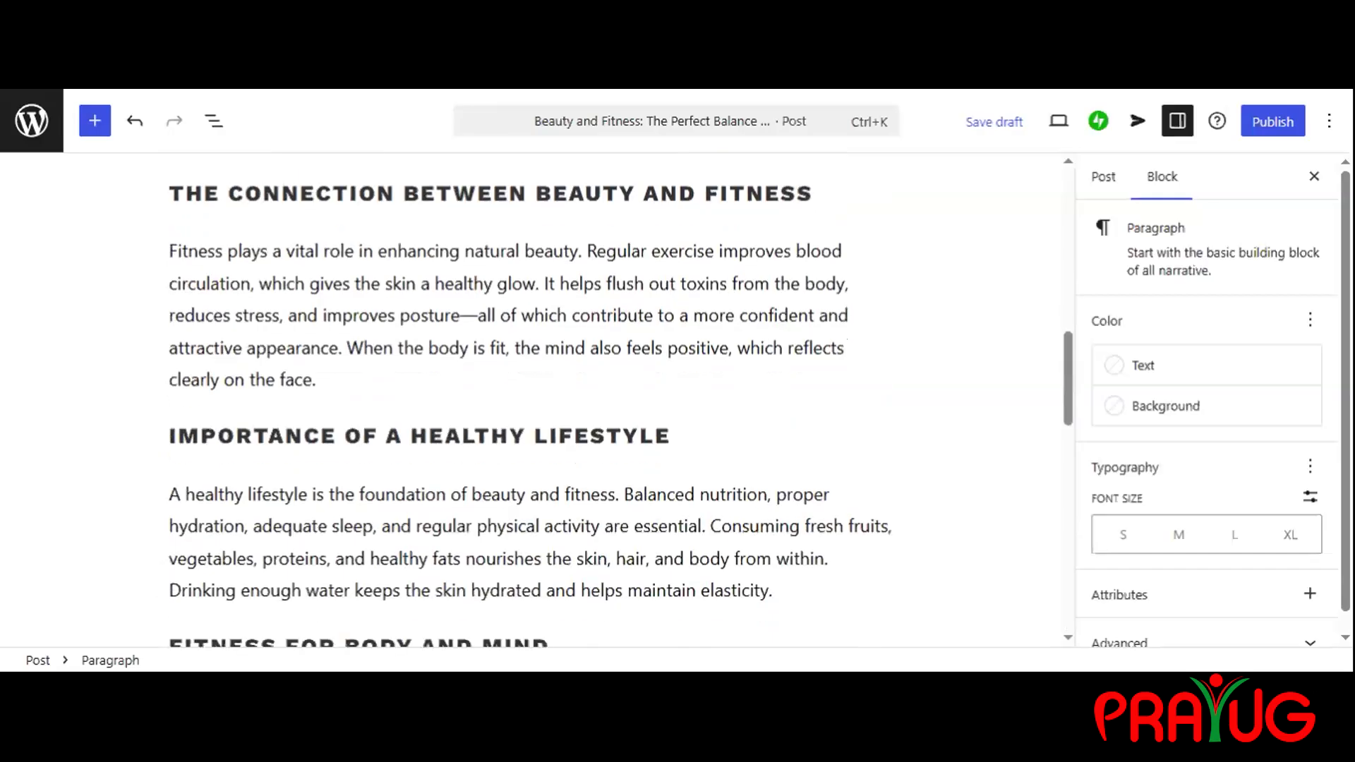
pyautogui.scroll(-9, 529, 395)
pyautogui.scroll(6, 529, 395)
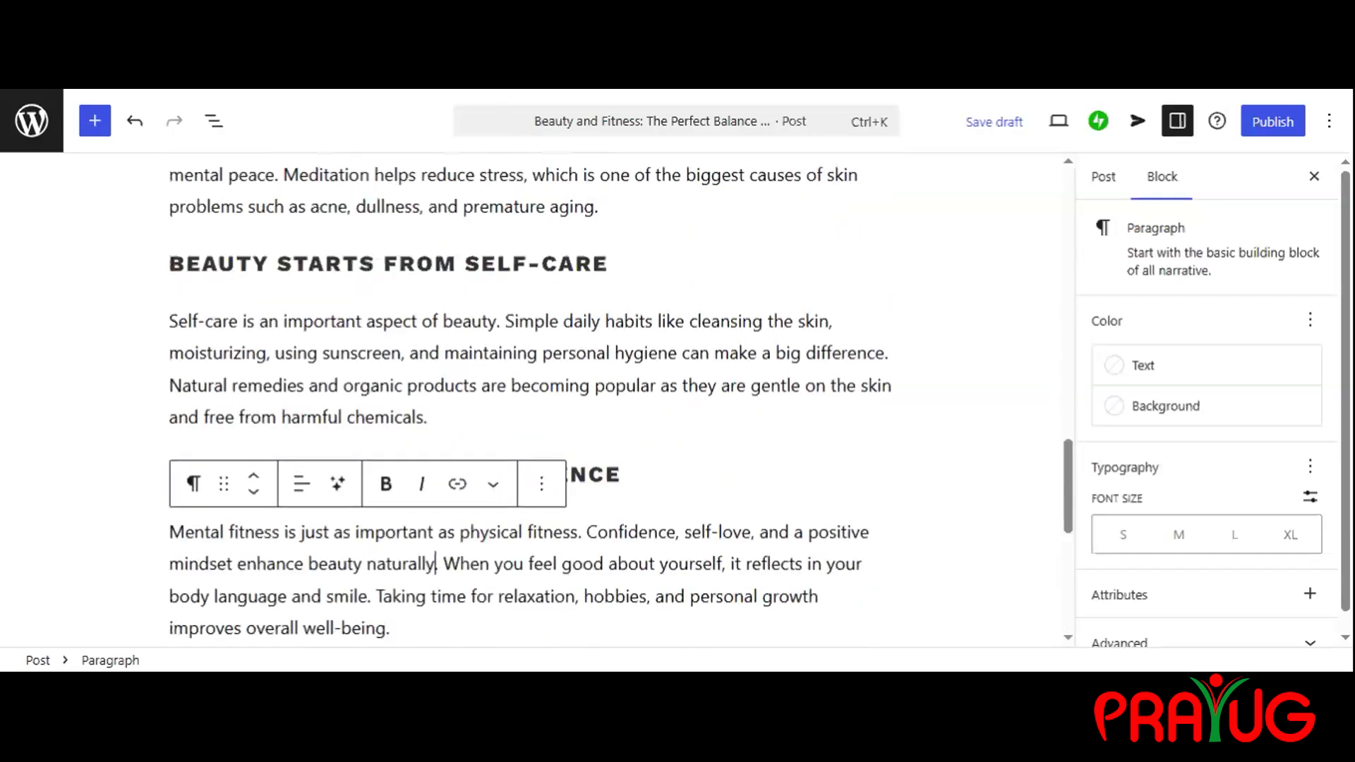
pyautogui.scroll(10, 529, 399)
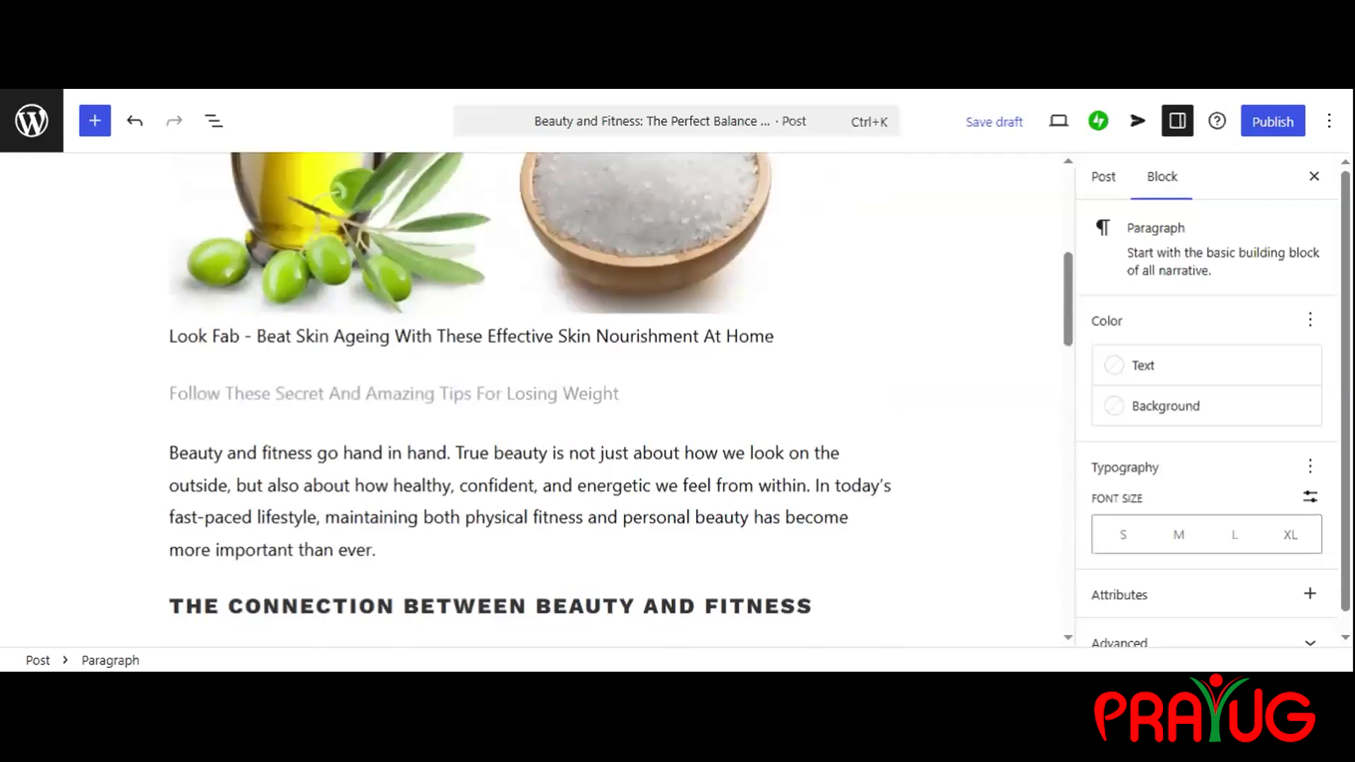
pyautogui.scroll(-4, 536, 399)
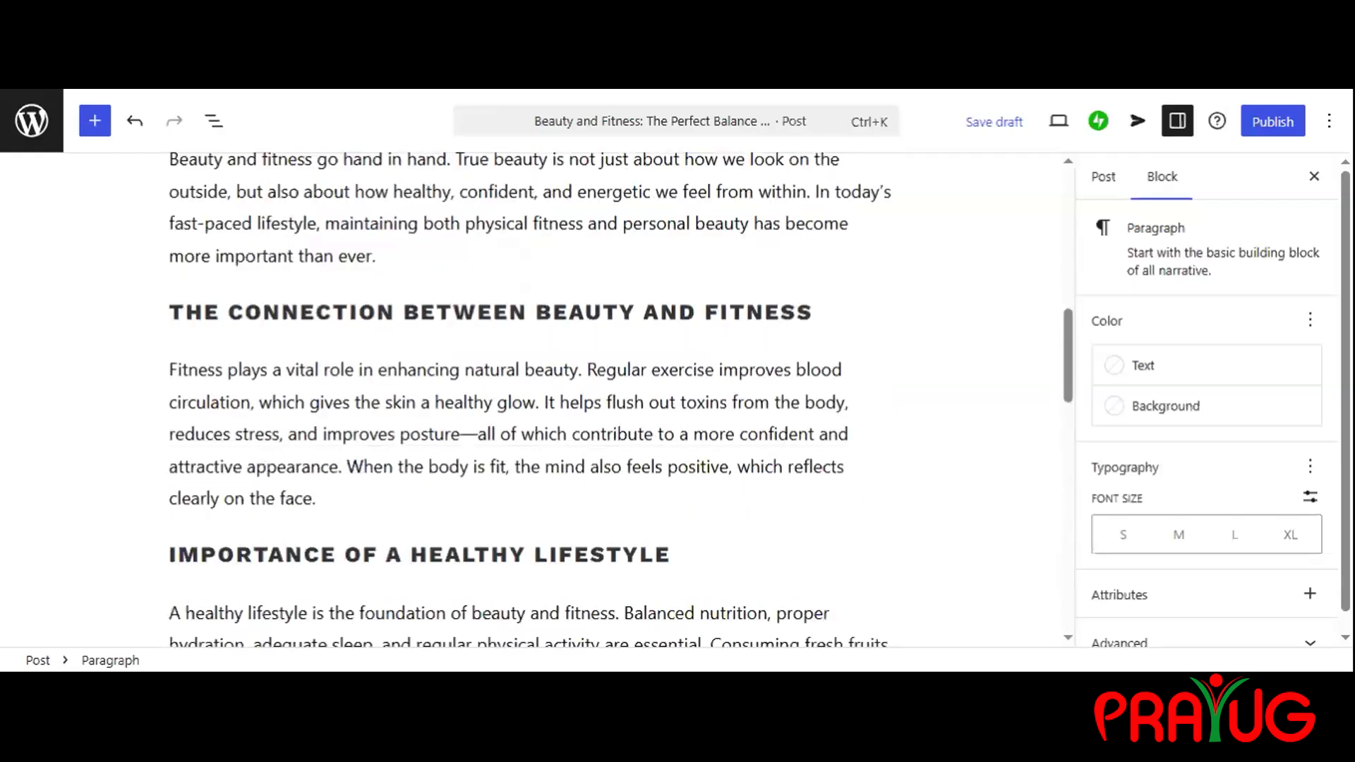
pyautogui.scroll(-1, 536, 399)
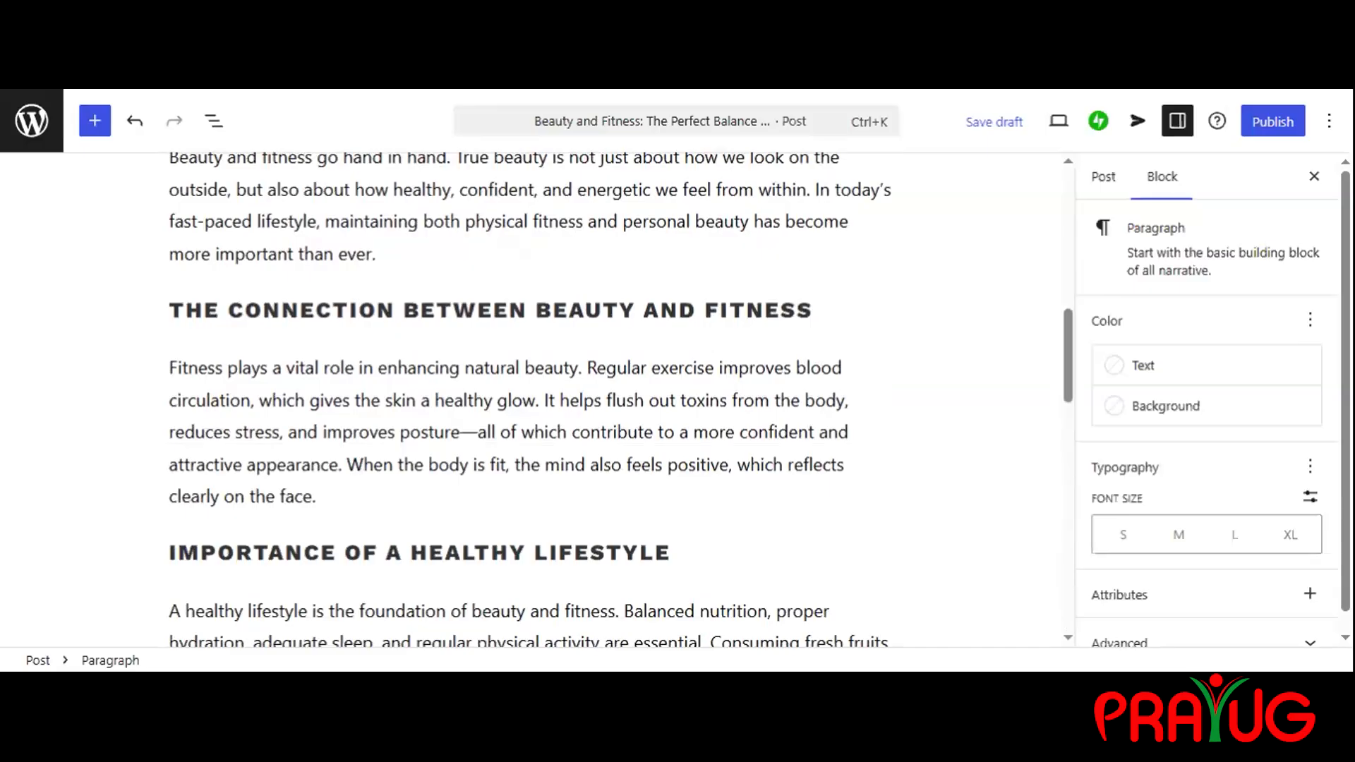
# Copy the heading "The Connection Between Beauty and Fitness" into a new paragraph directly below the post title
pyautogui.tripleClick(353, 311)
pyautogui.scroll(5, 494, 395)
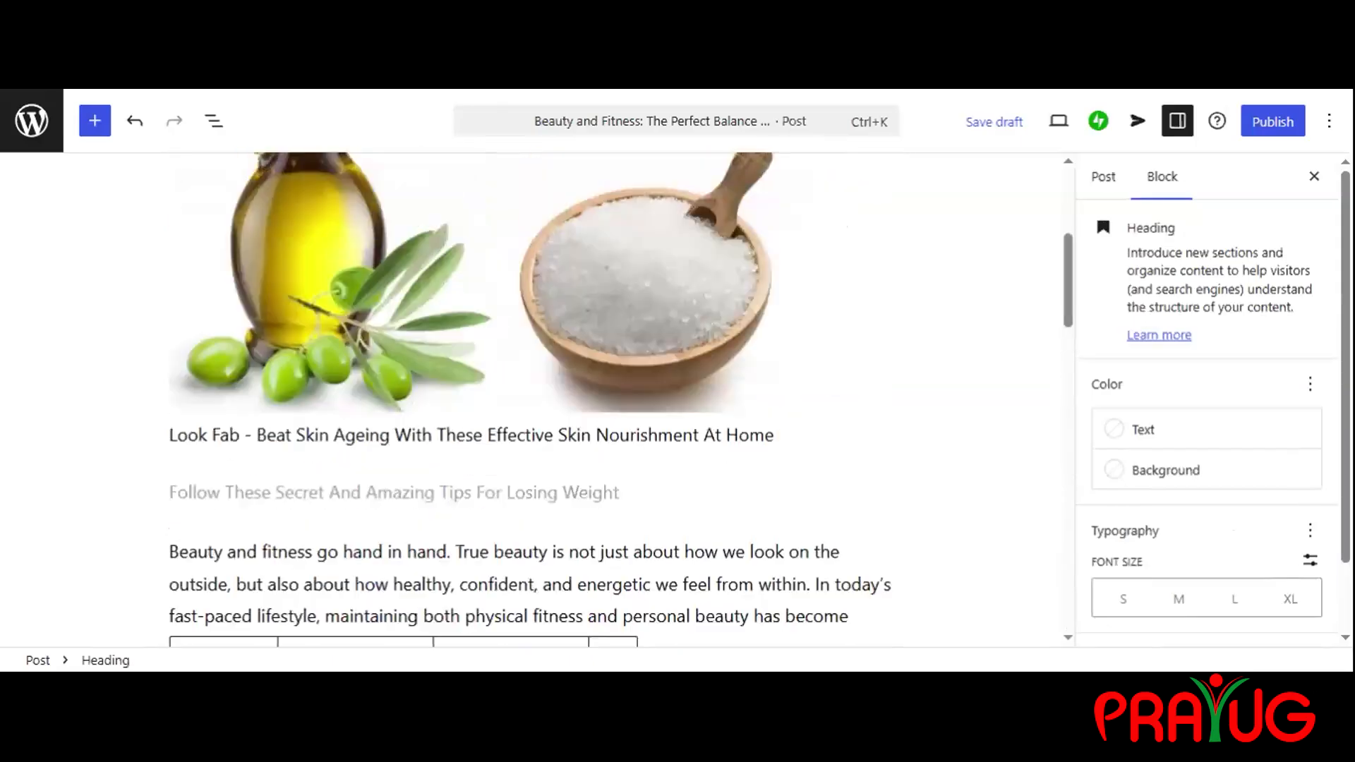
pyautogui.scroll(-2, 494, 396)
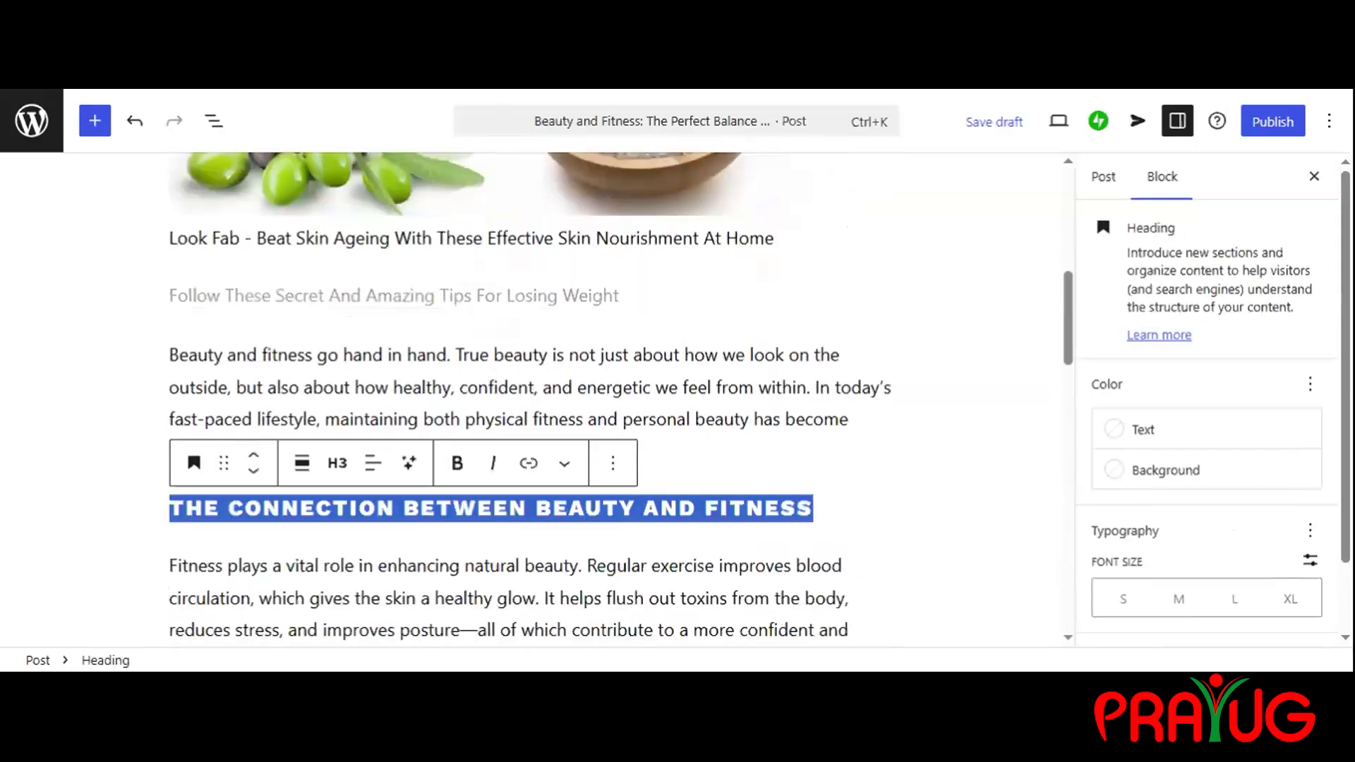
pyautogui.scroll(8, 771, 305)
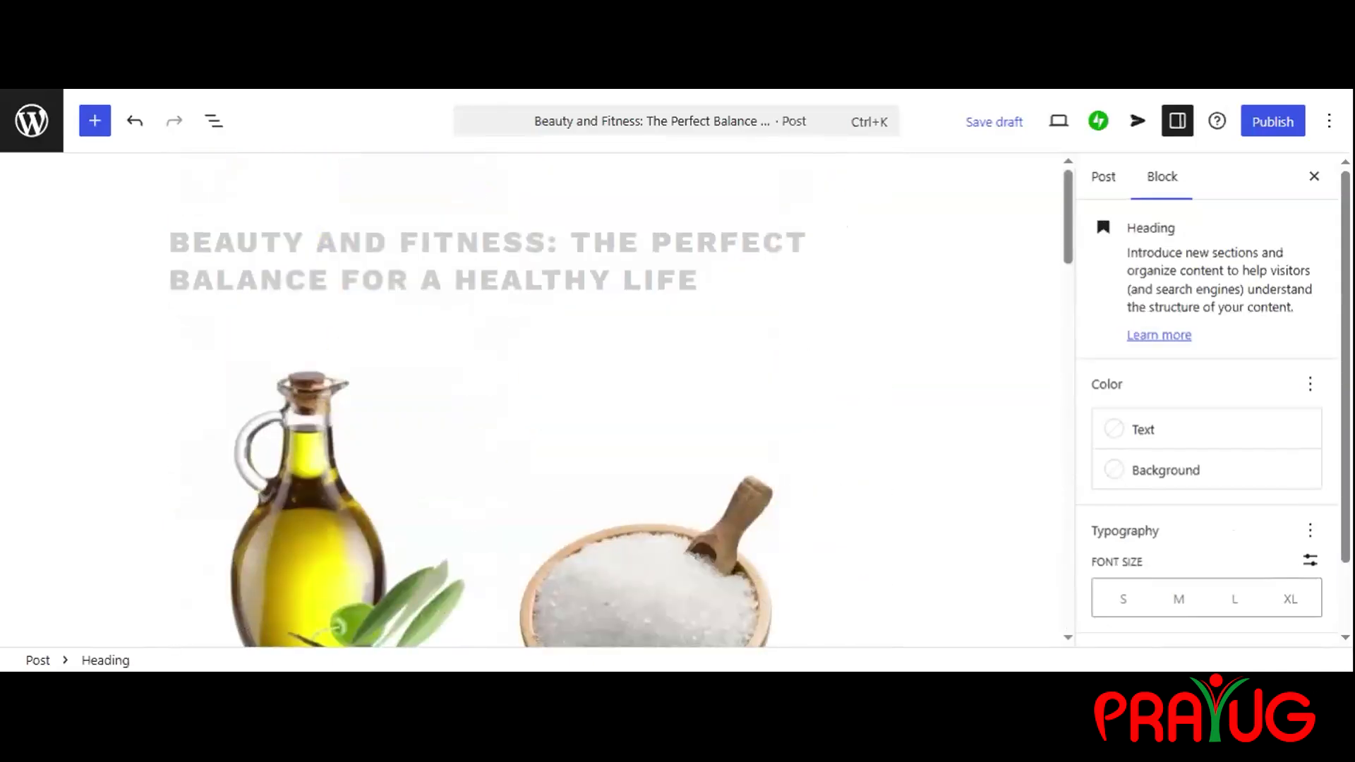
pyautogui.click(699, 280)
pyautogui.press('Return')
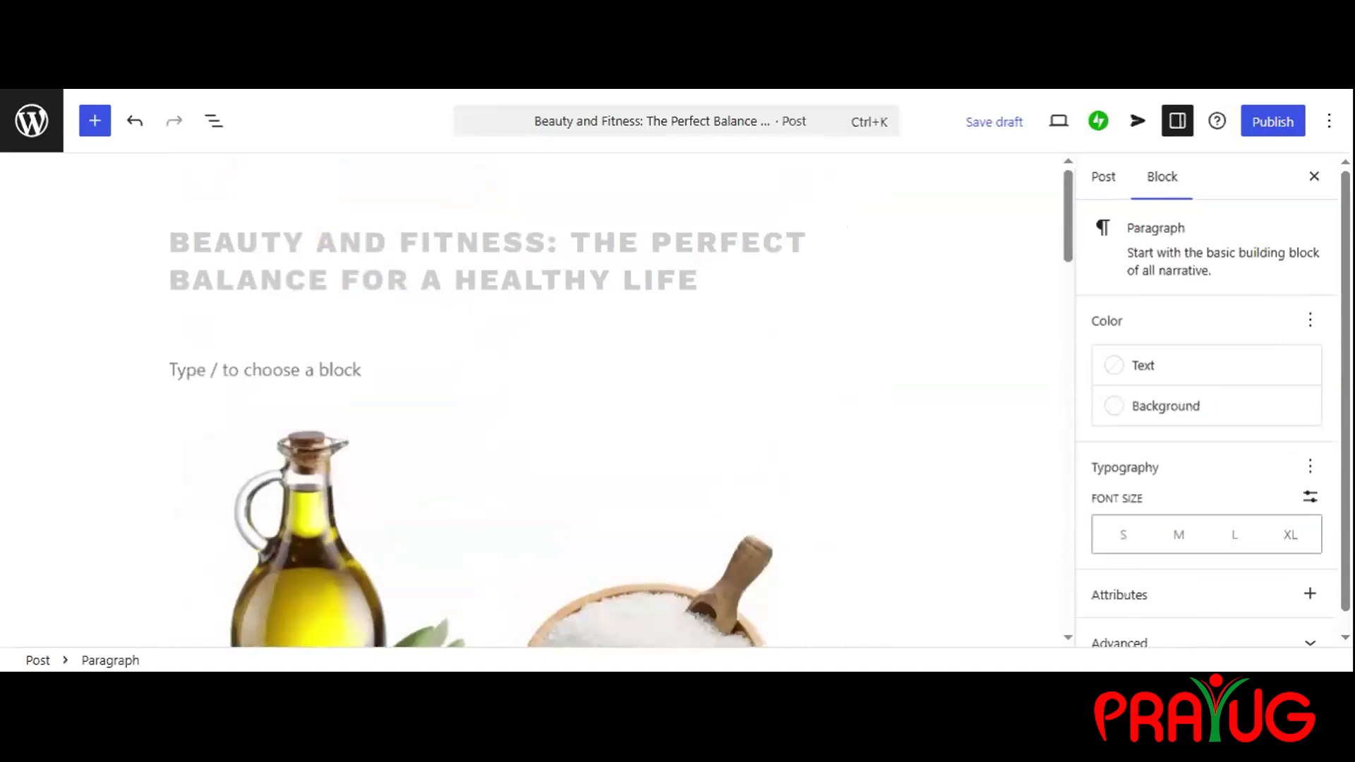
pyautogui.write('The Connection Between Beauty and Fitness')
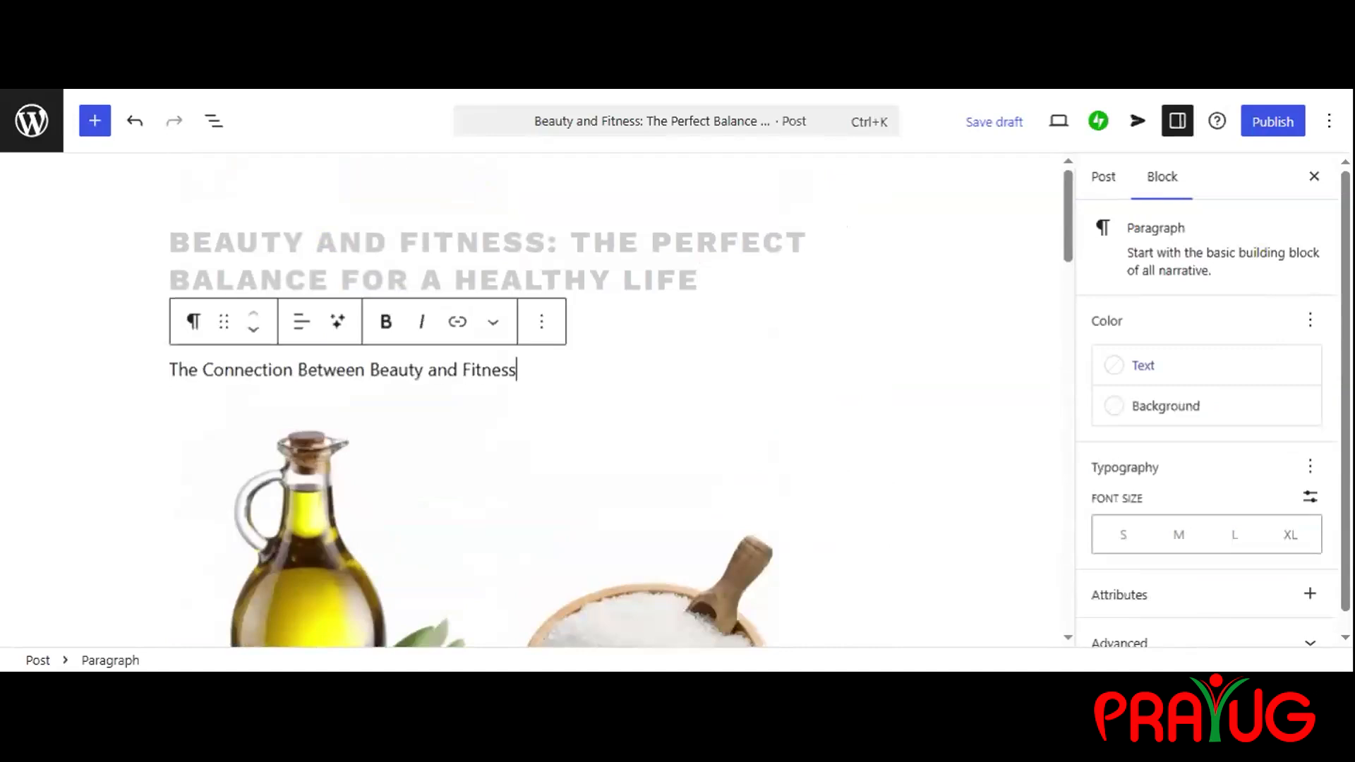
pyautogui.press('Return')
# Copy the heading "Importance of a Healthy Lifestyle" into a new paragraph below the first entry of the heading list
pyautogui.scroll(-5, 460, 264)
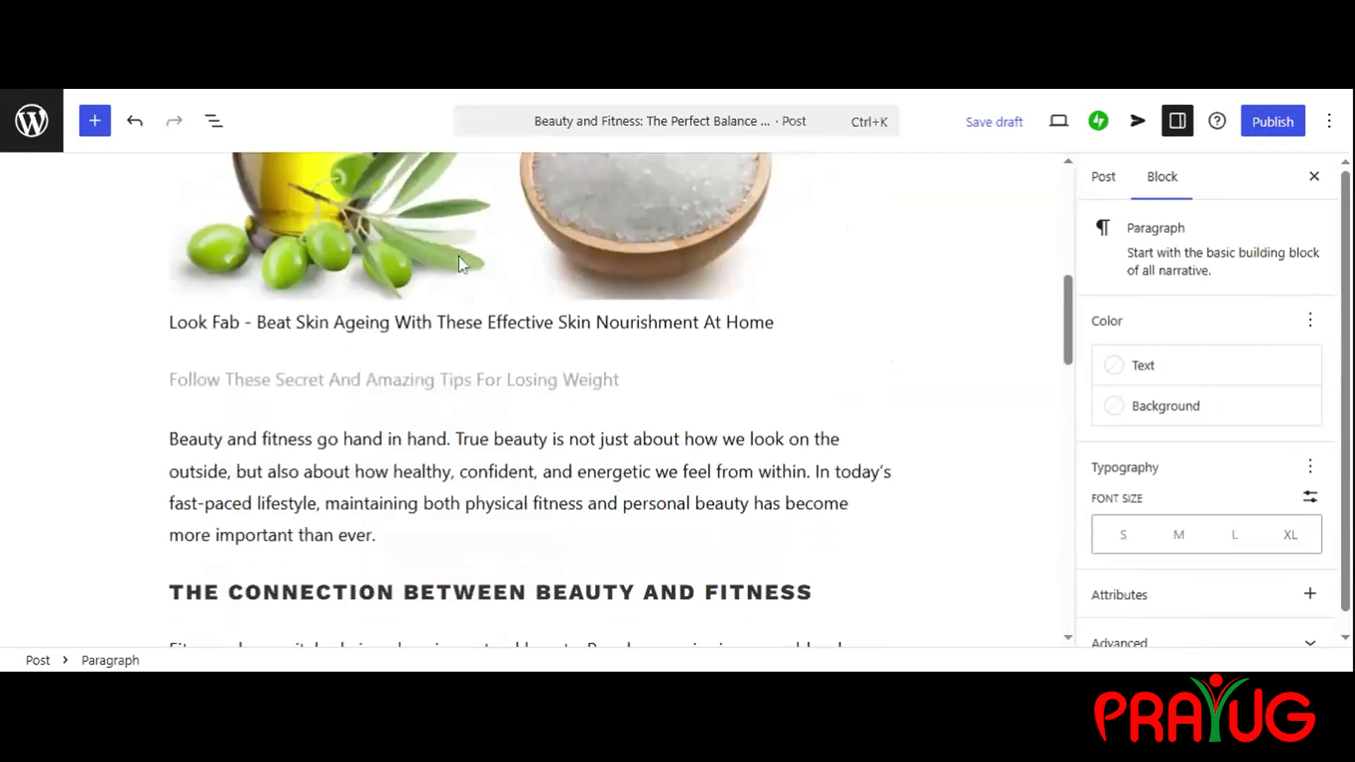
pyautogui.scroll(-5, 459, 263)
pyautogui.tripleClick(469, 454)
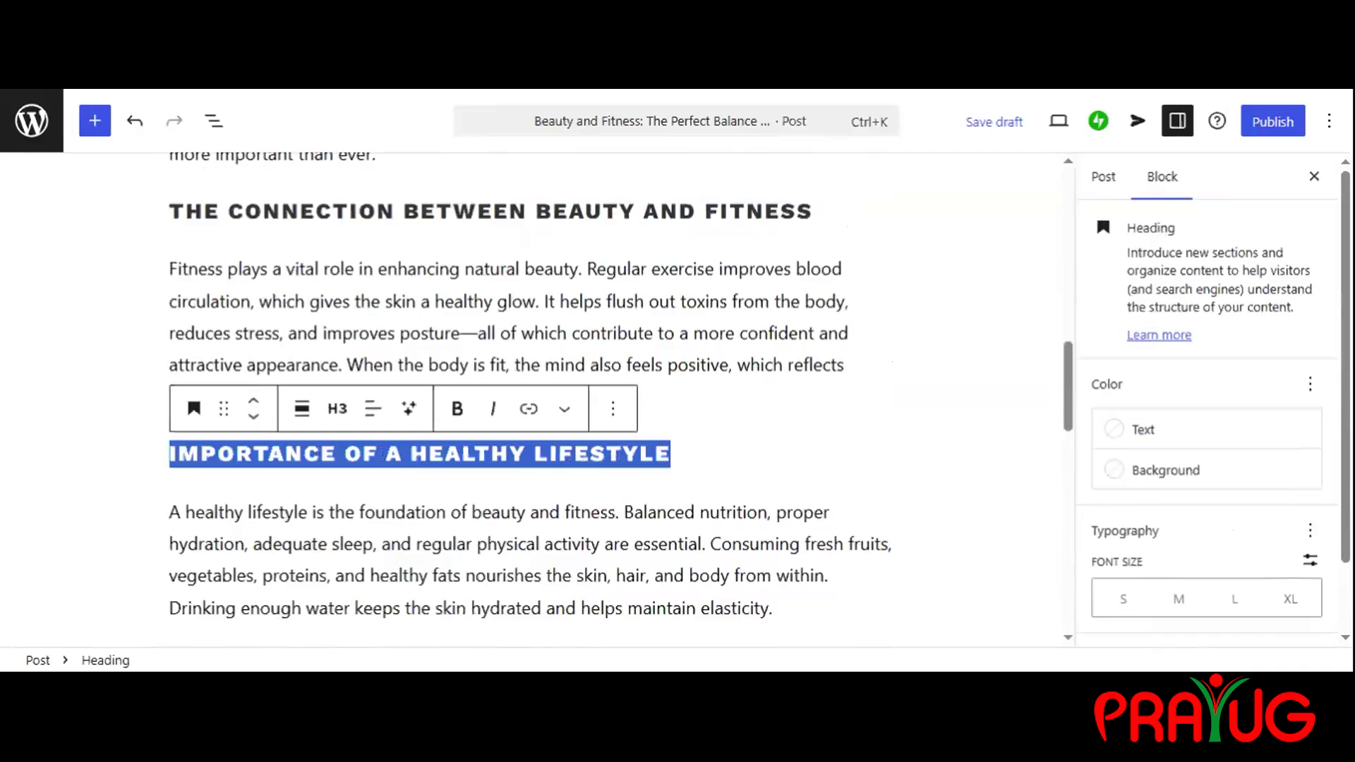
pyautogui.scroll(10, 536, 395)
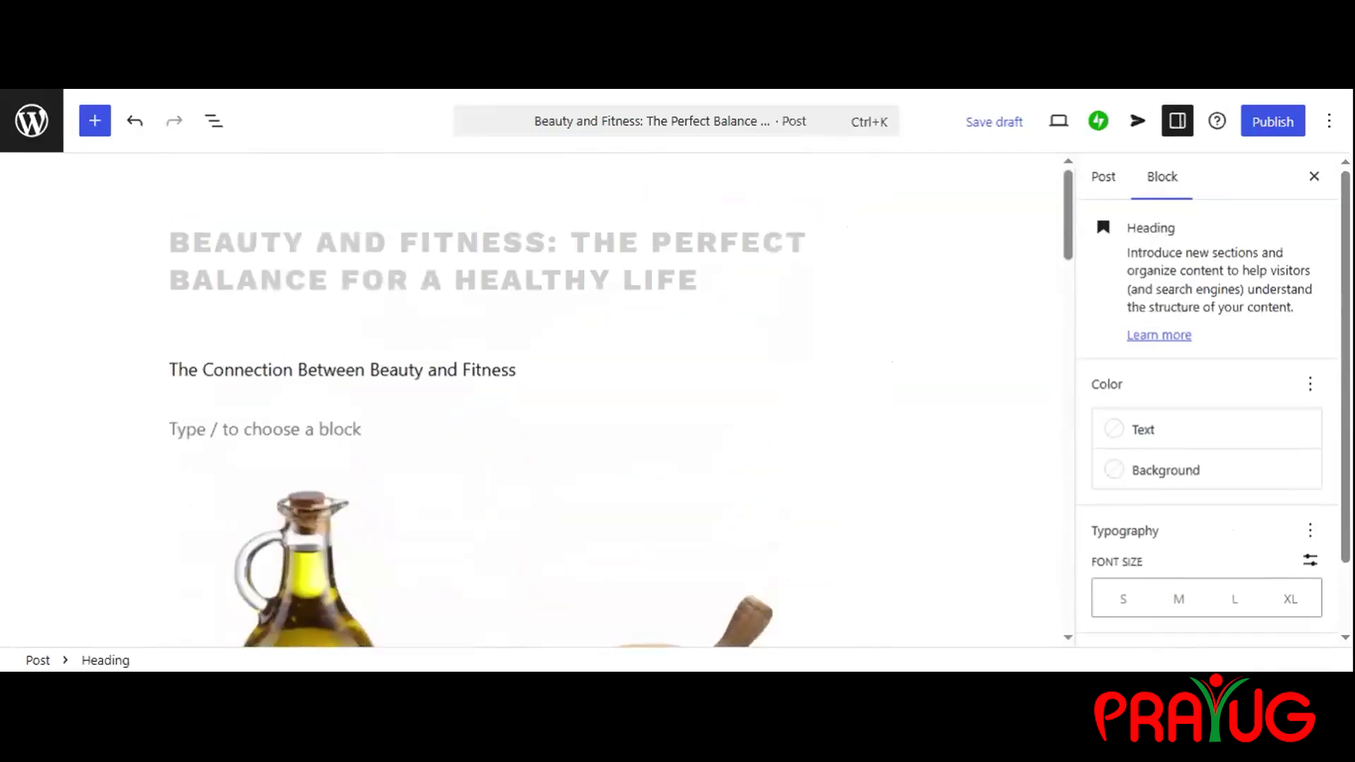
pyautogui.click(265, 429)
pyautogui.write('Importance of a Healthy Lifestyle')
# Copy the heading "Fitness for Body and Mind" into a new paragraph below "Importance of a Healthy Lifestyle" in the heading list
pyautogui.scroll(-10, 536, 396)
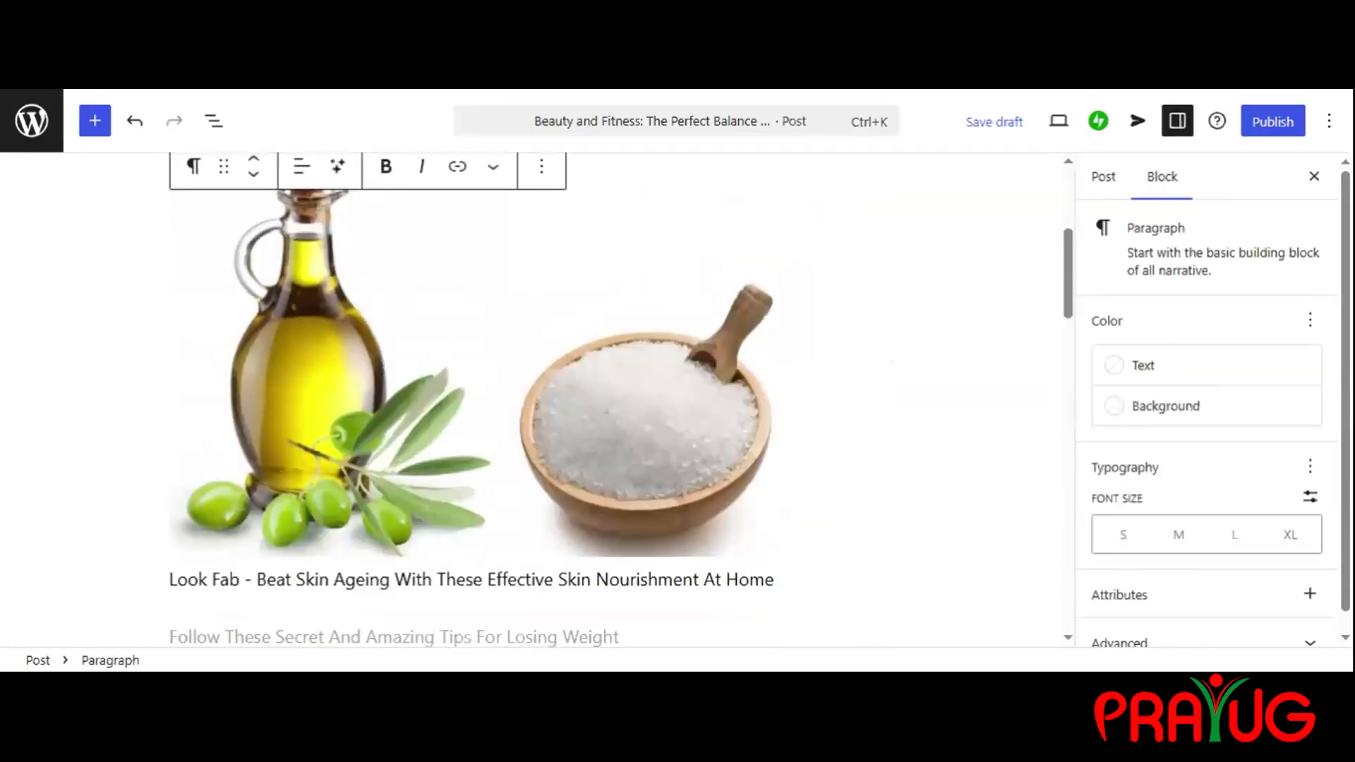
pyautogui.scroll(-5, 311, 369)
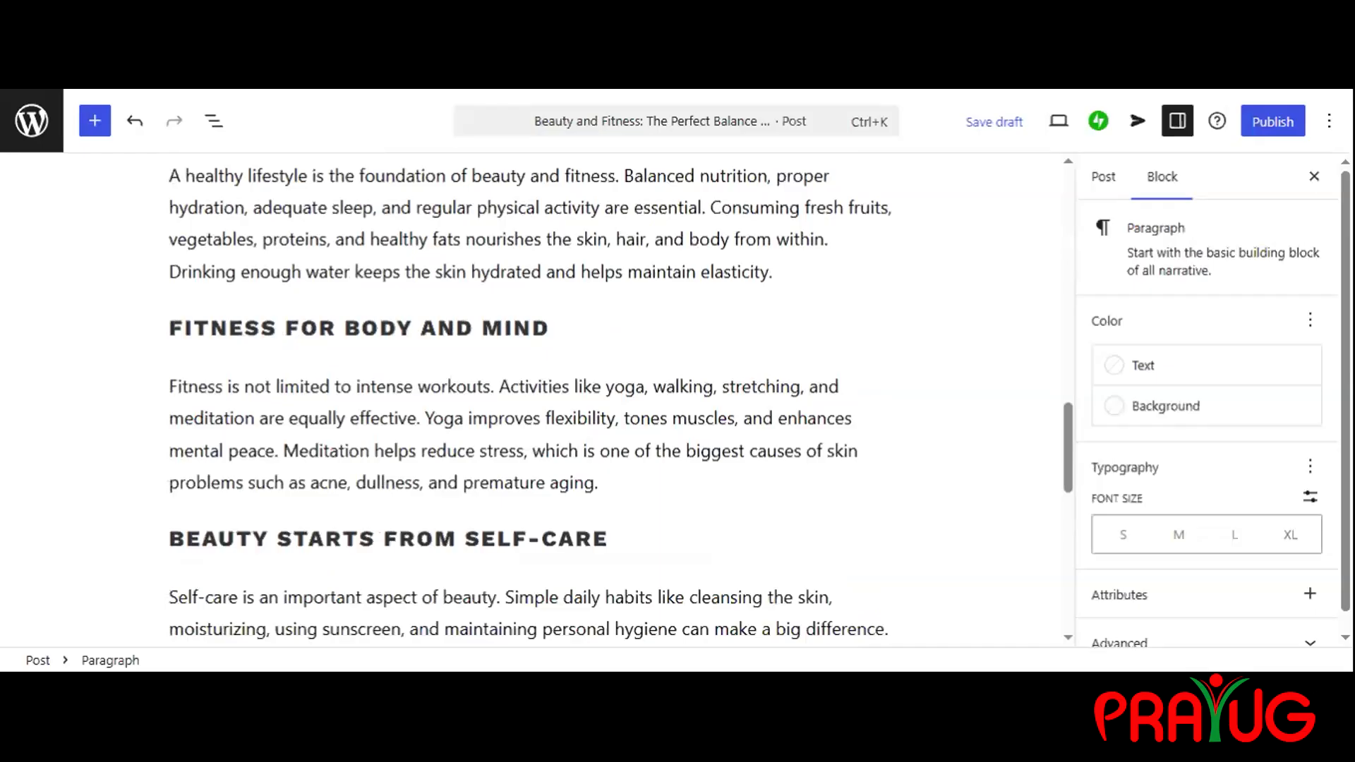
pyautogui.tripleClick(314, 332)
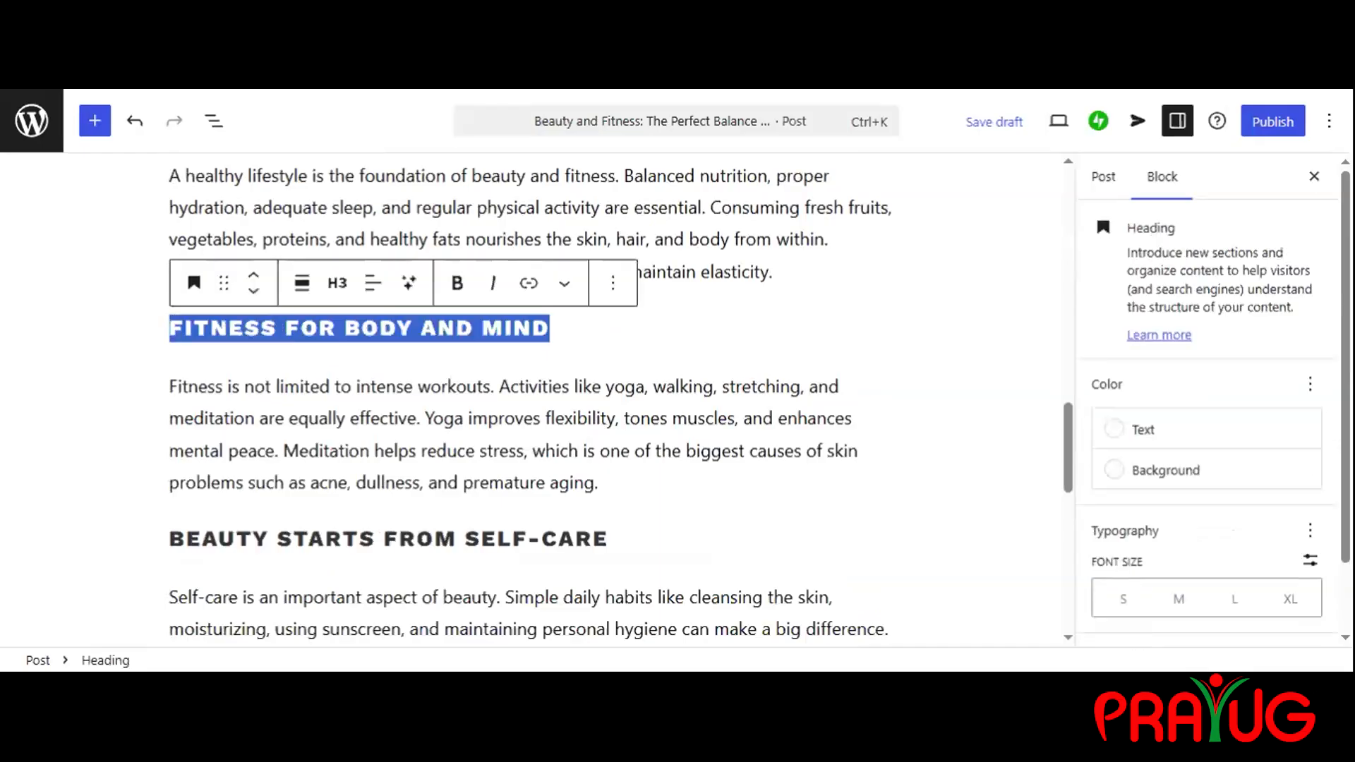
pyautogui.scroll(15, 402, 410)
pyautogui.click(423, 428)
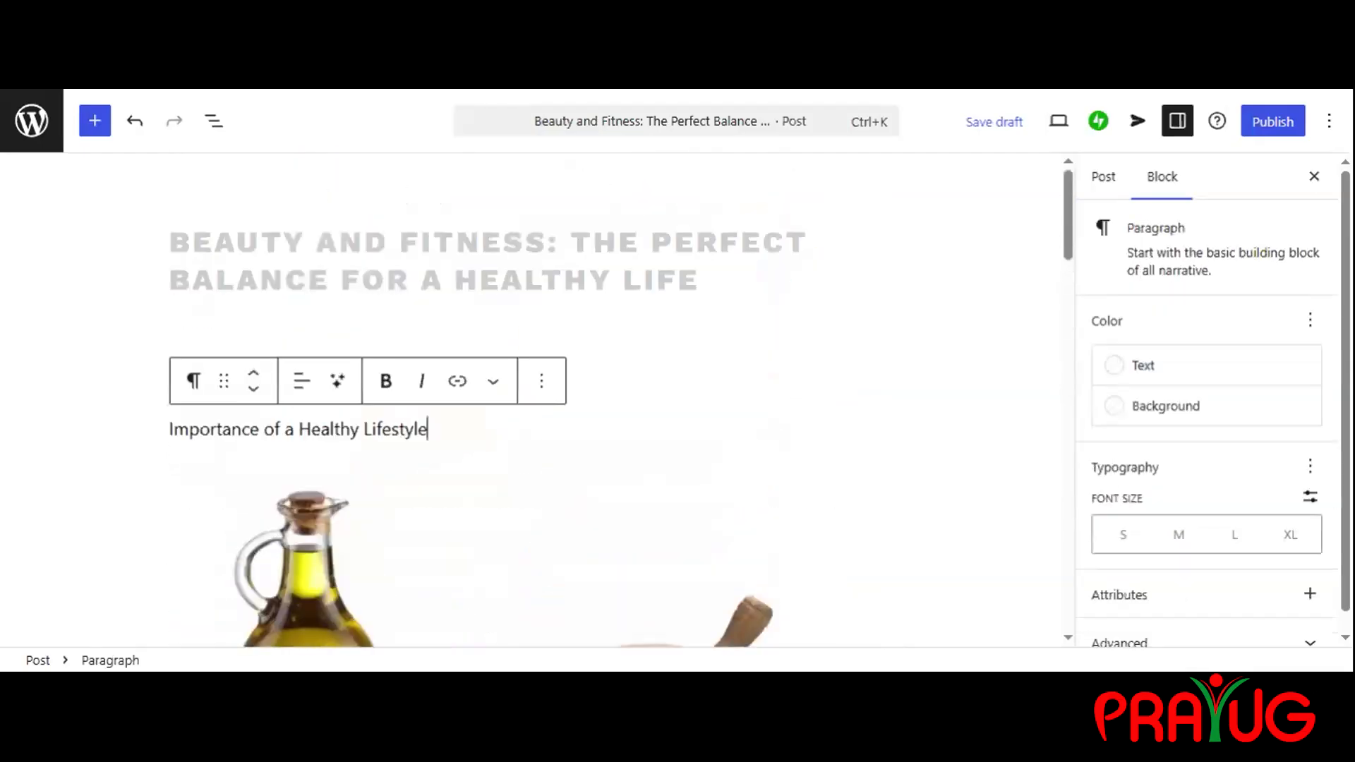
pyautogui.press('Return')
pyautogui.write('Fitness for Body and Mind')
# Copy the heading "Beauty Starts from Self-Care" into a new paragraph below "Fitness for Body and Mind" in the heading list
pyautogui.scroll(-15, 360, 305)
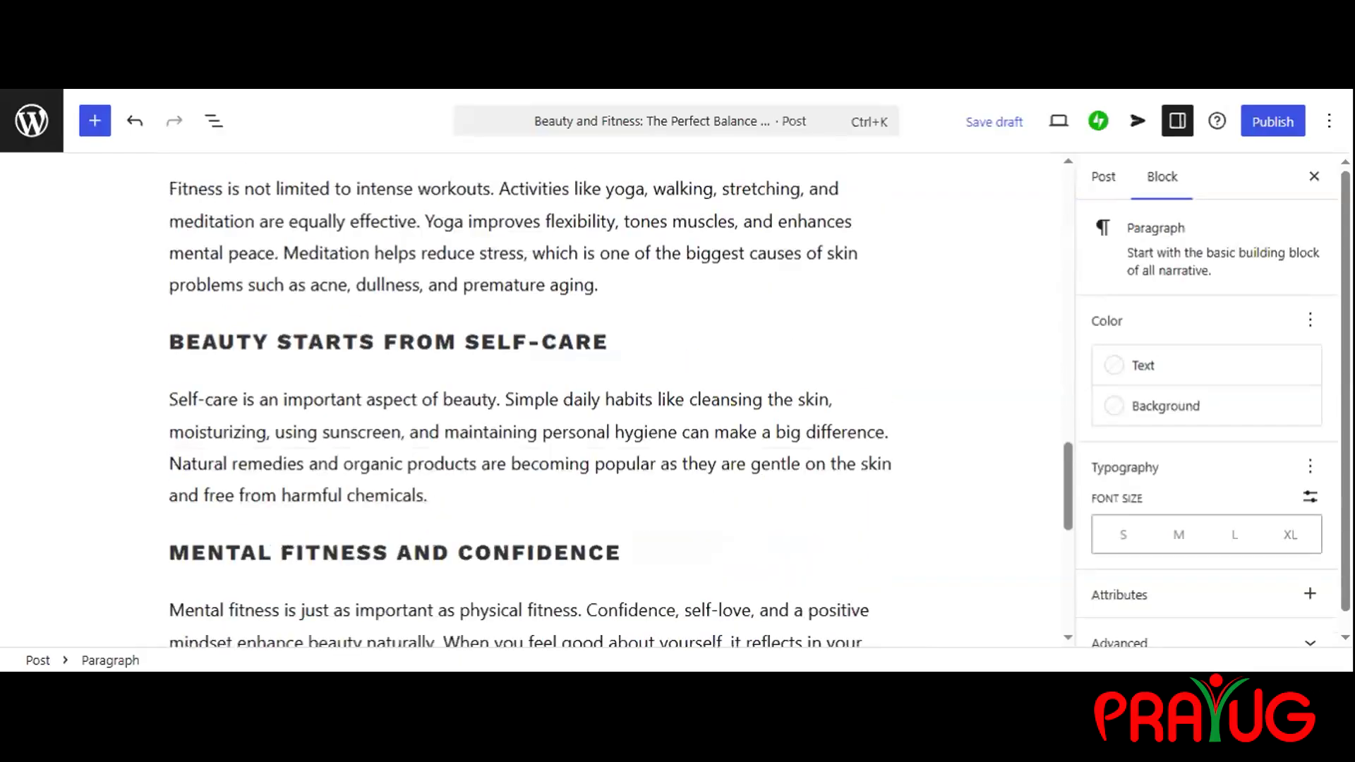
pyautogui.tripleClick(360, 341)
pyautogui.scroll(1, 537, 381)
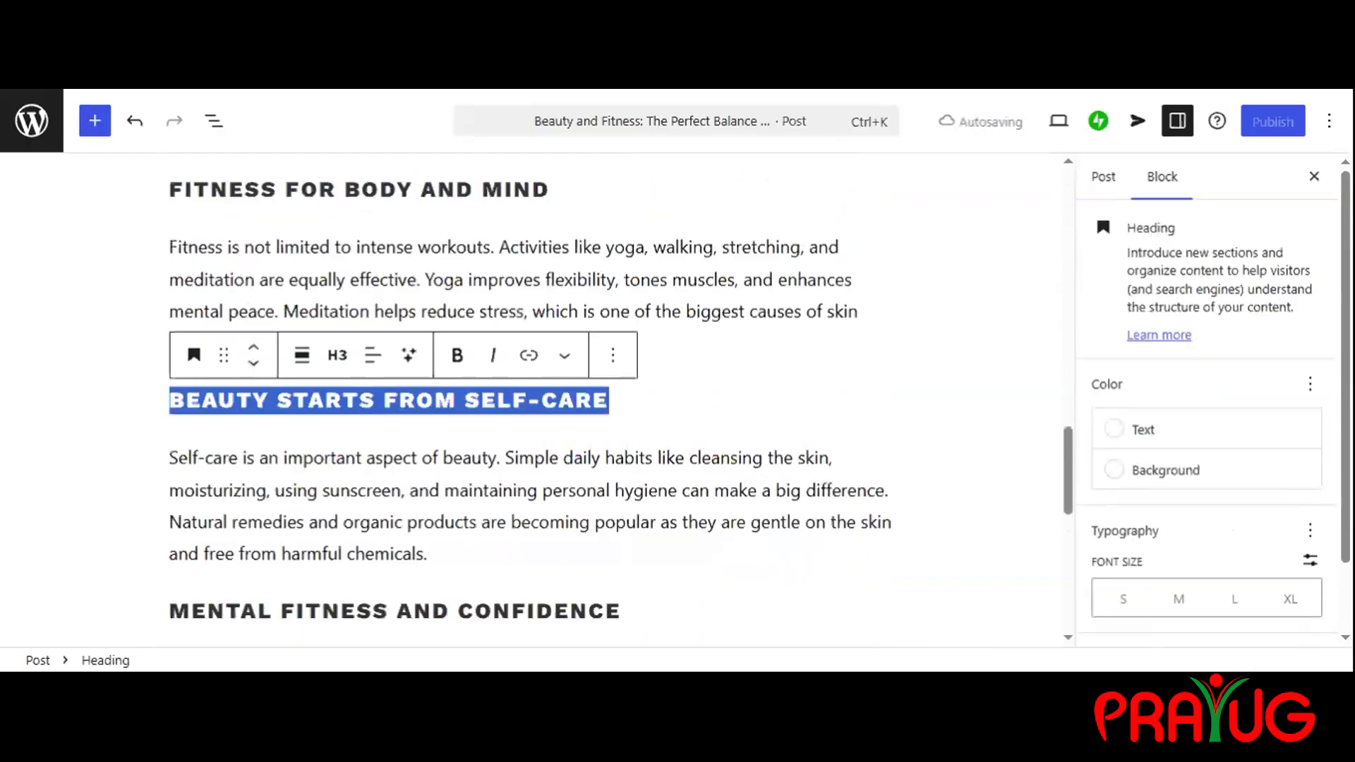
pyautogui.scroll(15, 442, 412)
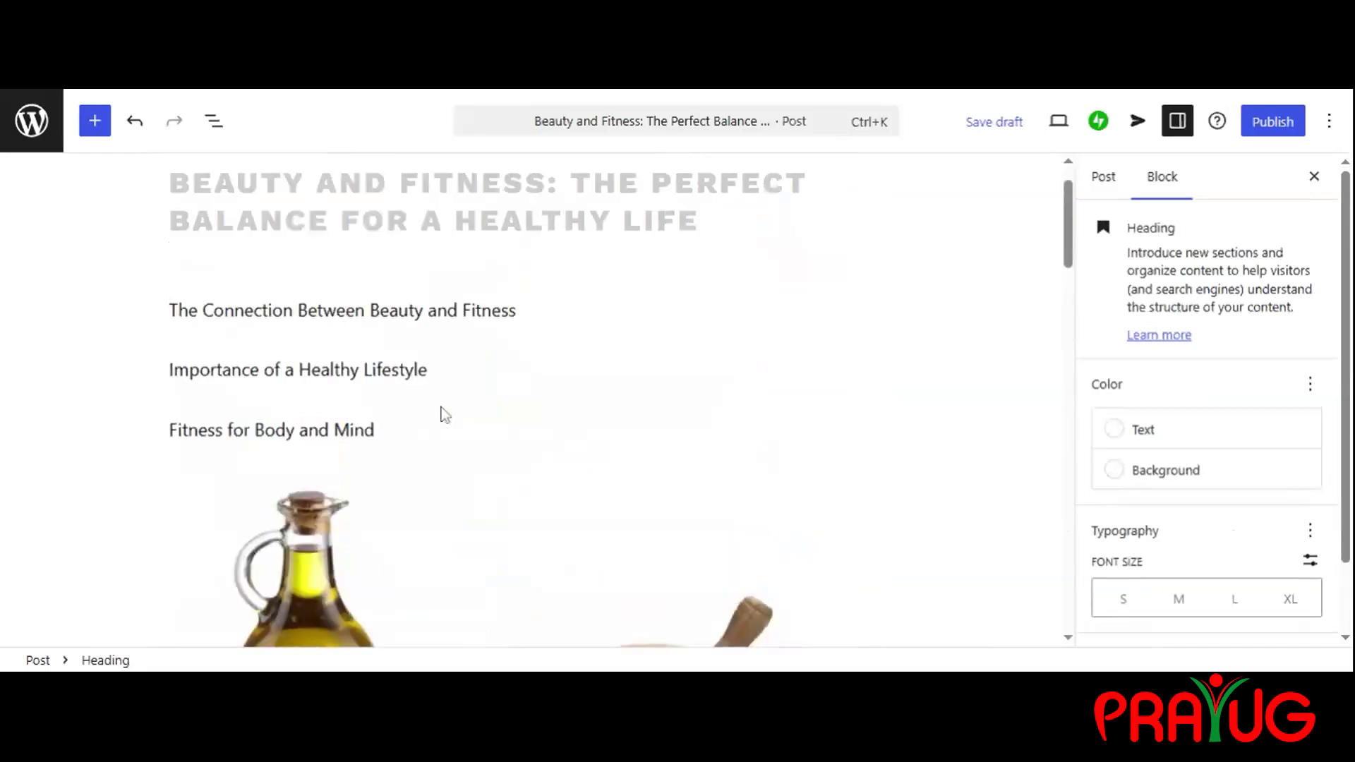
pyautogui.click(431, 448)
pyautogui.press('Return')
pyautogui.write('Beauty Starts from Self-Care')
# Copy the heading "Conclusion" into a new paragraph below "Beauty Starts from Self-Care" in the heading list
pyautogui.scroll(-20, 427, 462)
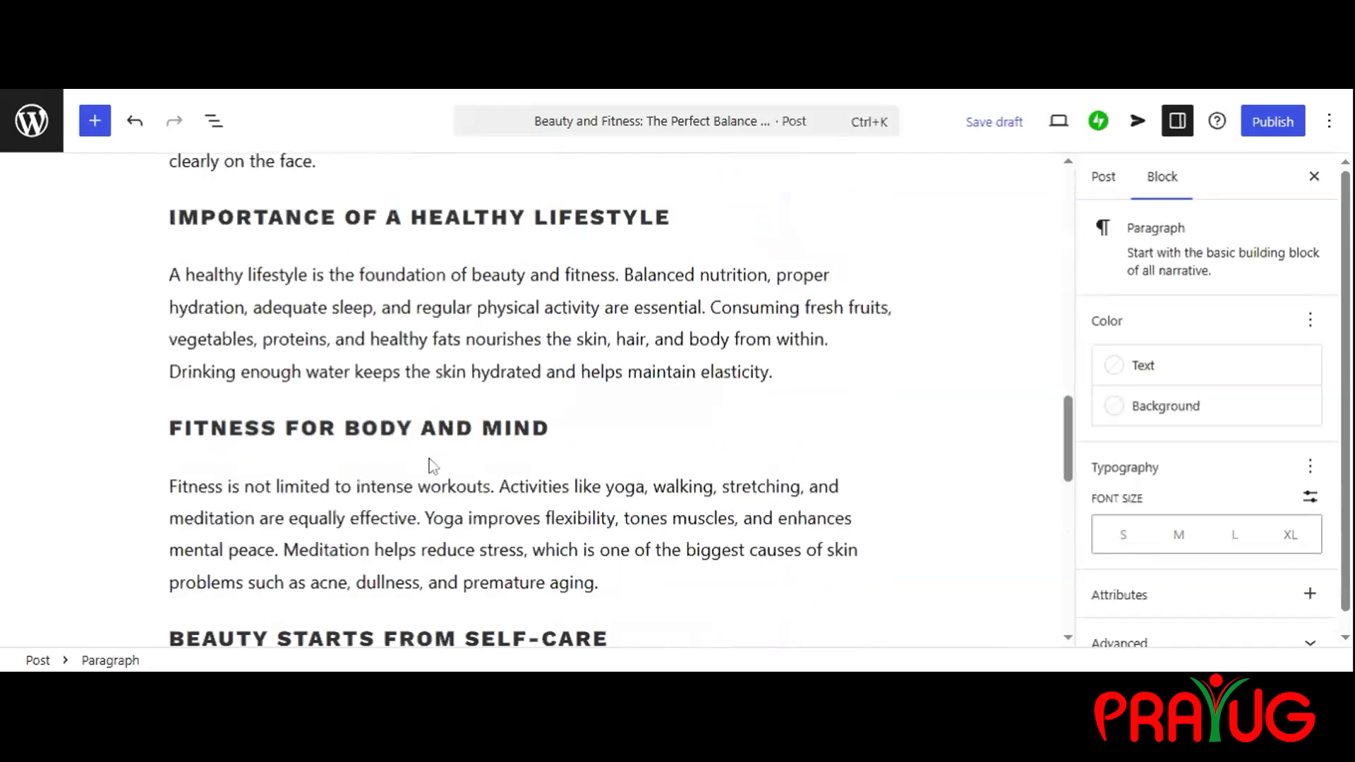
pyautogui.doubleClick(250, 368)
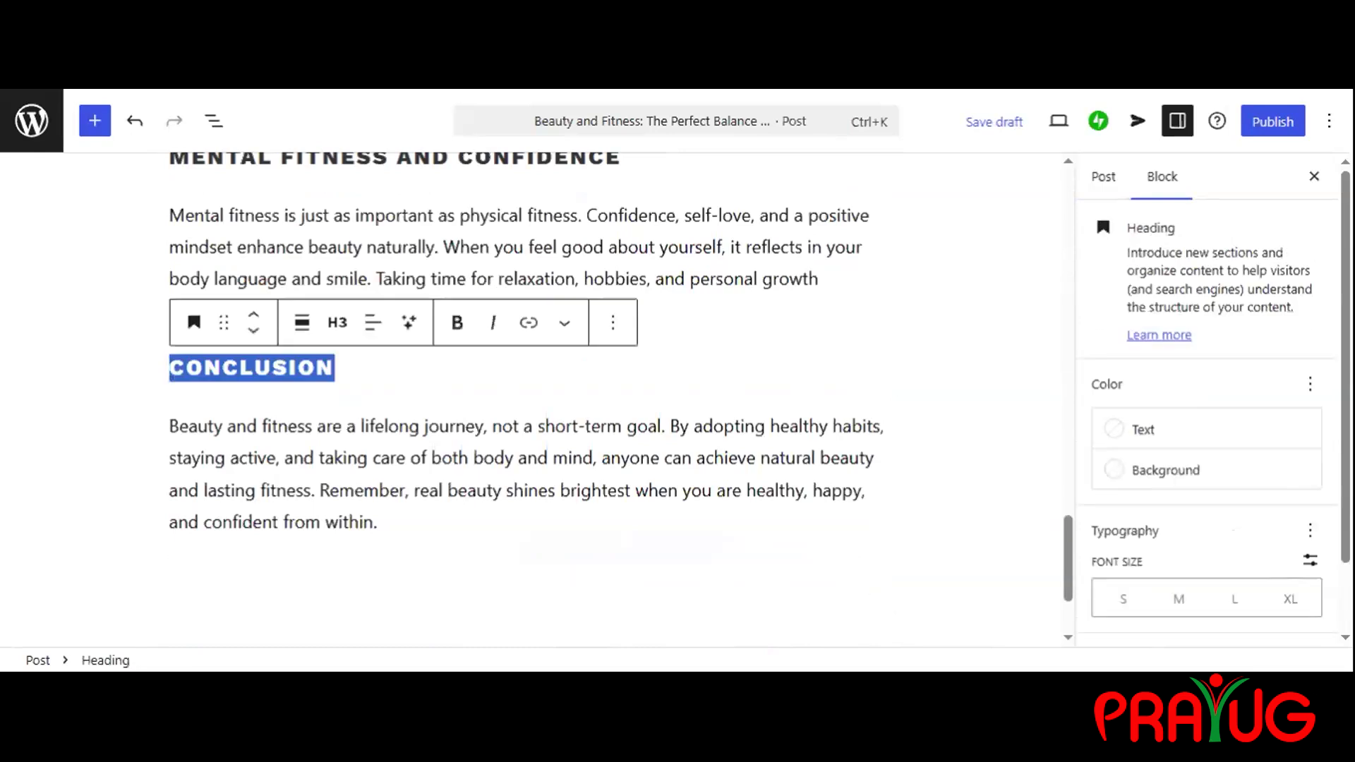
pyautogui.scroll(10, 529, 395)
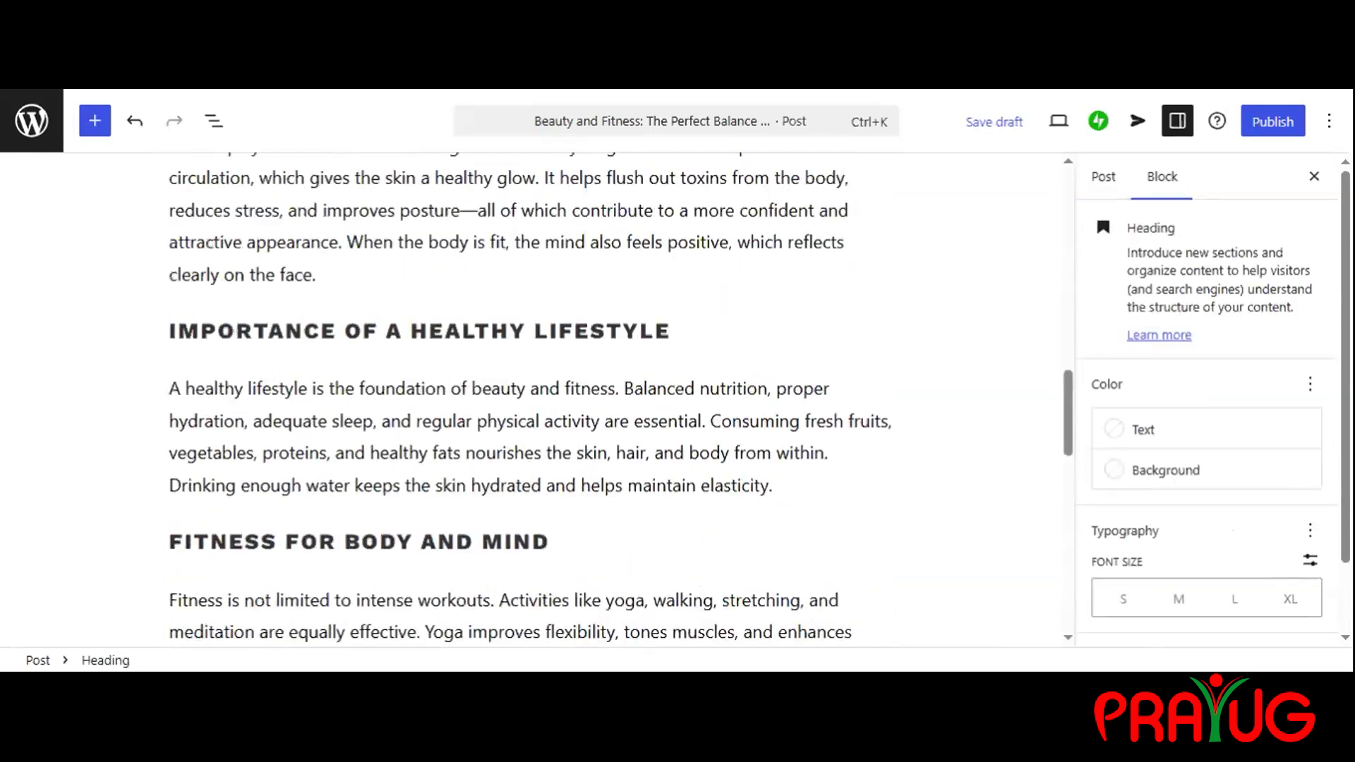
pyautogui.scroll(12, 402, 520)
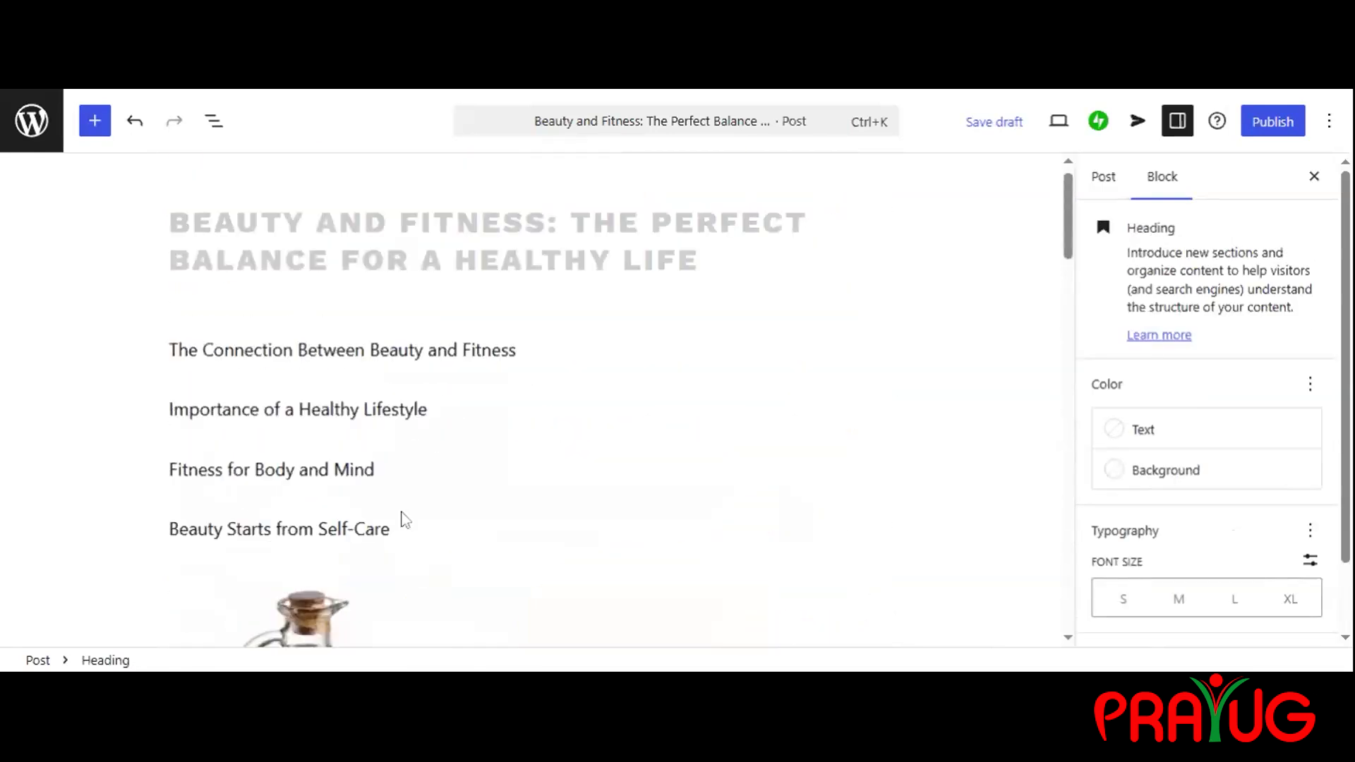
pyautogui.click(389, 529)
pyautogui.press('Return')
pyautogui.write('Conclusion')
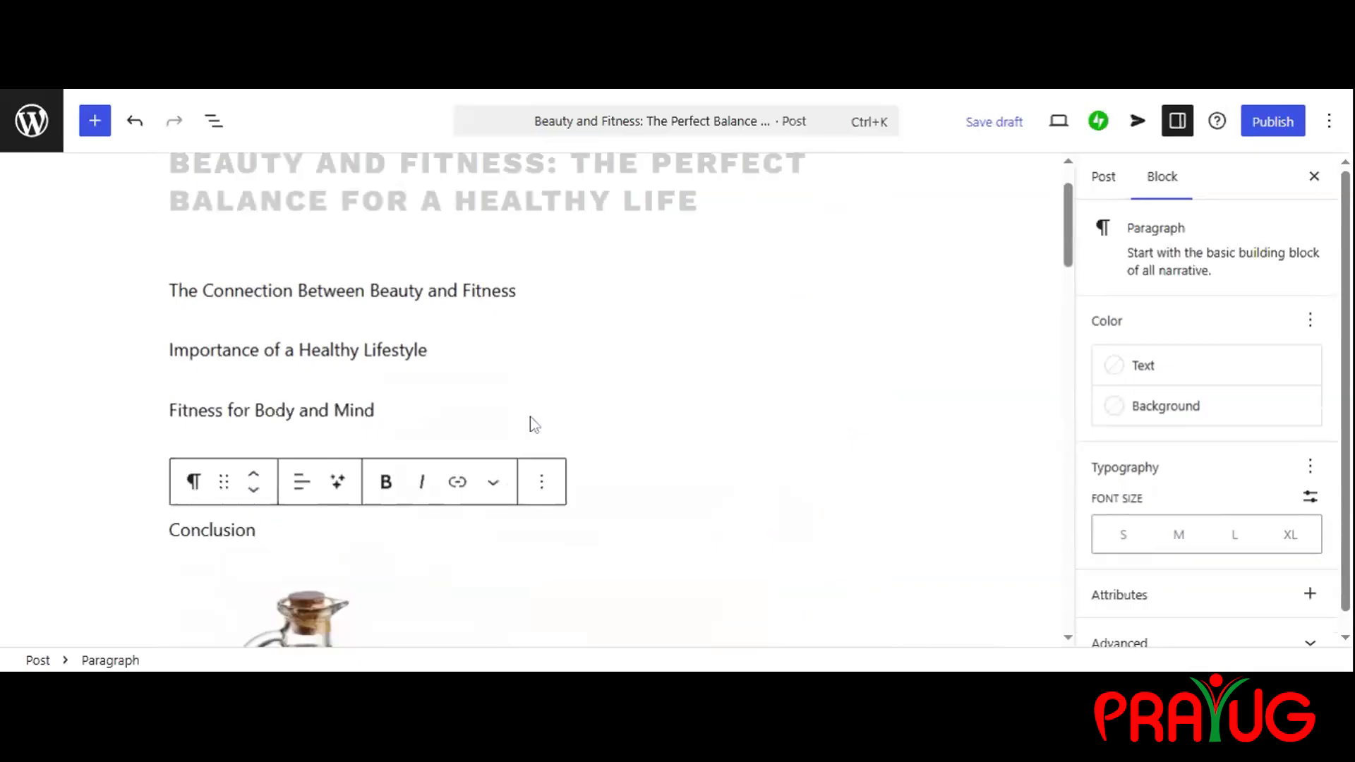
# Give the article heading "The Connection Between Beauty and Fitness" the HTML anchor "the-connection-between-beauty-and-fitness"
pyautogui.scroll(-12, 529, 408)
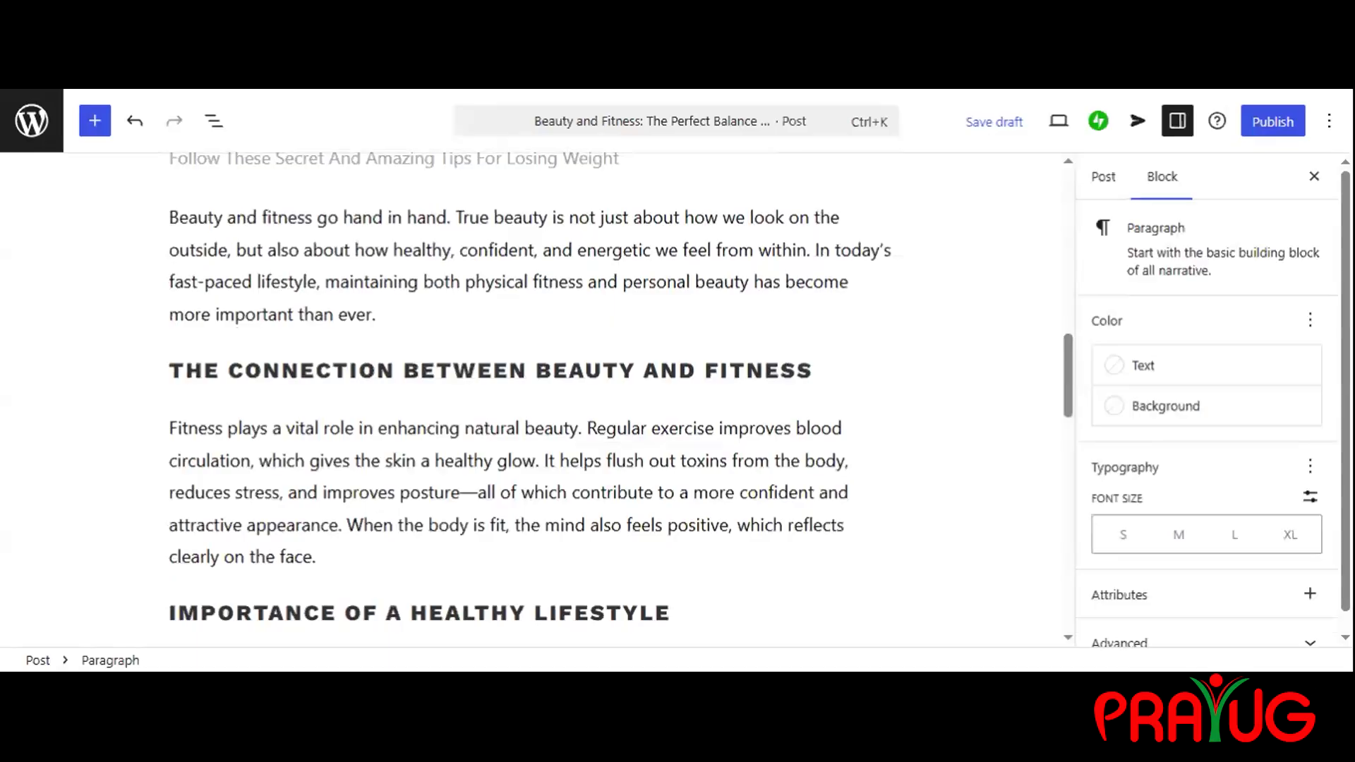
pyautogui.moveTo(813, 372); pyautogui.dragTo(171, 376)
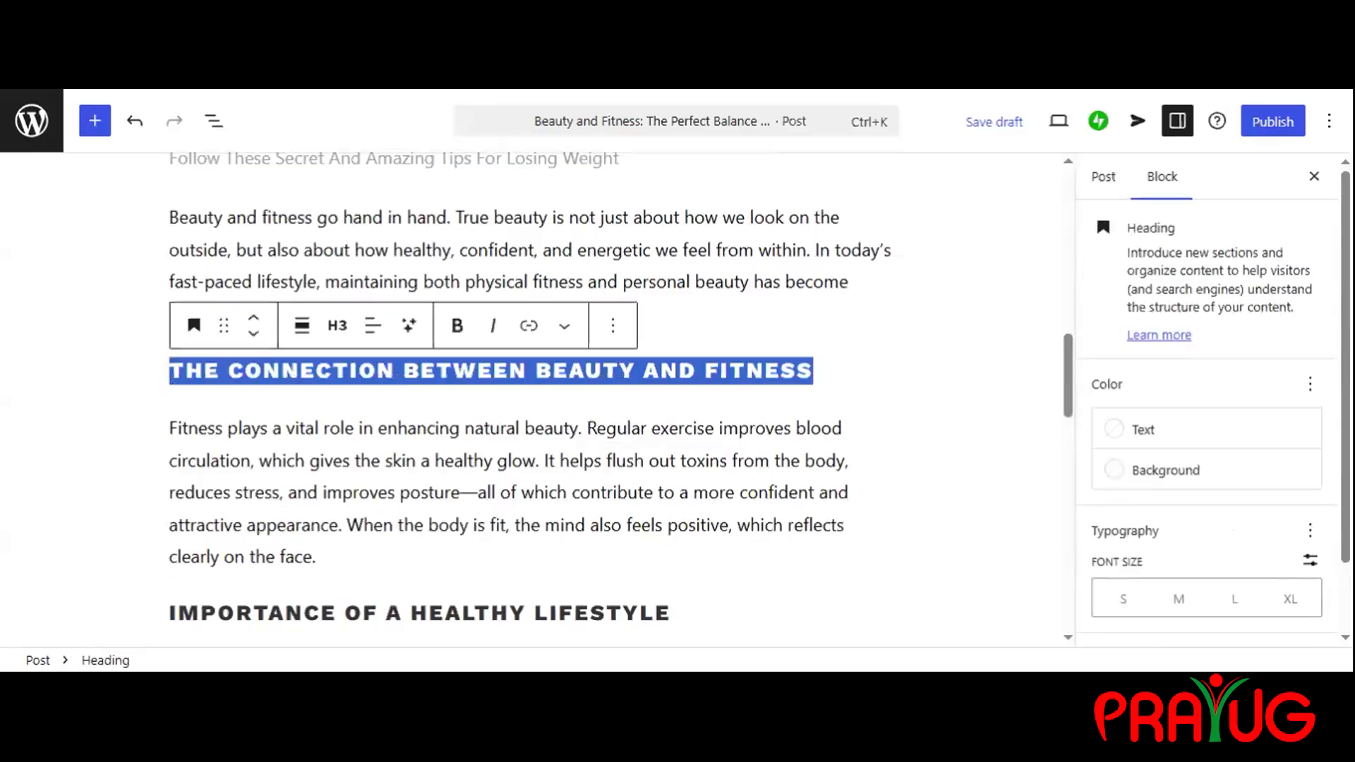
pyautogui.scroll(-2, 1098, 439)
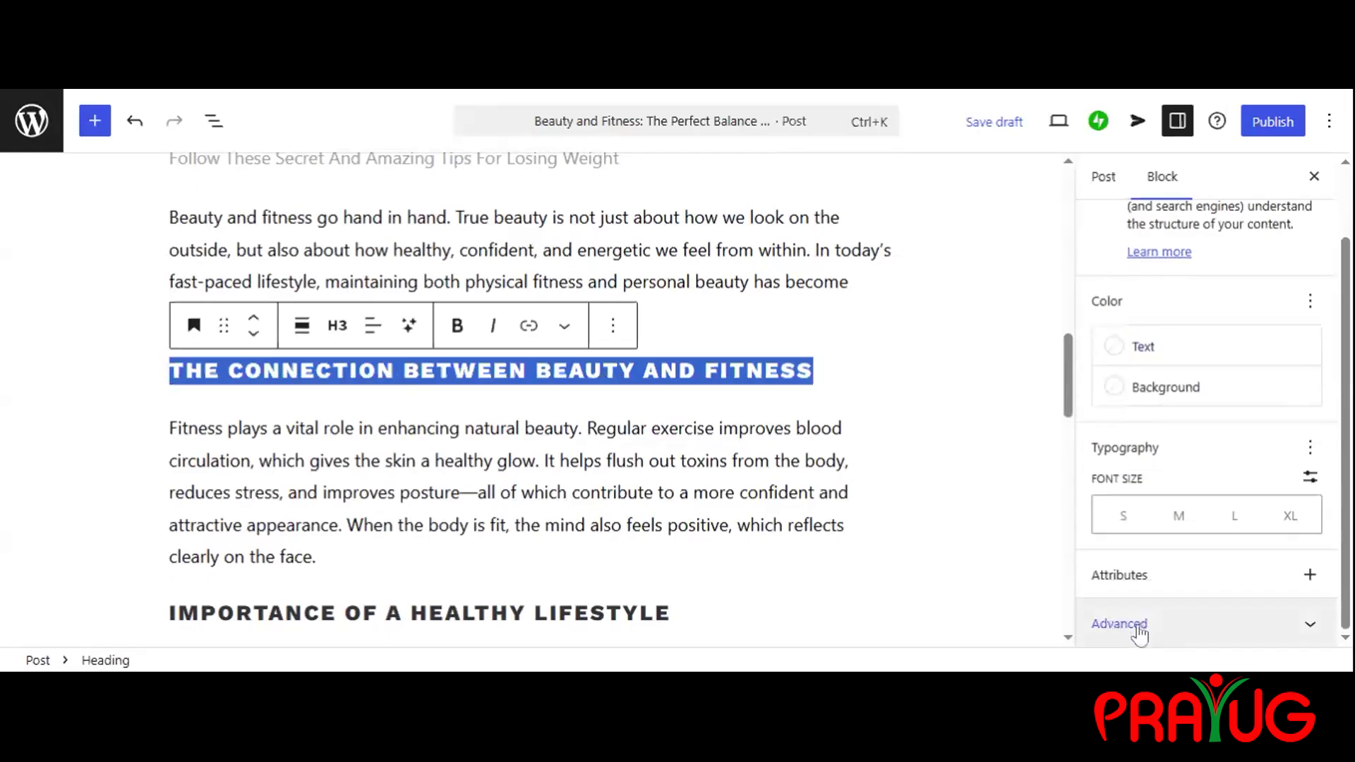
pyautogui.click(1140, 631)
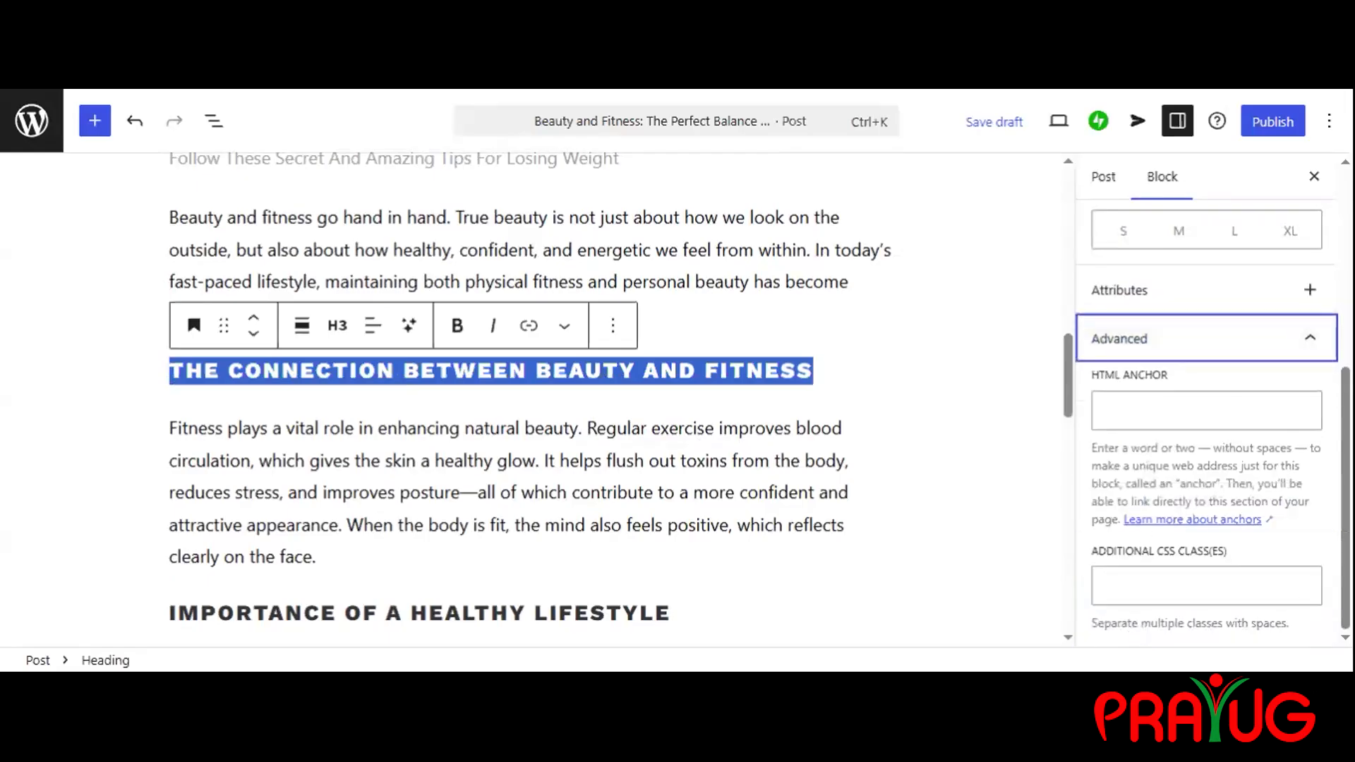
pyautogui.press('Tab')
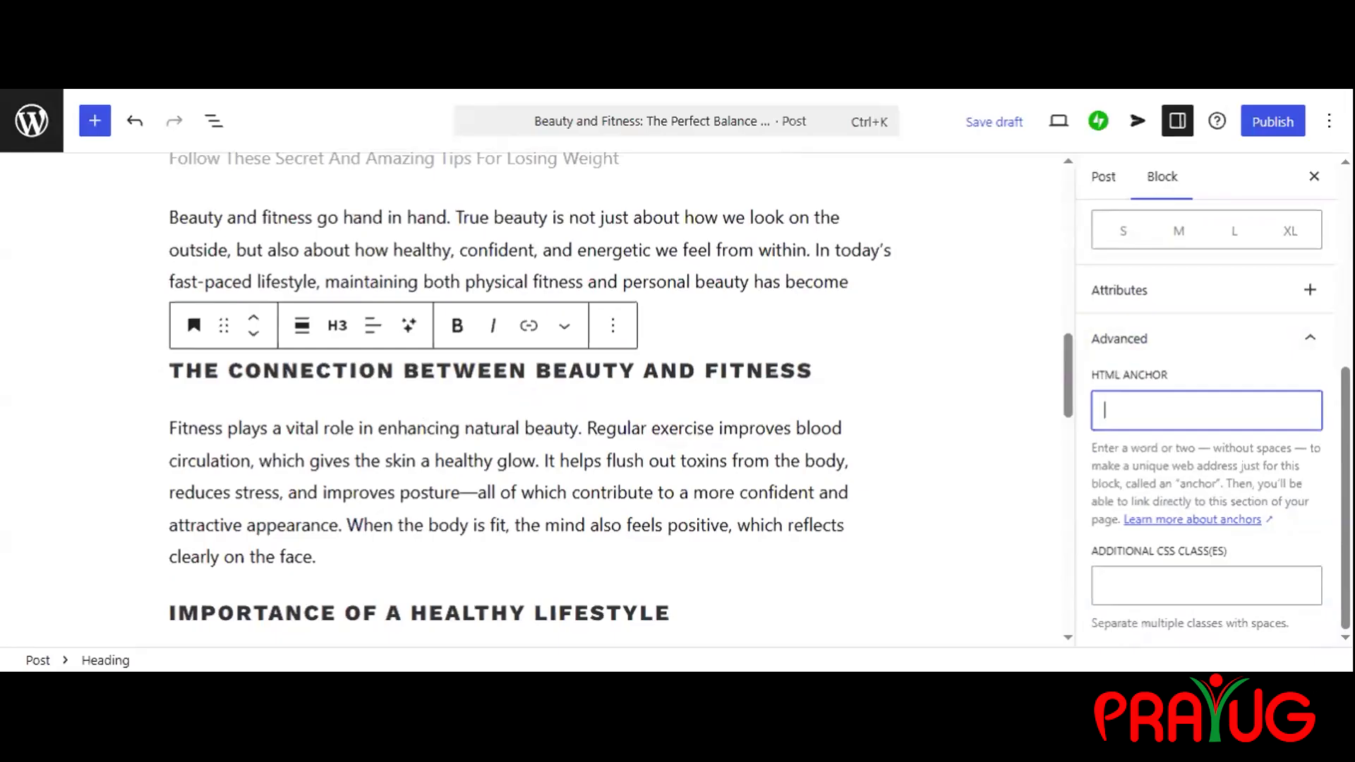
pyautogui.write('the-connection-between')
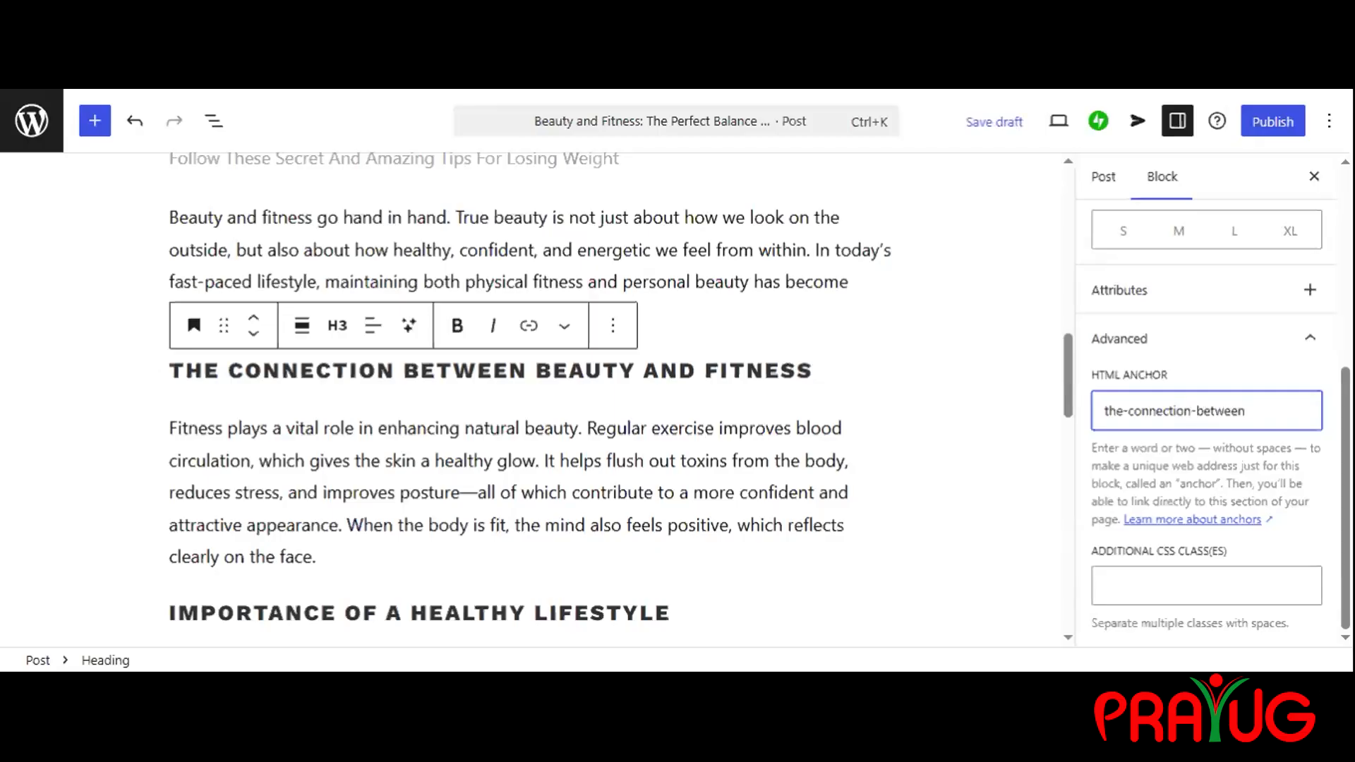
pyautogui.write('-beauty-and-fitness')
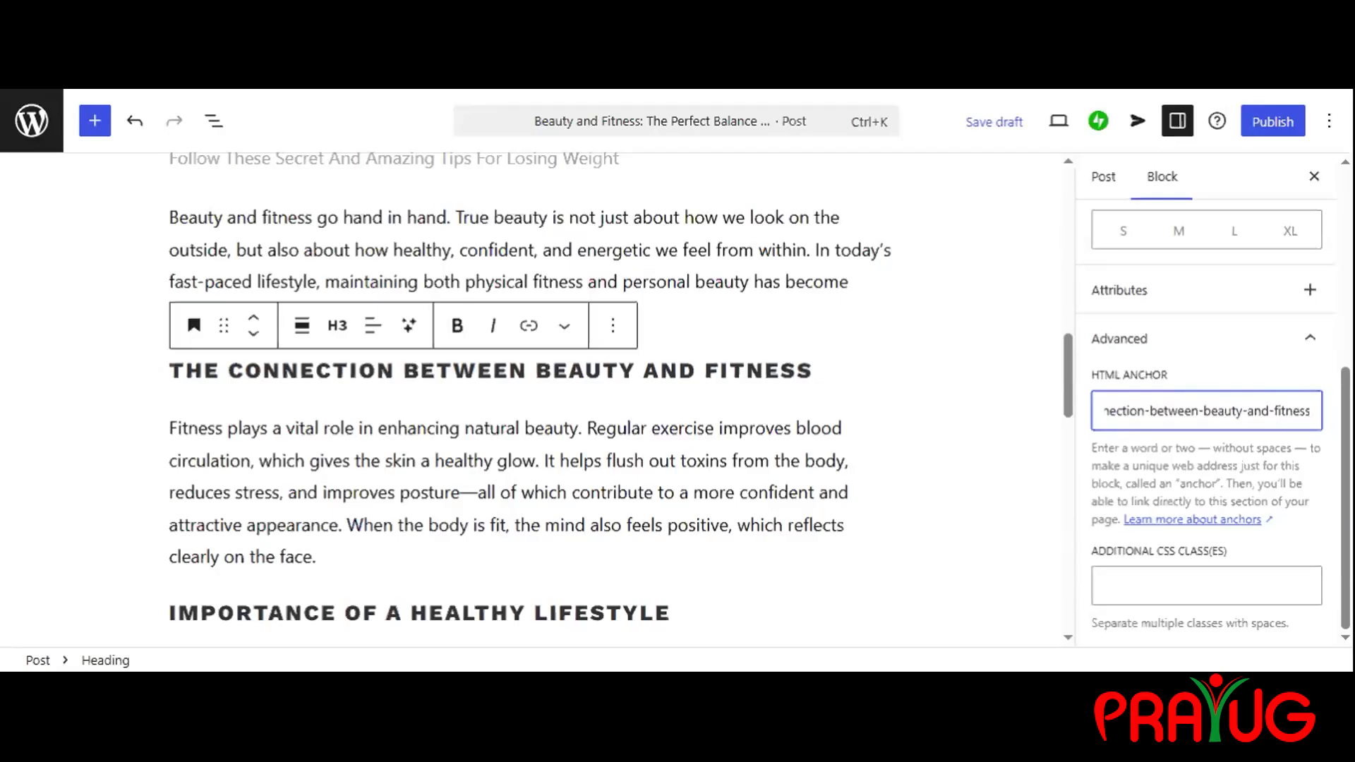
# Copy the heading's anchor and link the first heading-list entry to "#the-connection-between-beauty-and-fitness"
pyautogui.hotkey('ctrl', 'a')
pyautogui.hotkey('ctrl', 'c')
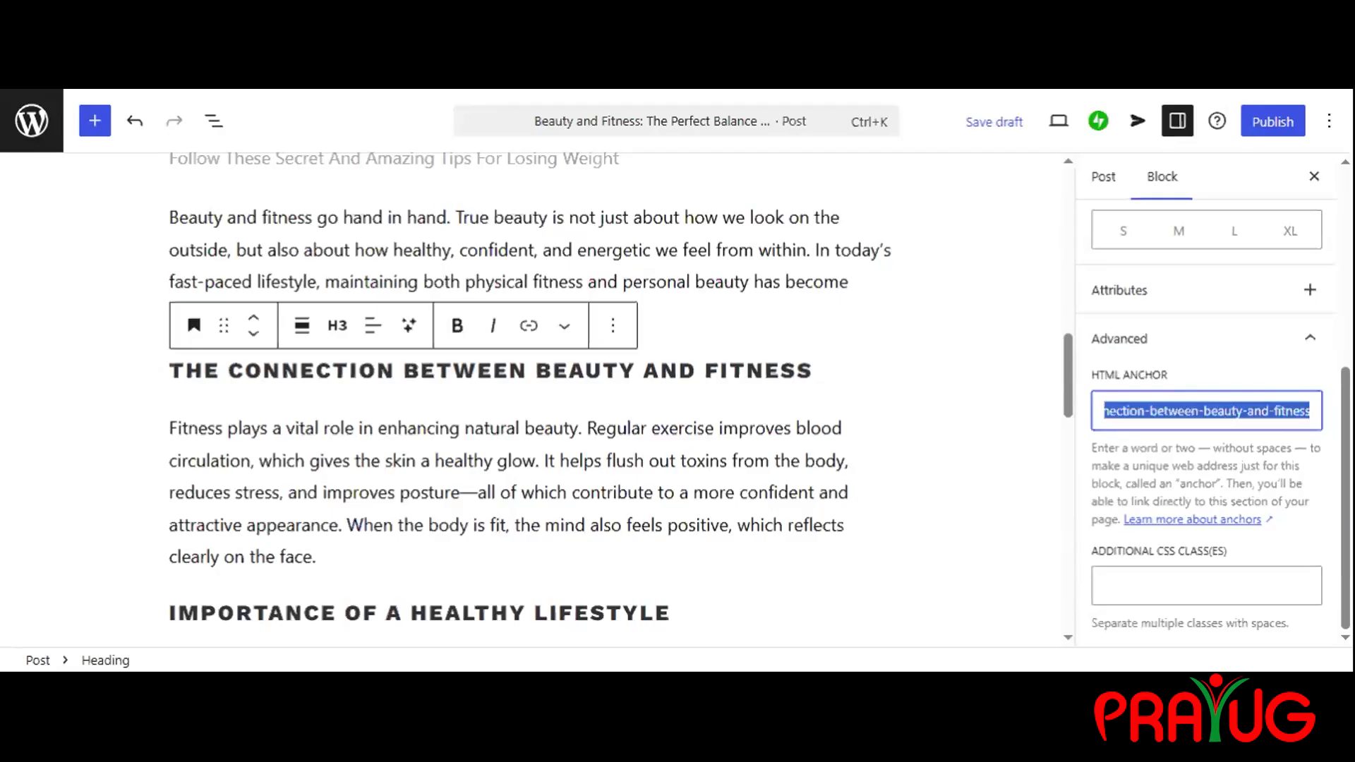
pyautogui.click(1005, 405)
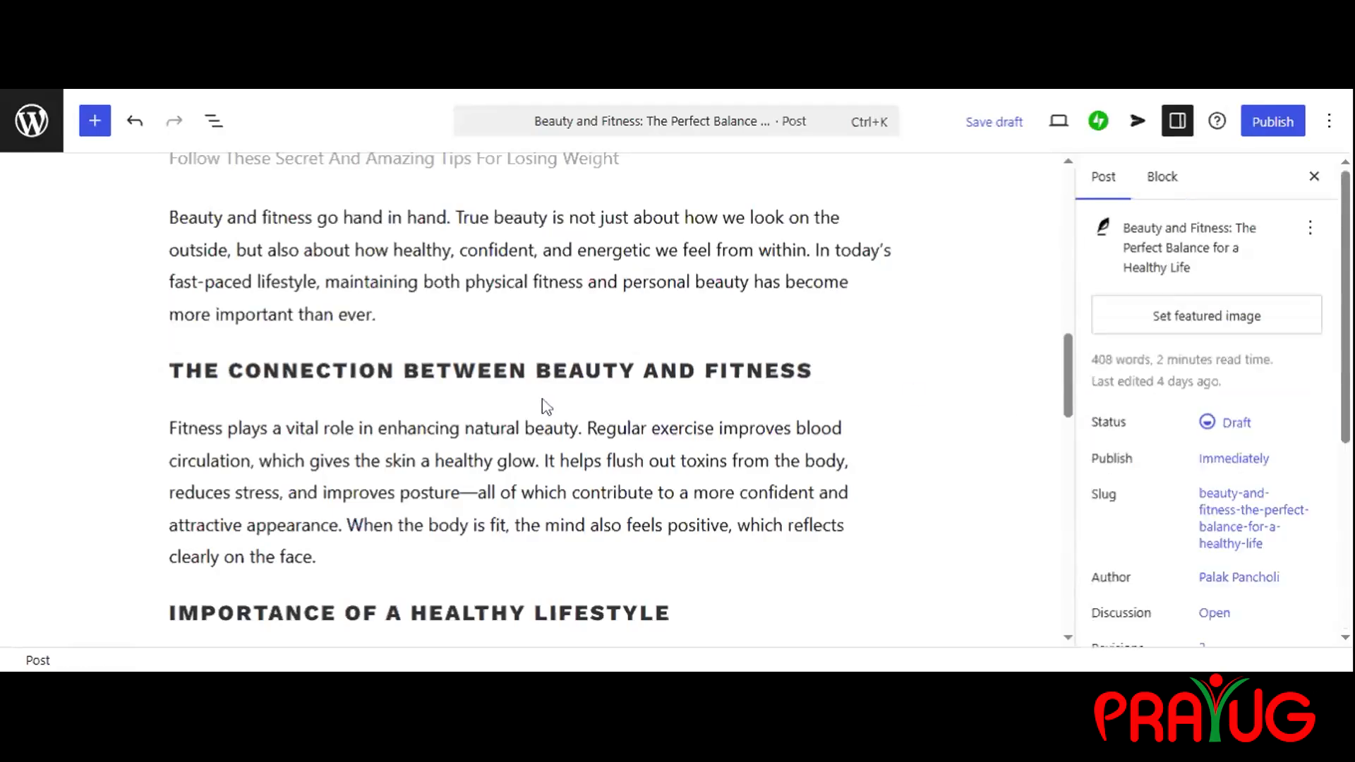
pyautogui.scroll(10, 546, 407)
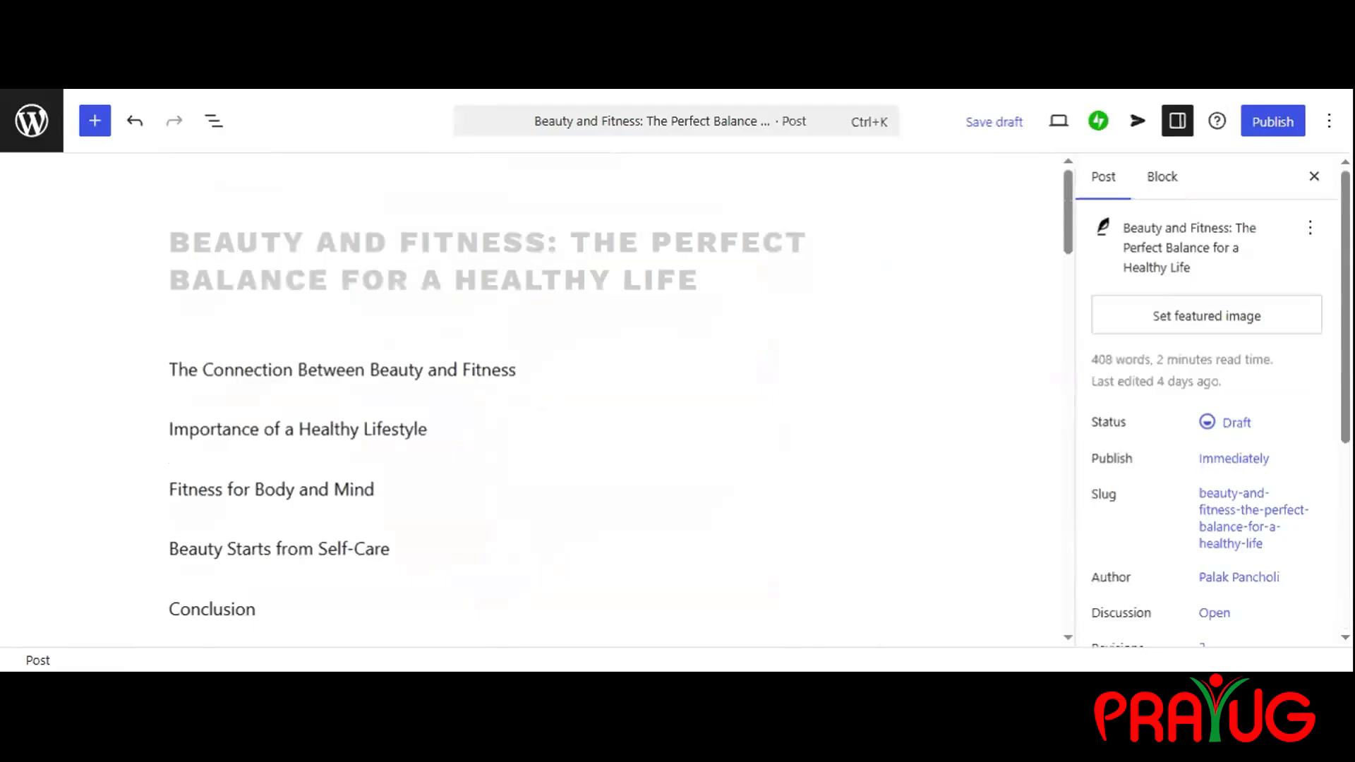
pyautogui.moveTo(170, 370); pyautogui.dragTo(516, 370)
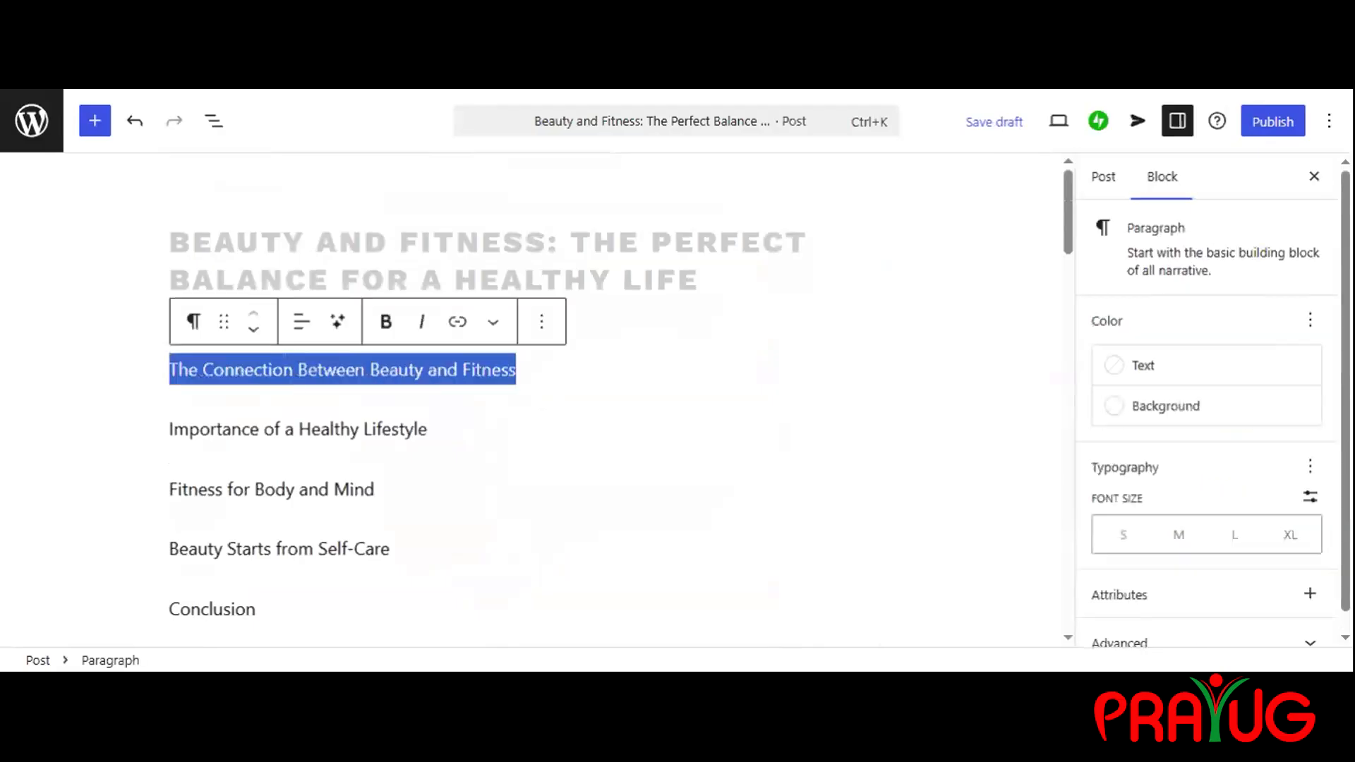
pyautogui.click(458, 322)
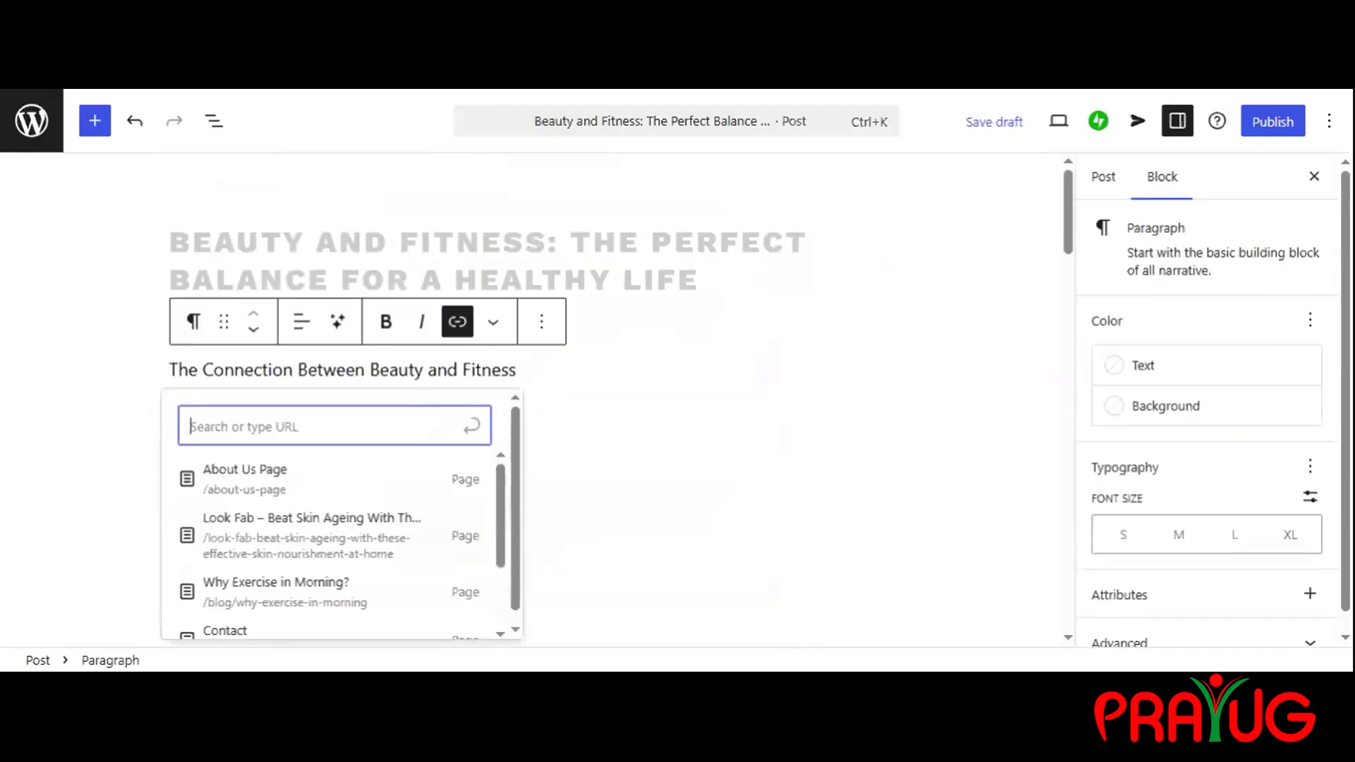
pyautogui.write('#')
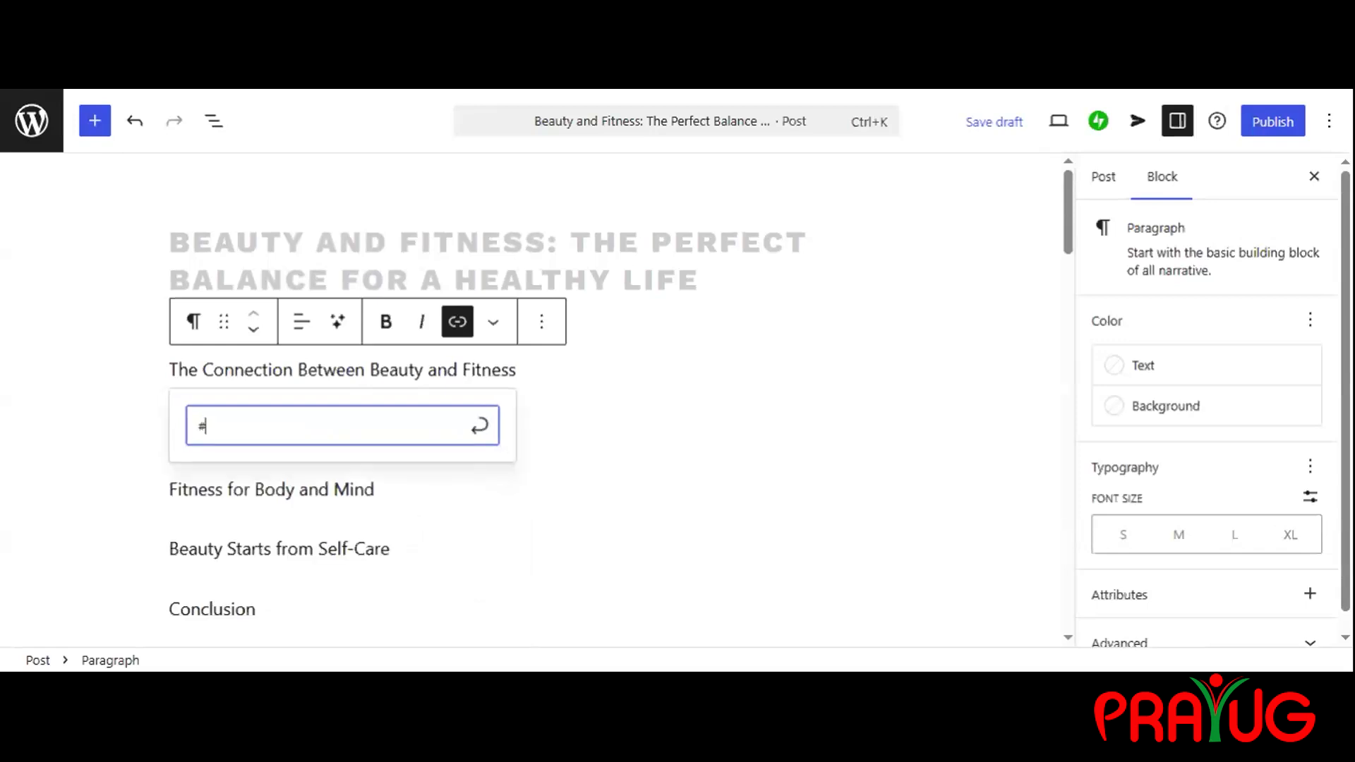
pyautogui.hotkey('ctrl', 'v')
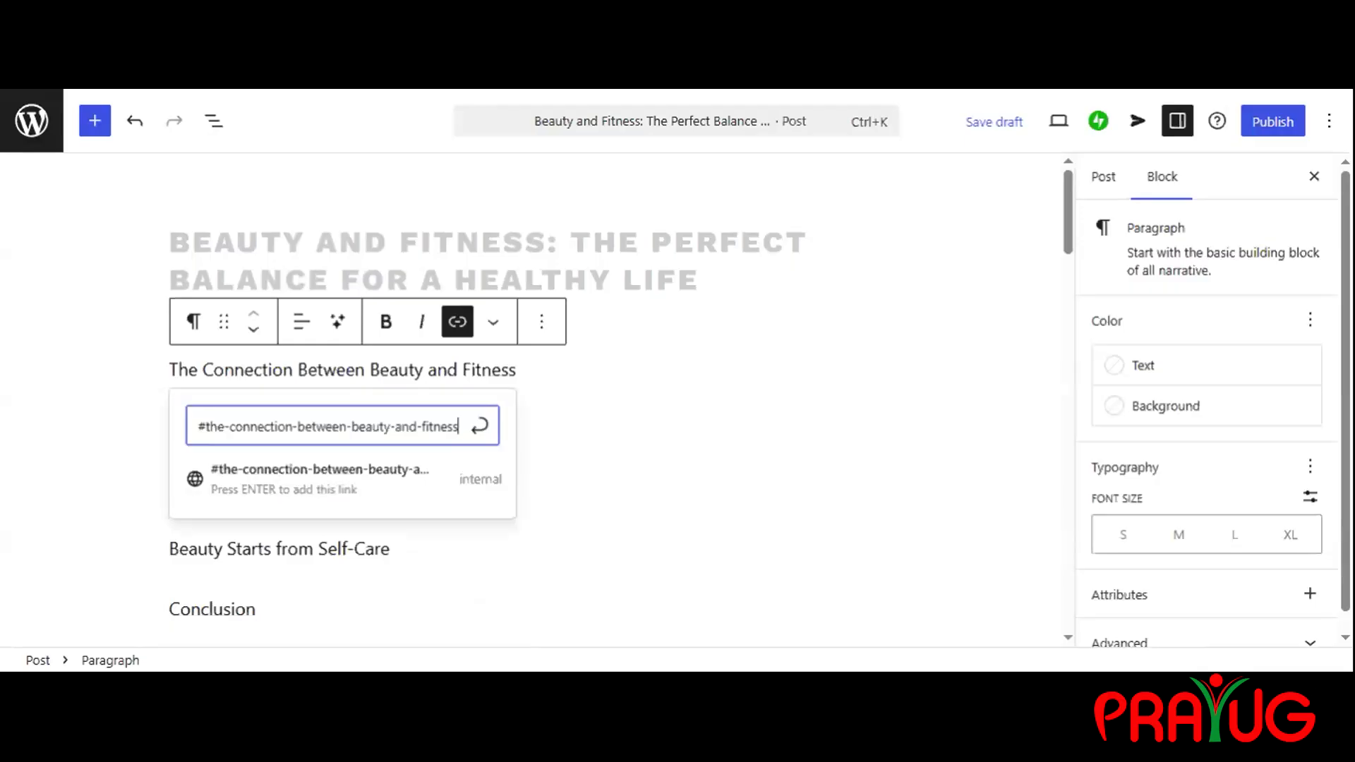
pyautogui.click(480, 487)
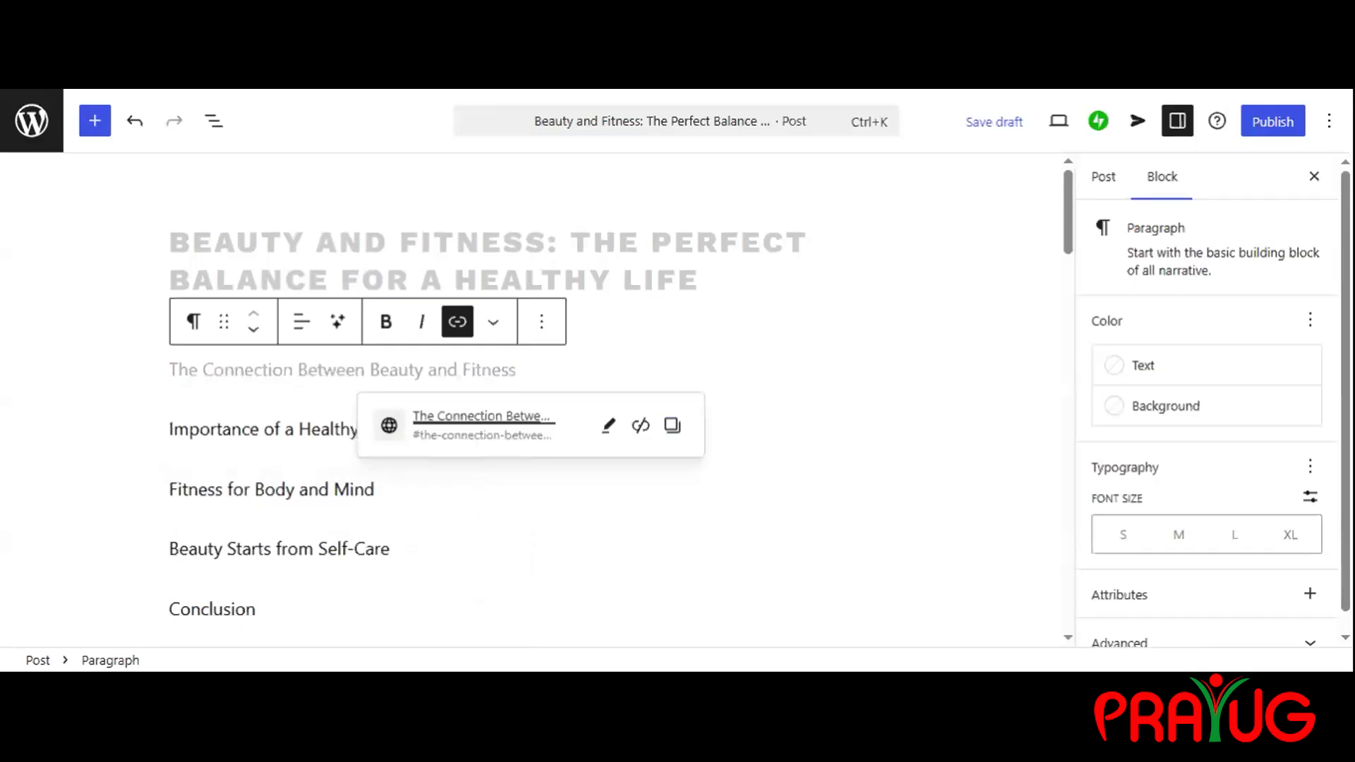
pyautogui.click(299, 393)
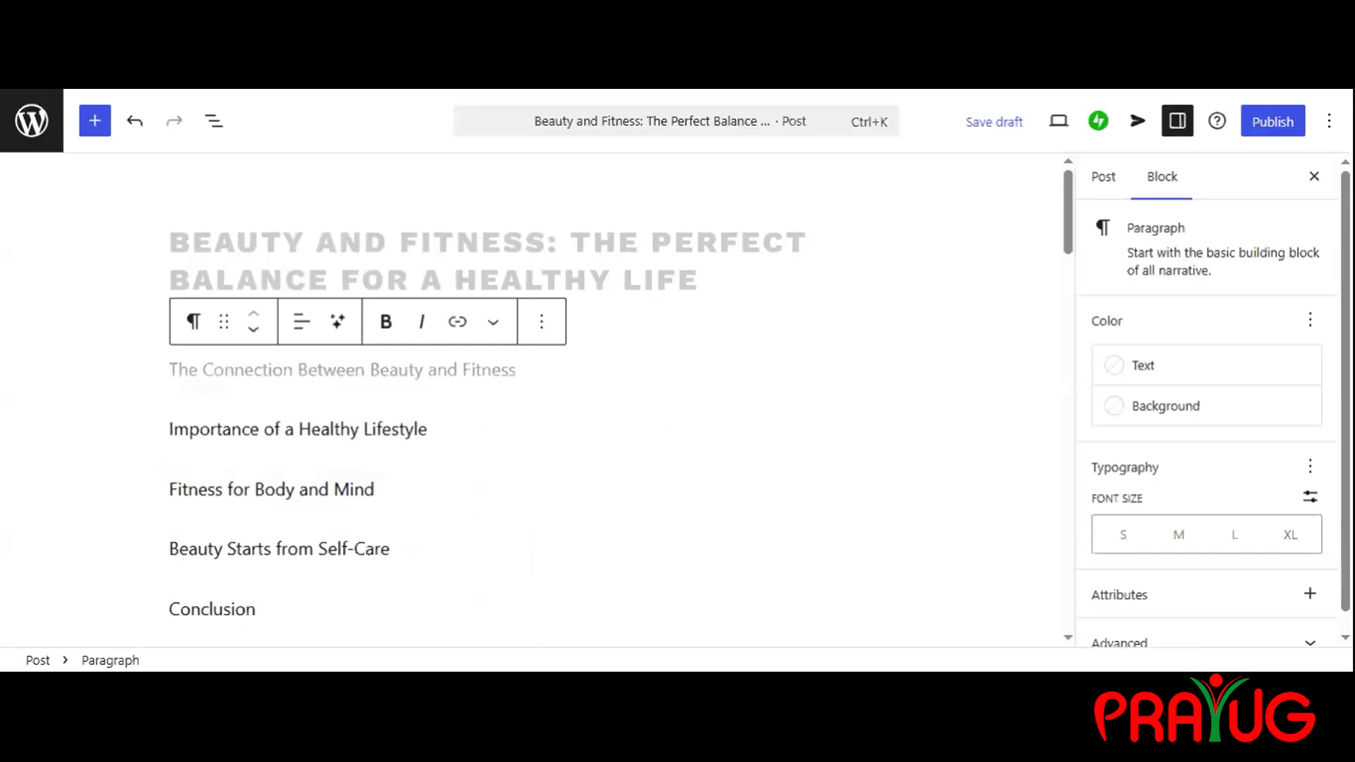
# Publish the post without adding the recommended tags and open its live page
pyautogui.click(1274, 123)
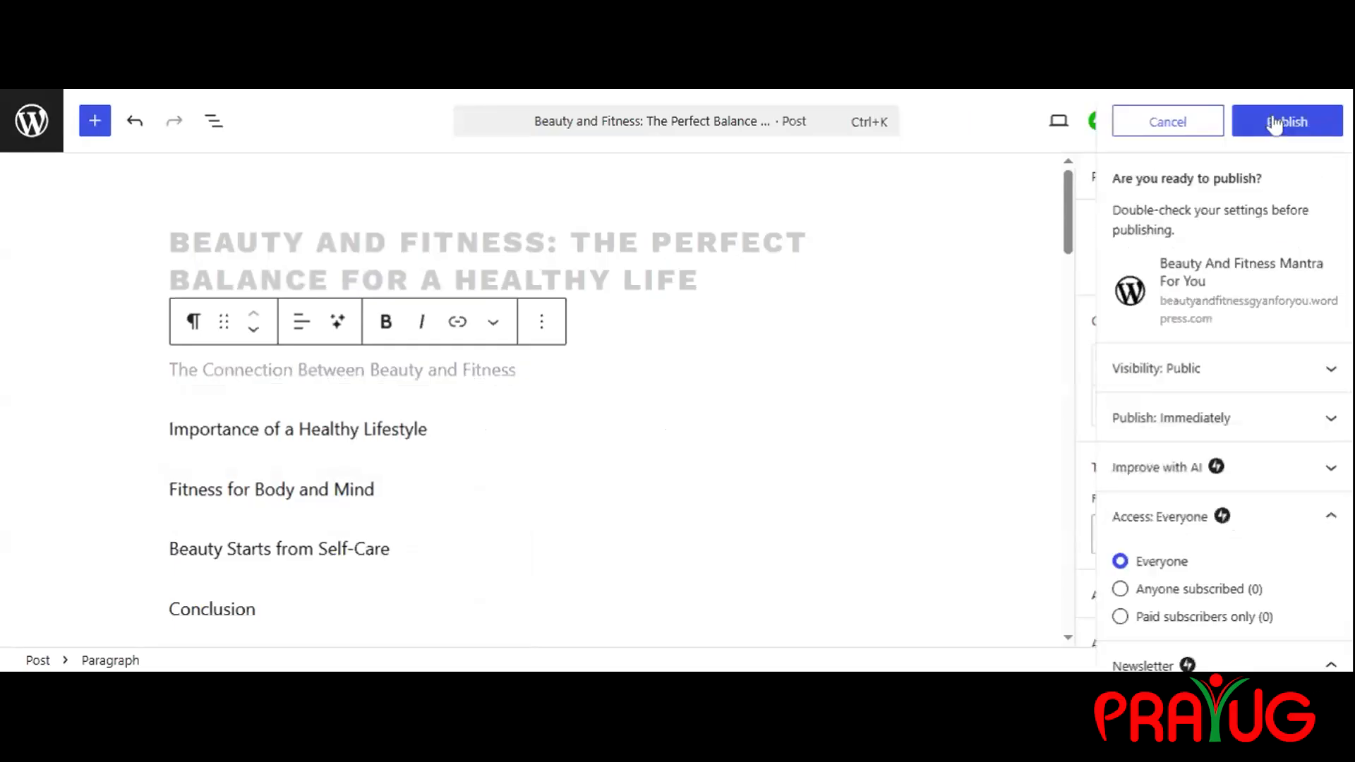
pyautogui.click(1274, 124)
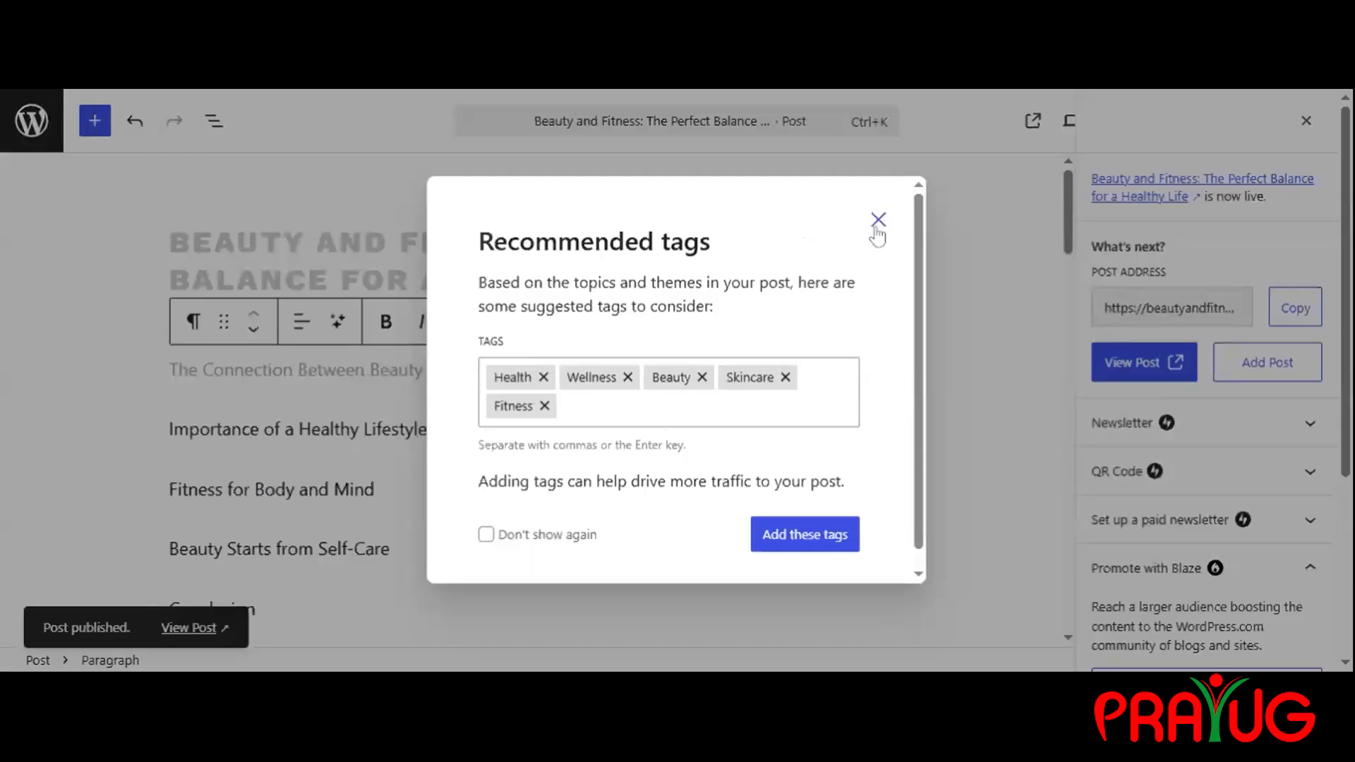
pyautogui.click(877, 227)
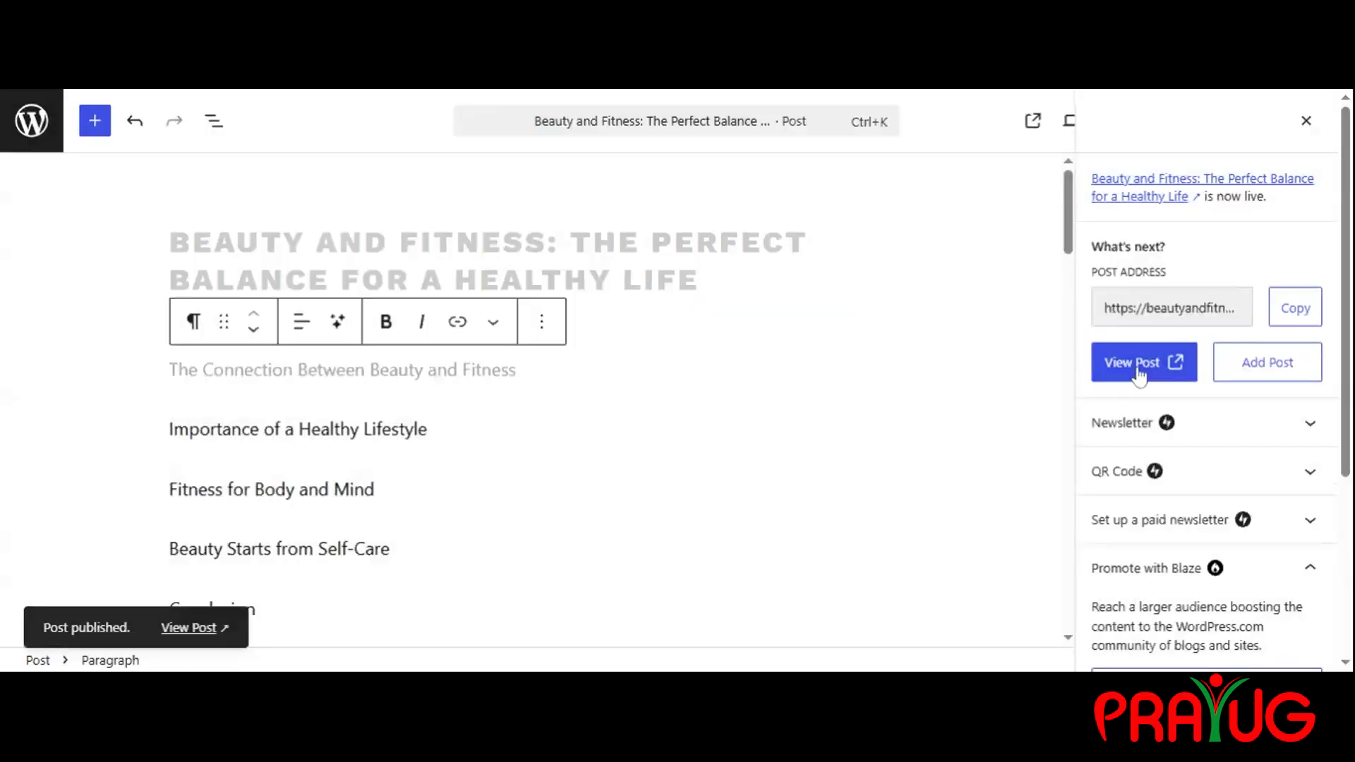
pyautogui.click(1137, 370)
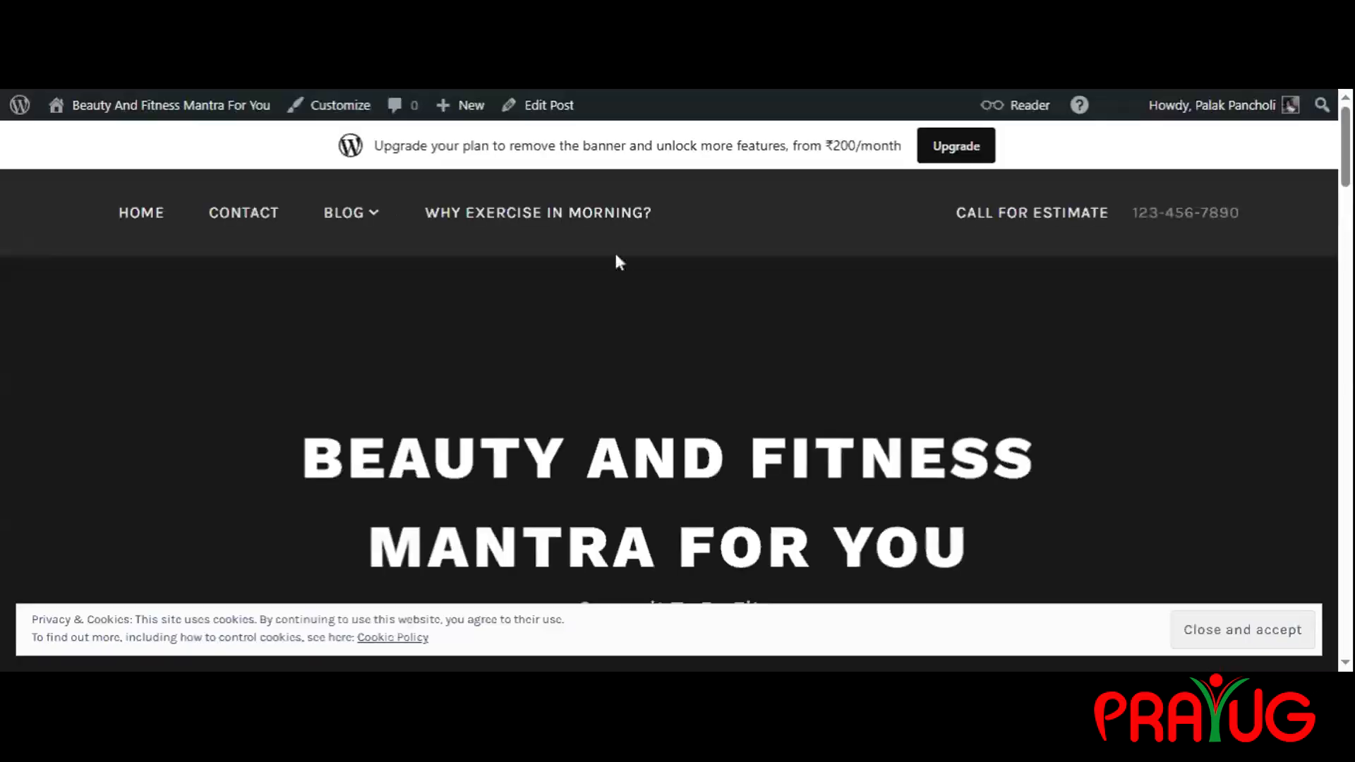
# Test the "The Connection Between Beauty and Fitness" link in the live post's heading list
pyautogui.scroll(-8, 616, 262)
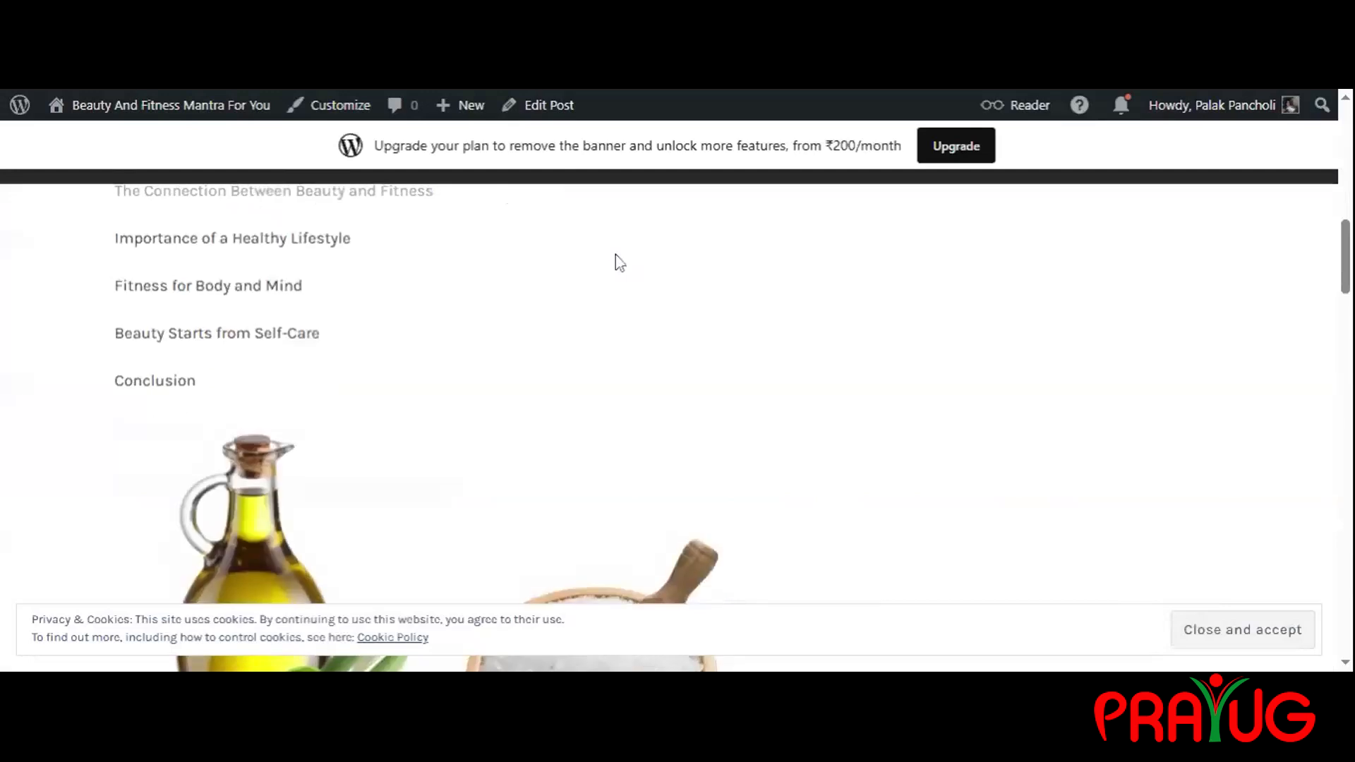
pyautogui.scroll(1, 377, 268)
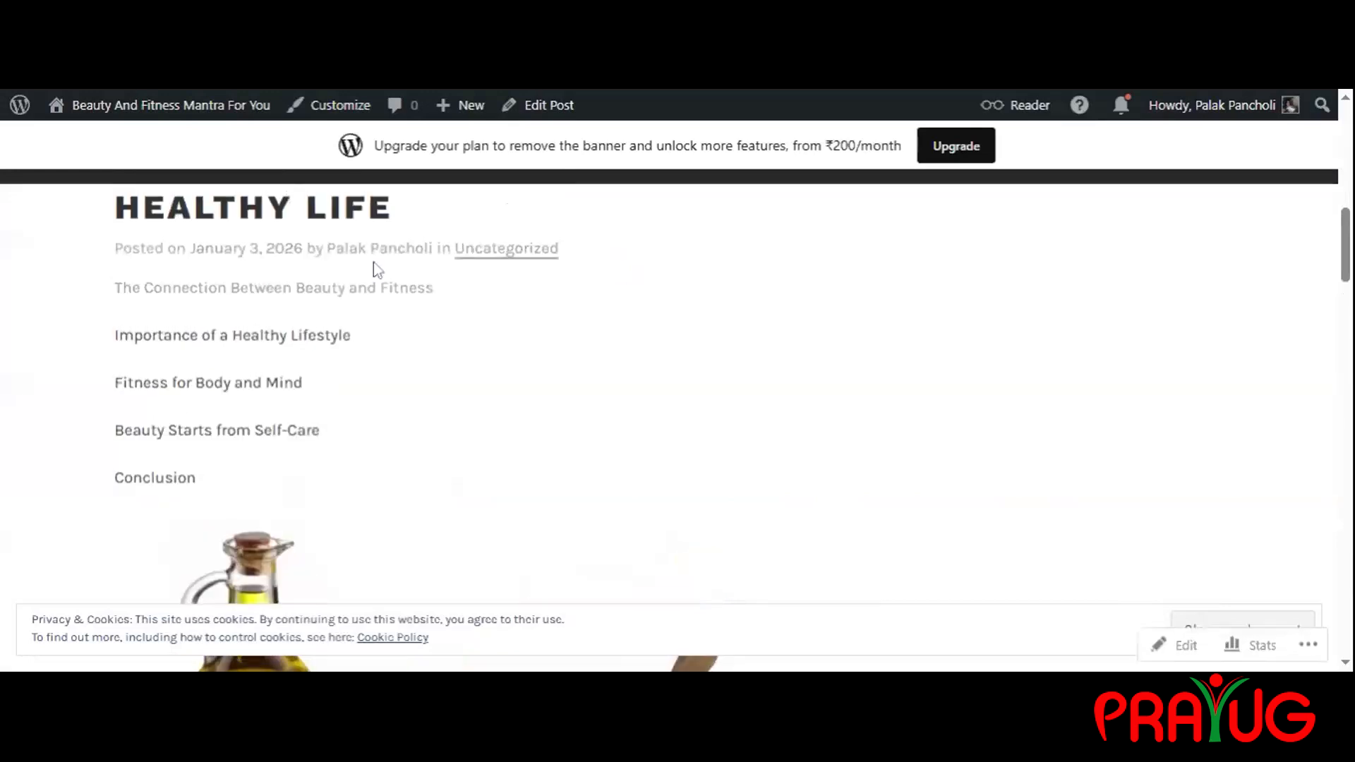
pyautogui.click(300, 290)
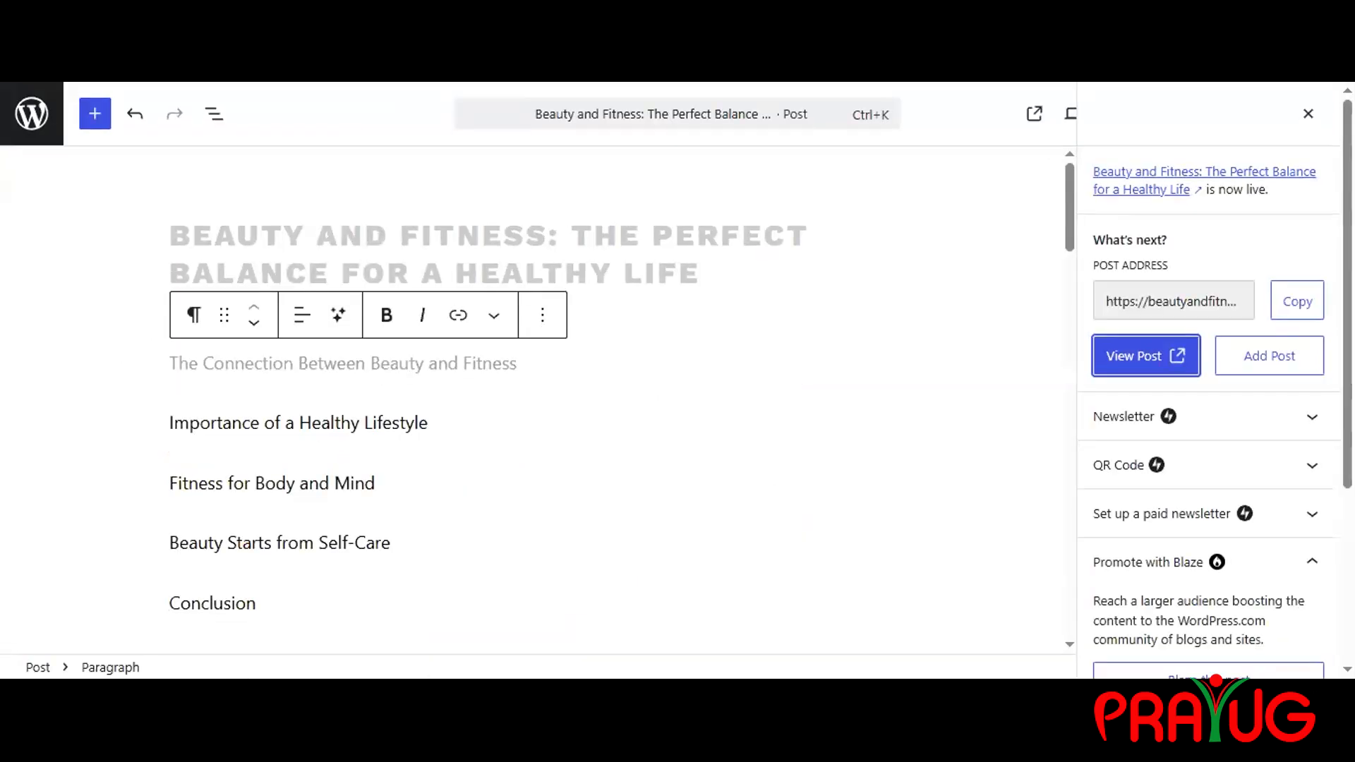
# Give the article heading "Beauty Starts from Self-Care" the HTML anchor "beauty-starts-from-self-care"
pyautogui.scroll(-3, 422, 388)
pyautogui.scroll(2, 324, 266)
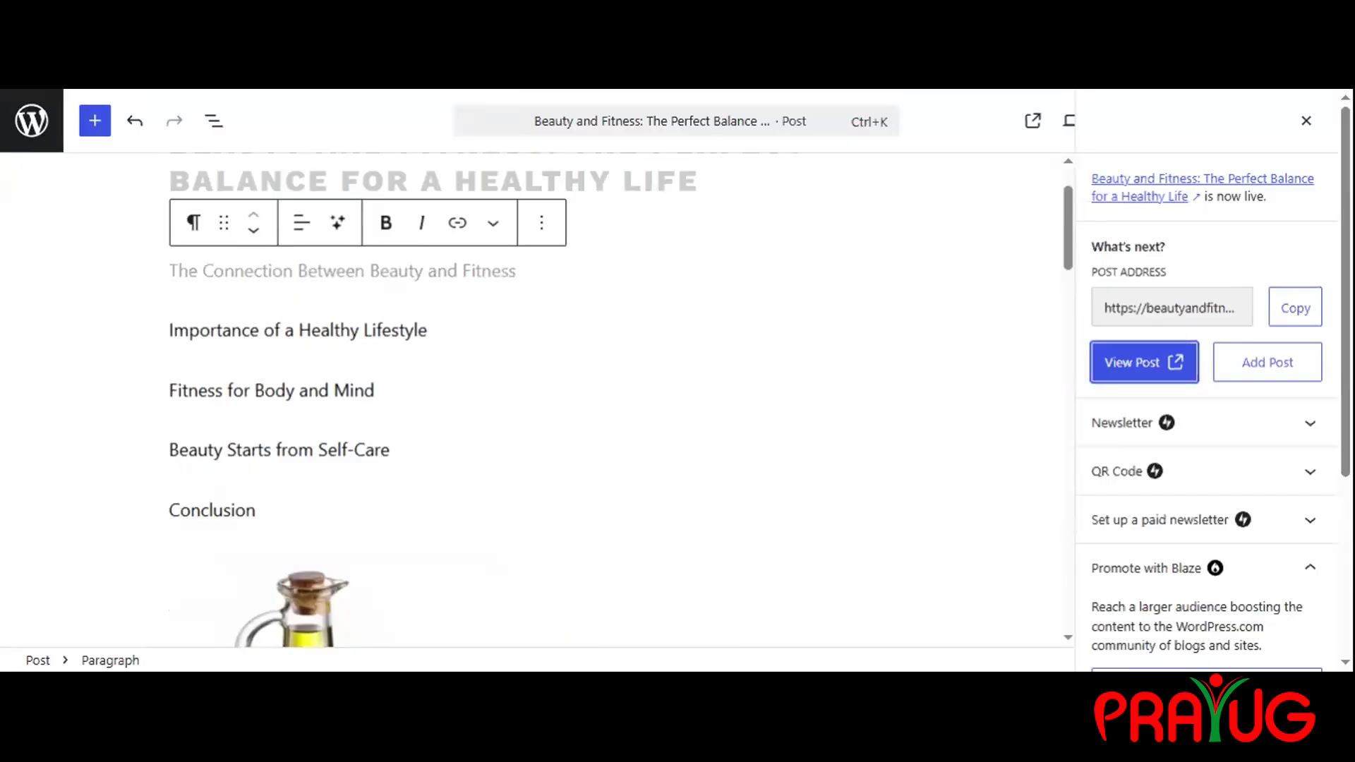
pyautogui.tripleClick(294, 449)
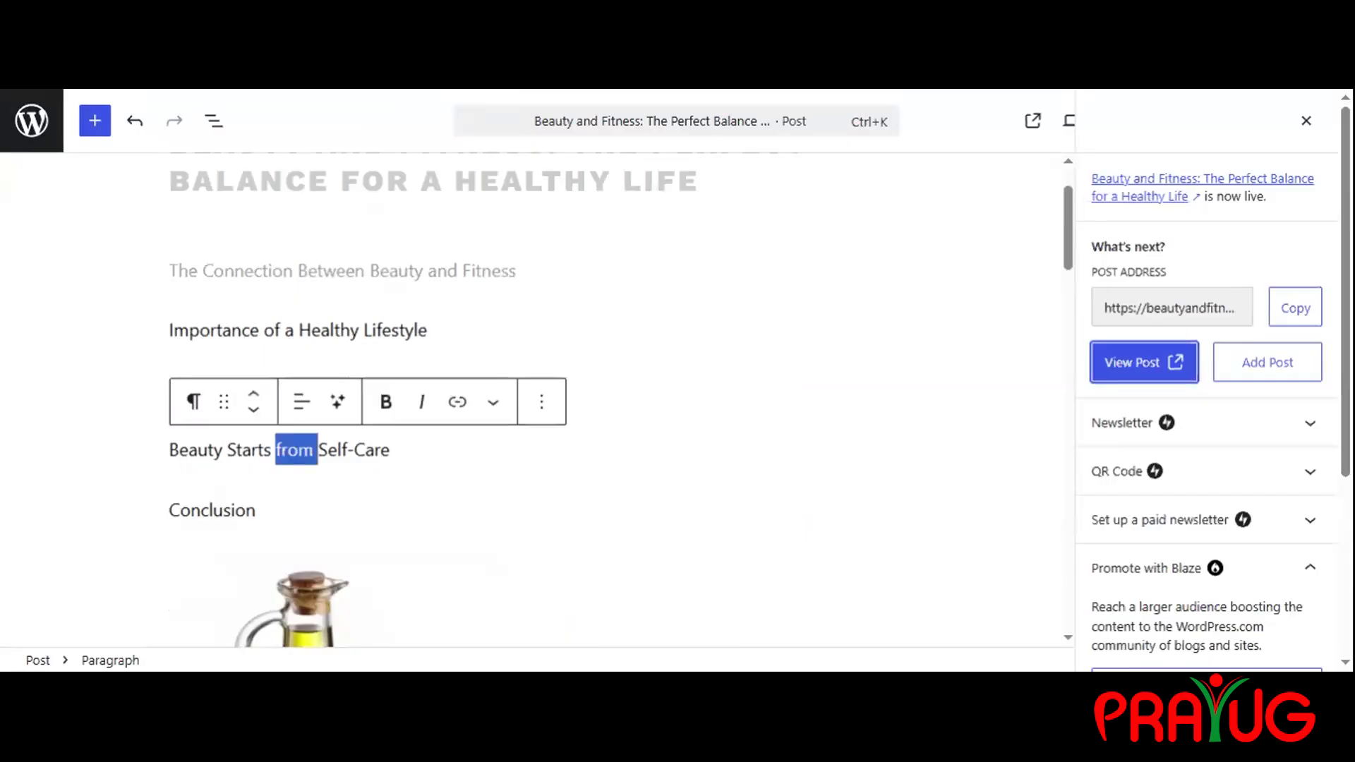
pyautogui.press('Up')
pyautogui.scroll(-10, 676, 362)
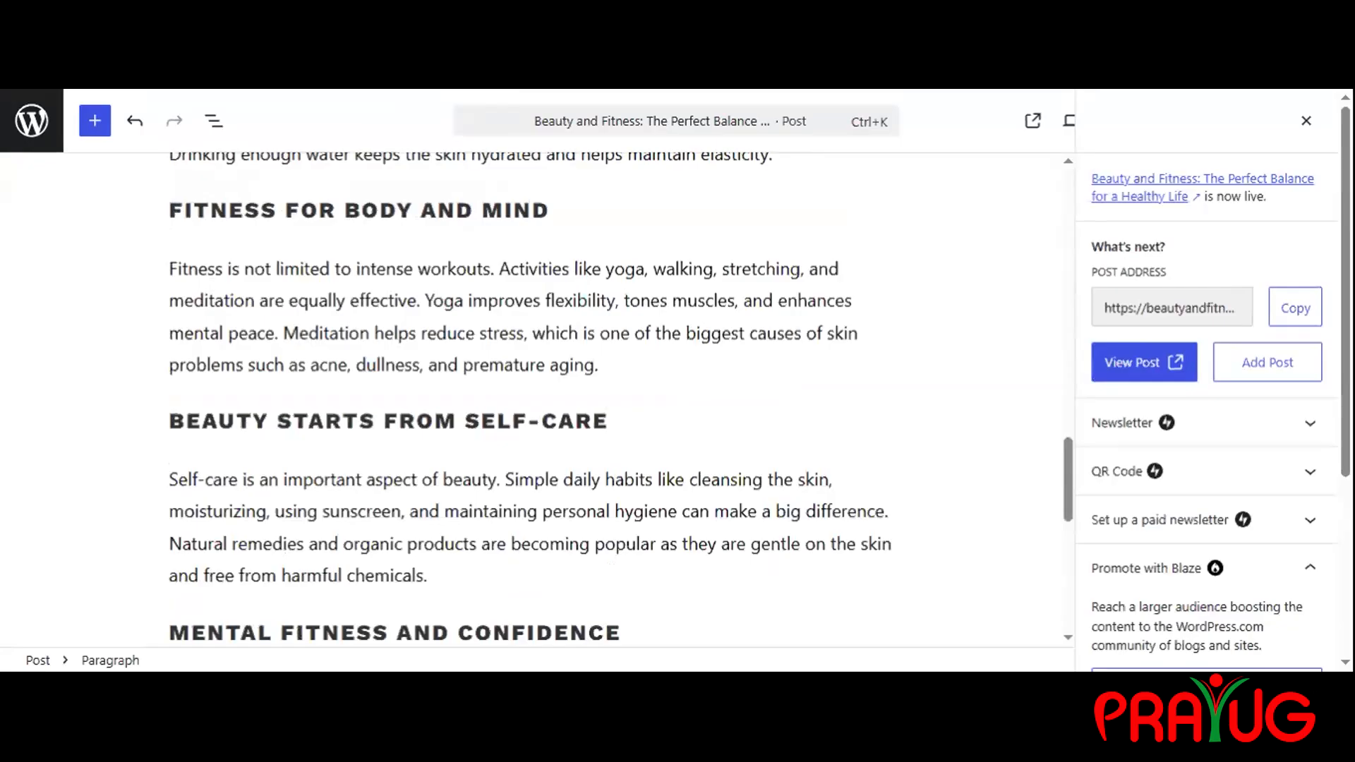
pyautogui.tripleClick(507, 422)
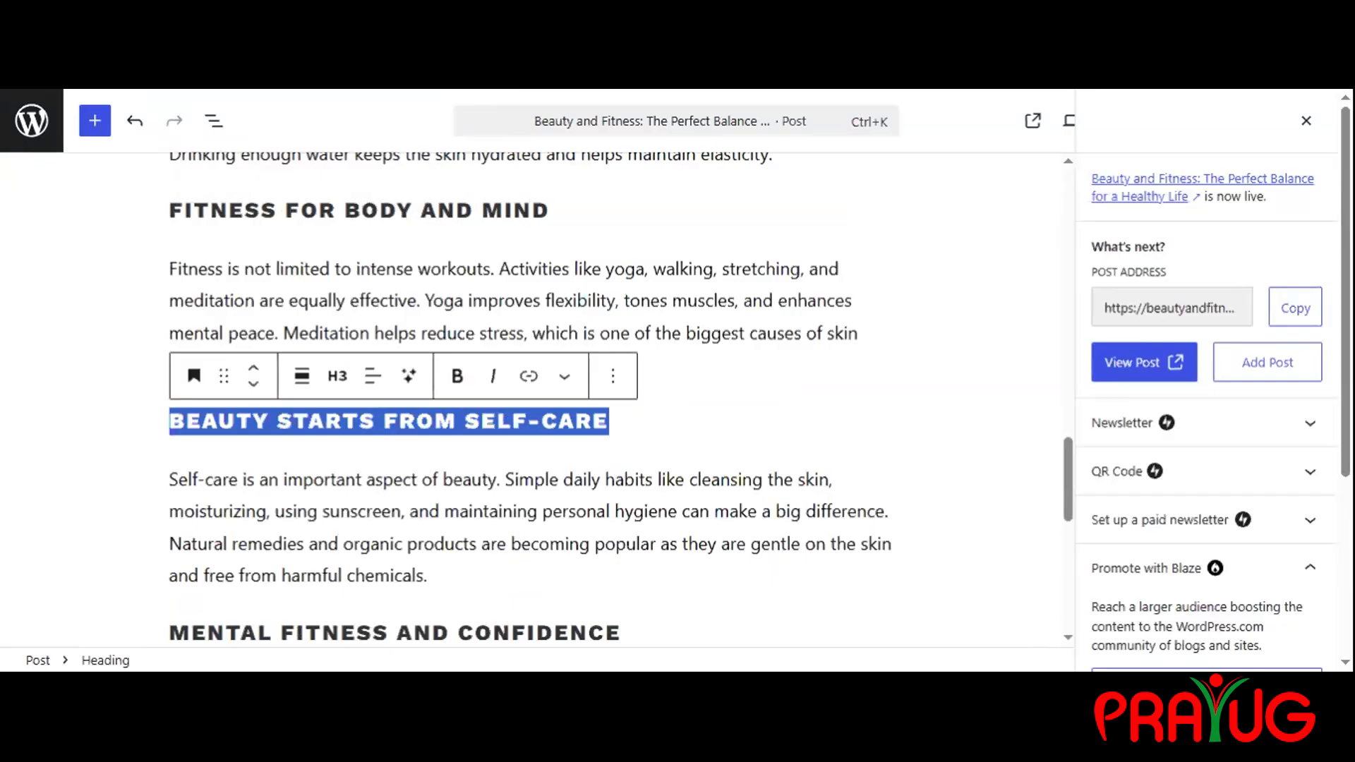
pyautogui.click(400, 421)
pyautogui.tripleClick(380, 421)
pyautogui.click(1310, 125)
pyautogui.scroll(-2, 1195, 469)
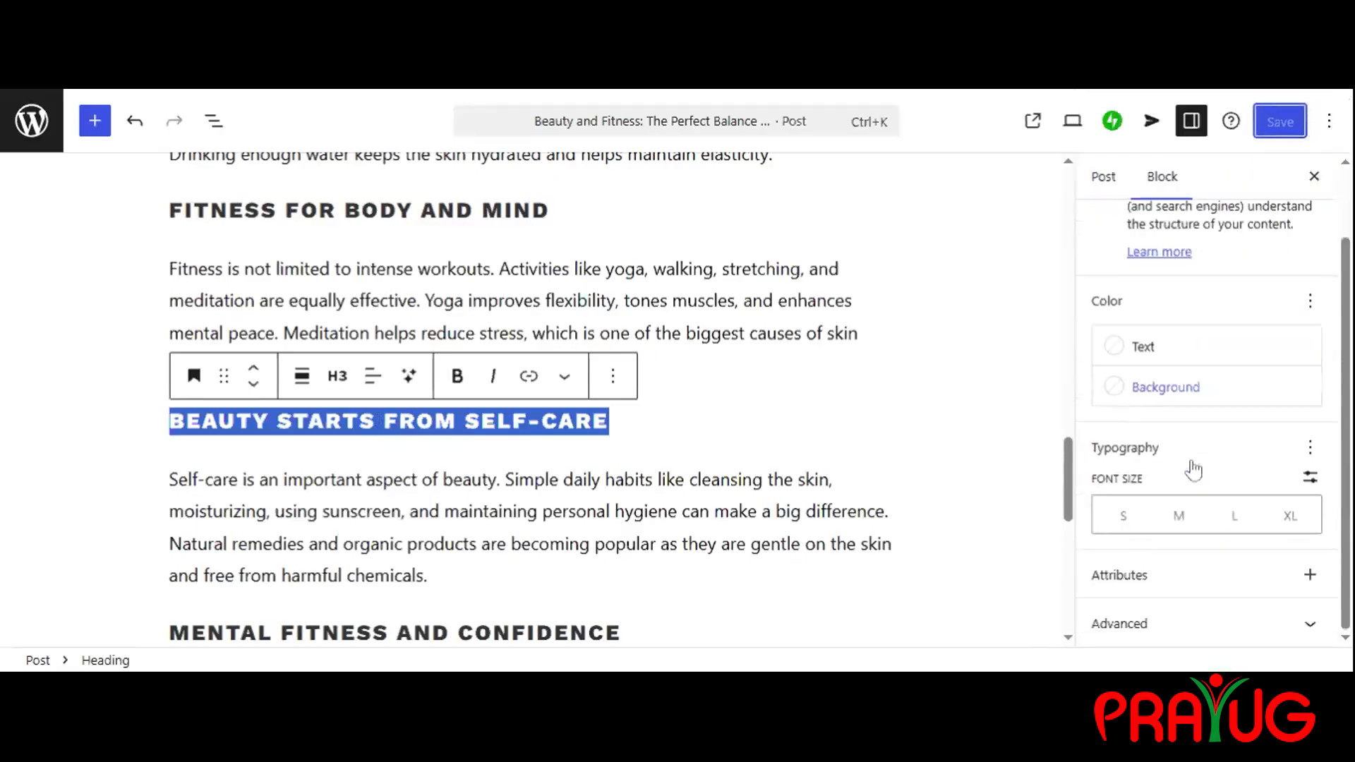
pyautogui.click(1152, 626)
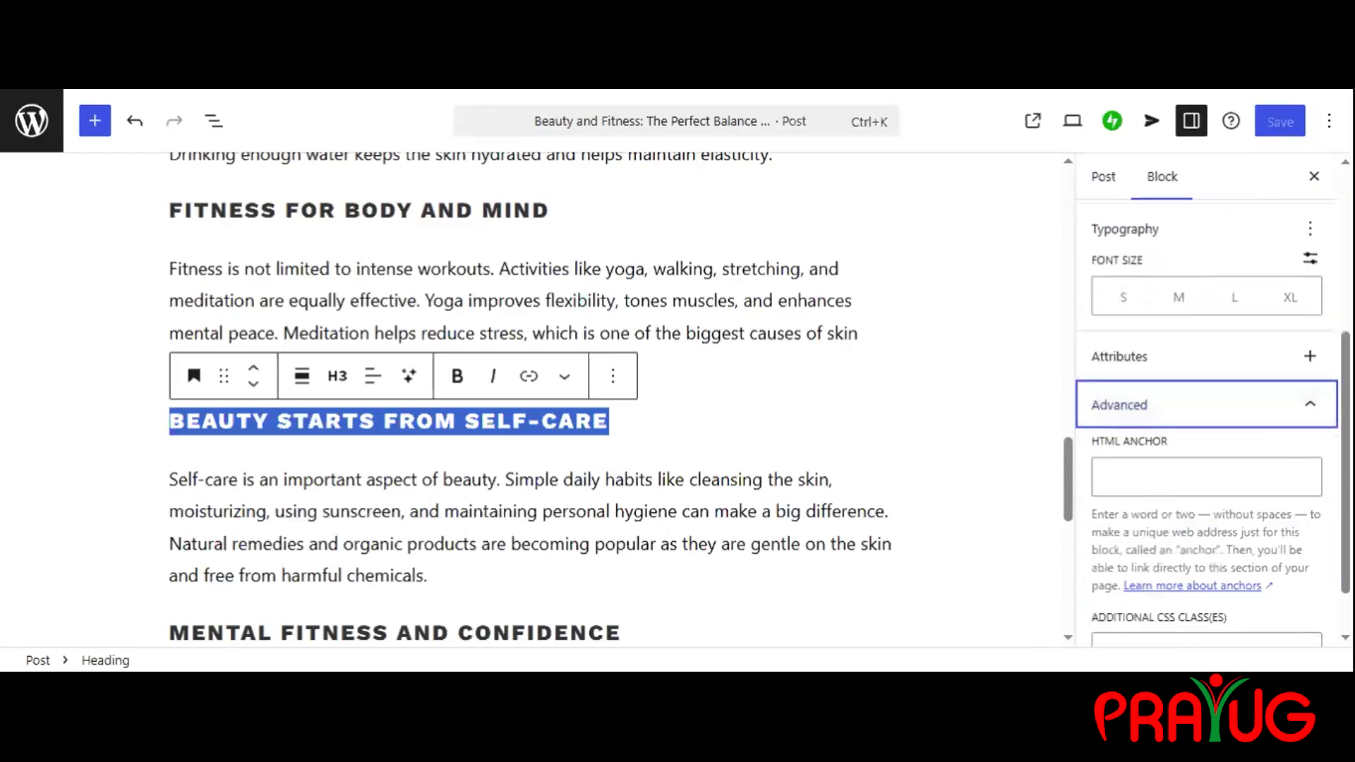
pyautogui.click(1106, 477)
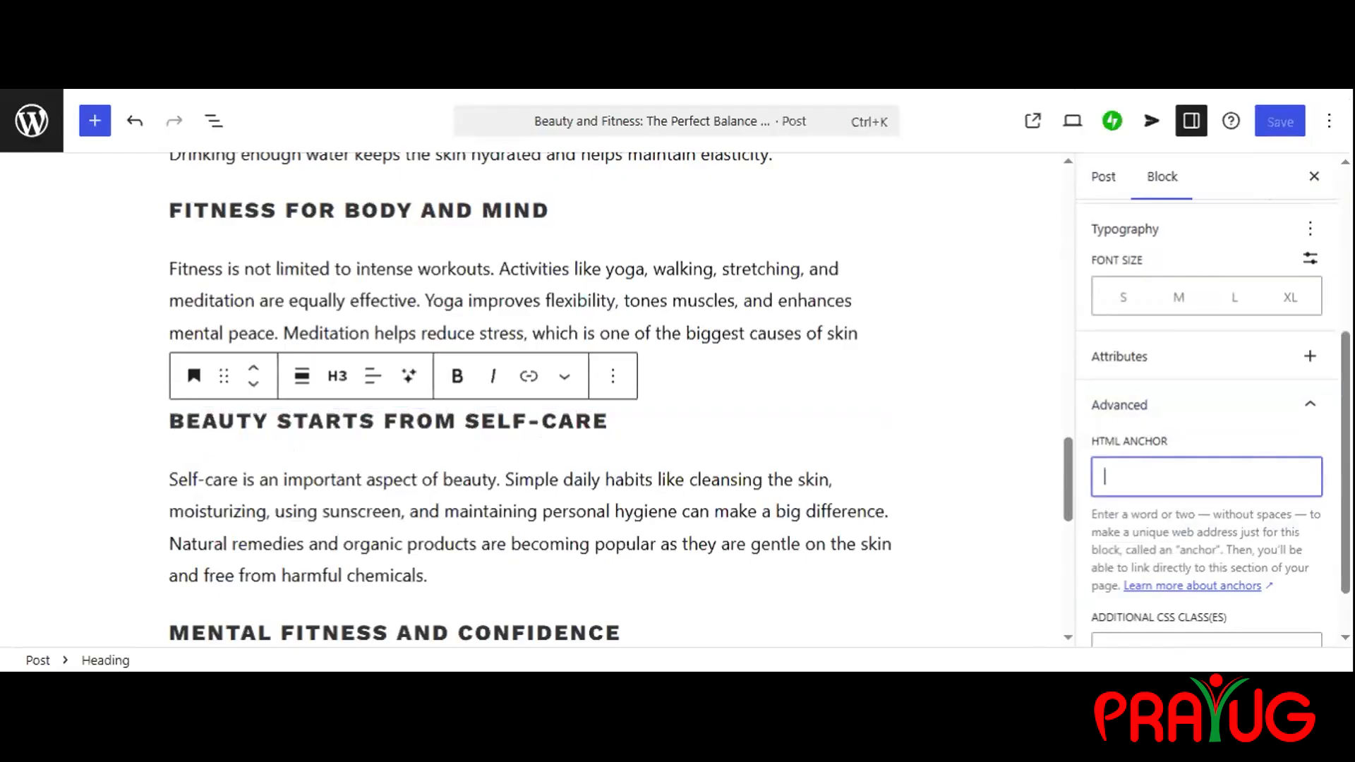
pyautogui.write('beauty-starts-from')
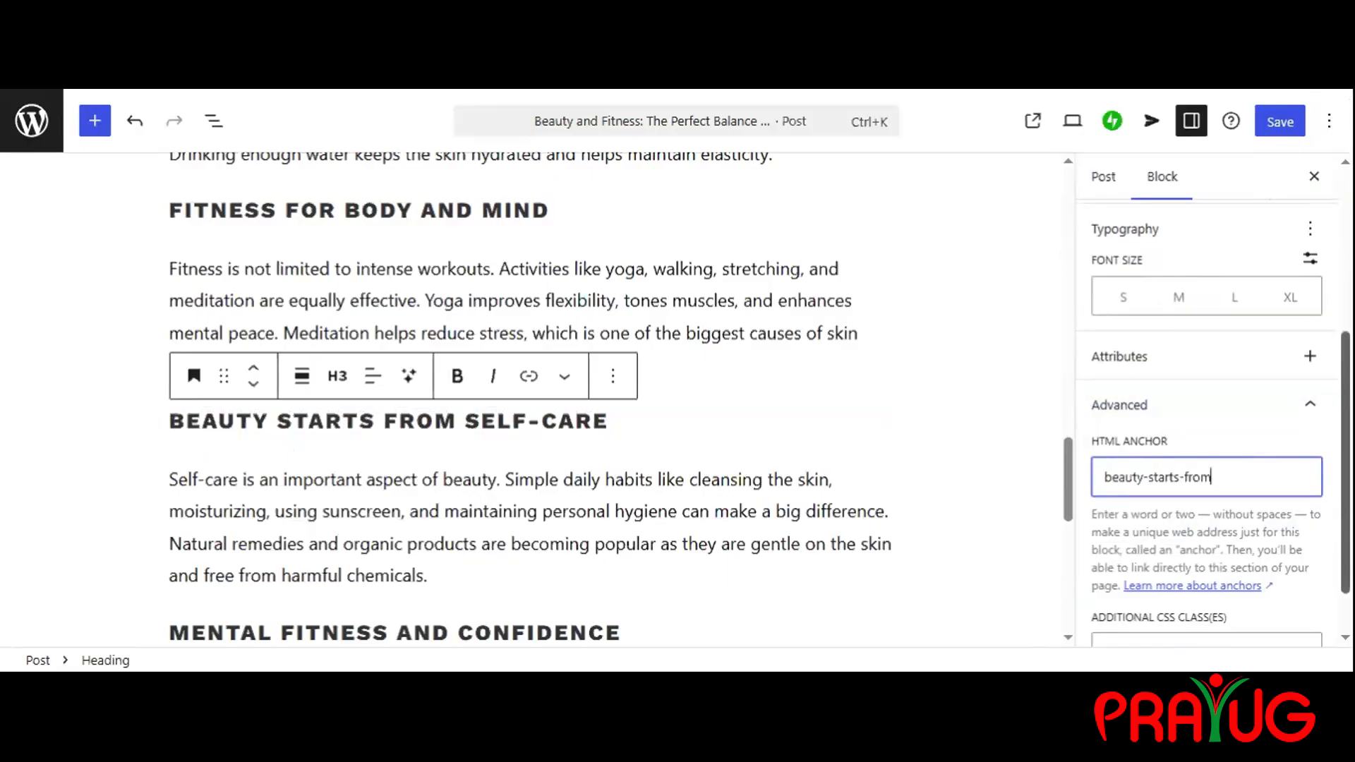
pyautogui.write('-self-care')
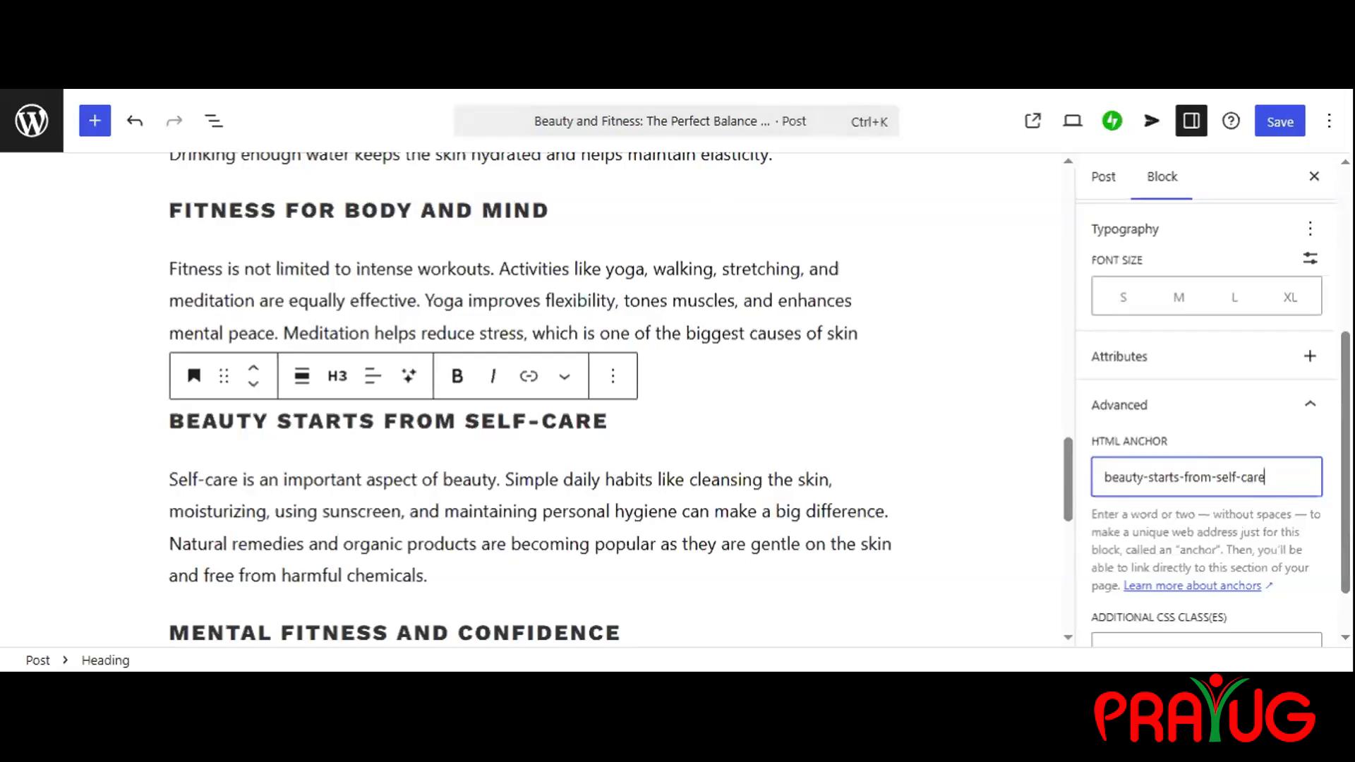
# Copy the heading's anchor and link the "Beauty Starts from Self-Care" entry in the heading list to "#beauty-starts-from-self-care"
pyautogui.hotkey('ctrl', 'shift', 'Left')
pyautogui.hotkey('shift', 'Home')
pyautogui.hotkey('ctrl', 'c')
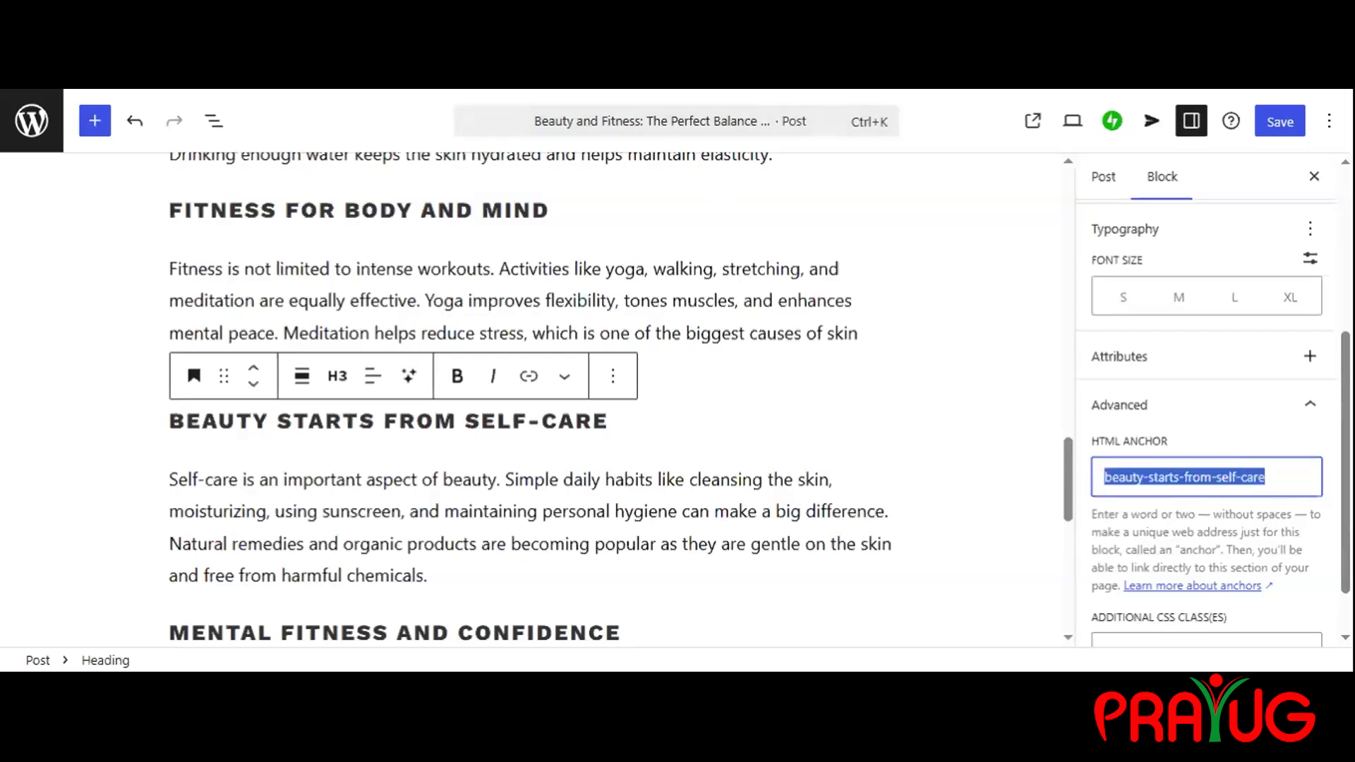
pyautogui.scroll(15, 621, 395)
pyautogui.scroll(3, 537, 395)
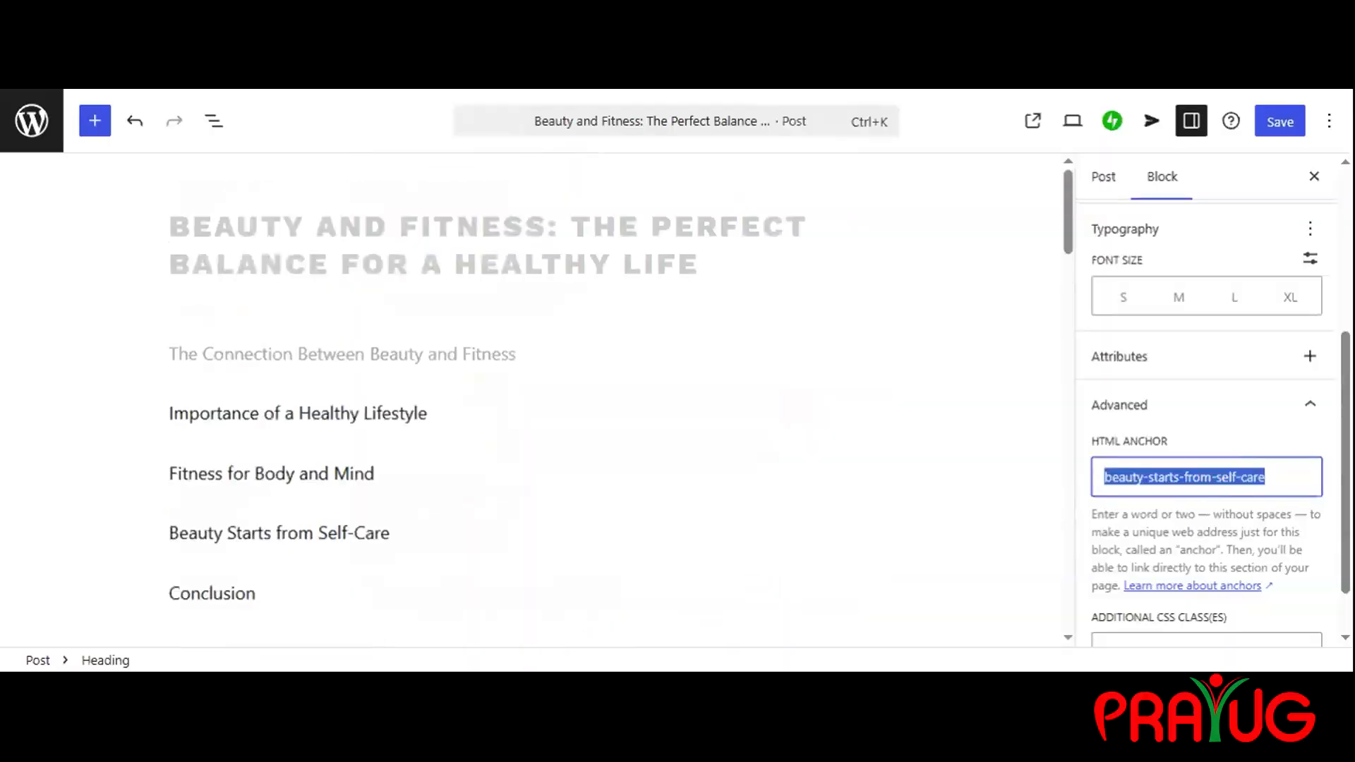
pyautogui.scroll(-4, 536, 395)
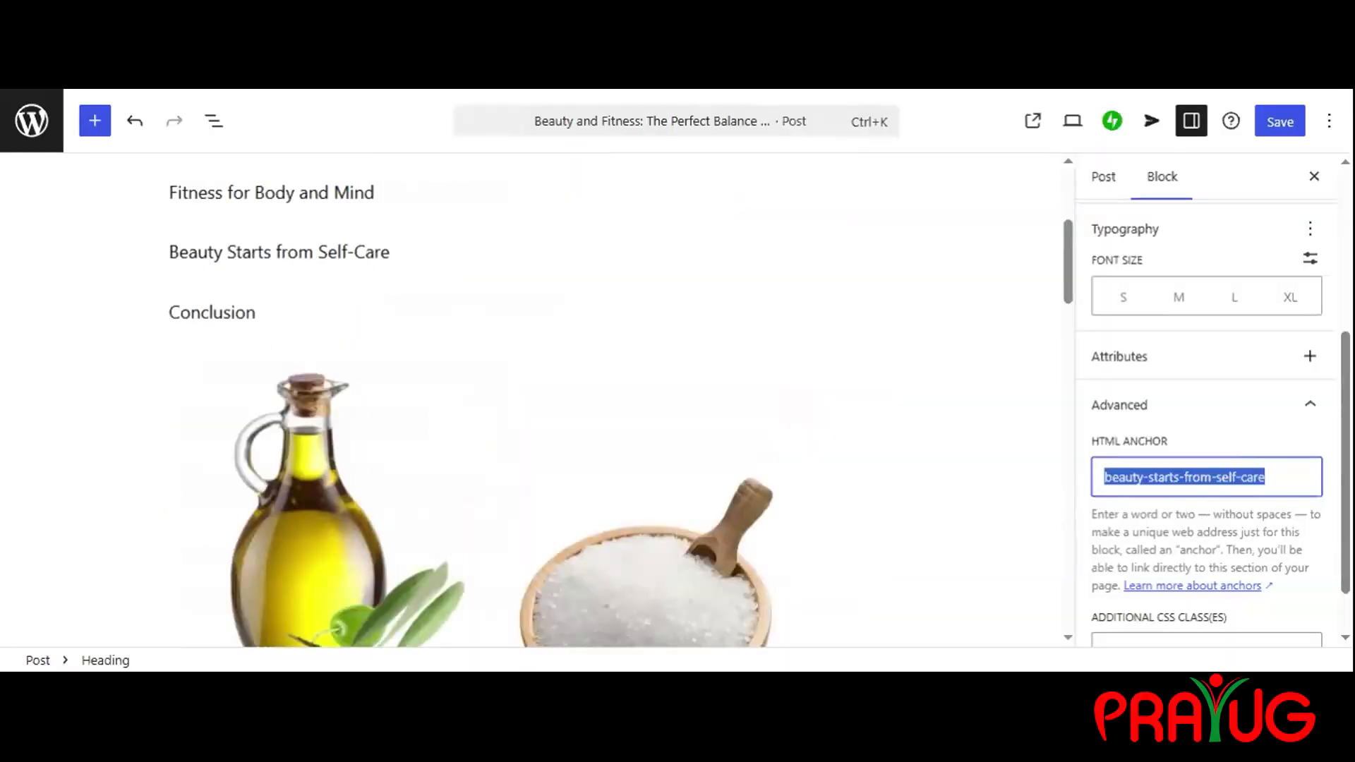
pyautogui.tripleClick(294, 252)
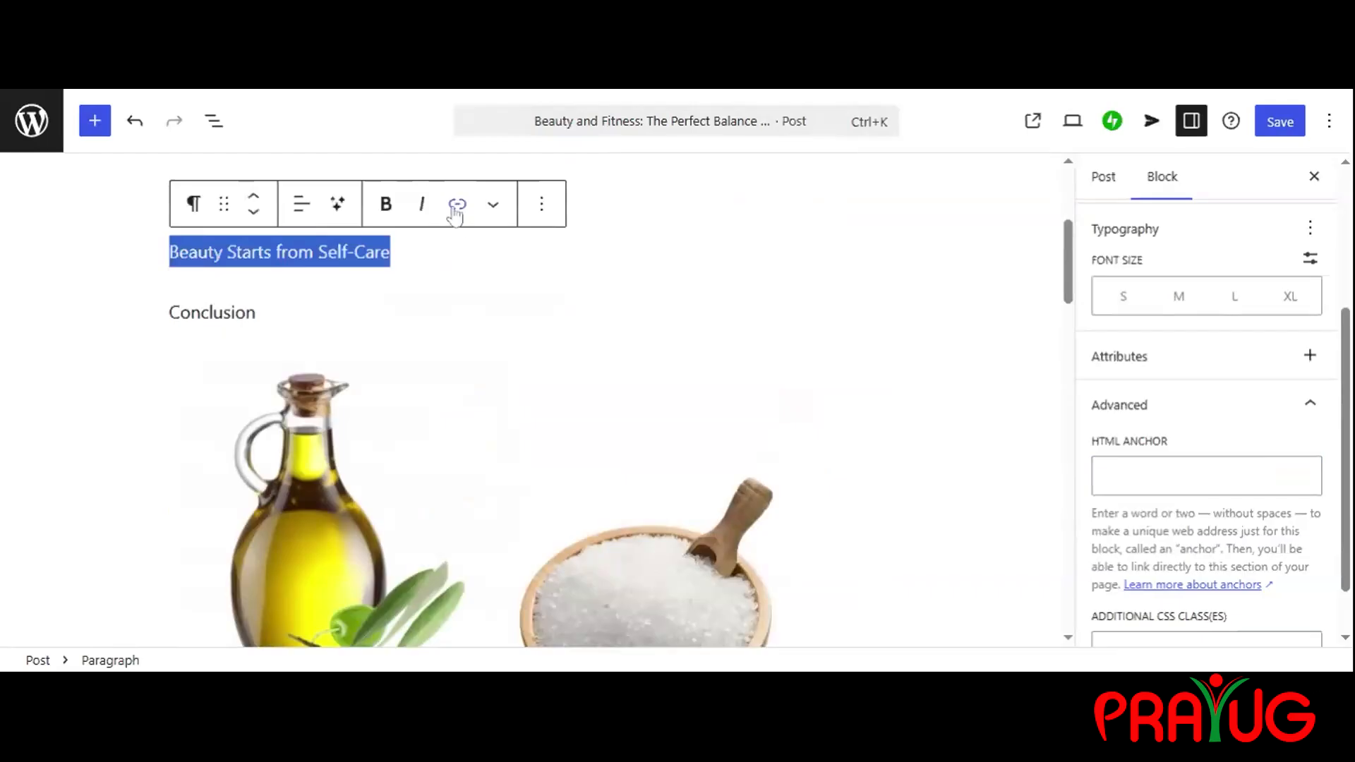
pyautogui.click(457, 205)
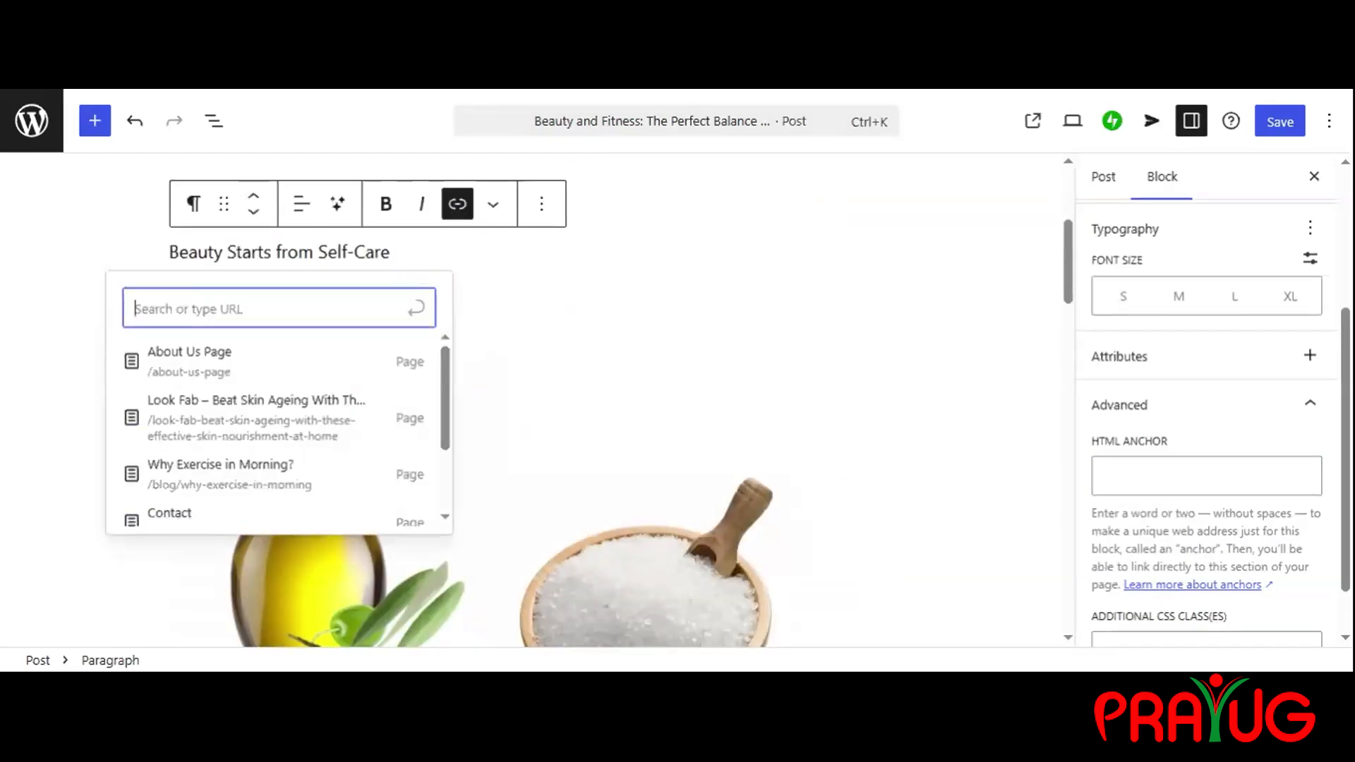
pyautogui.write('#')
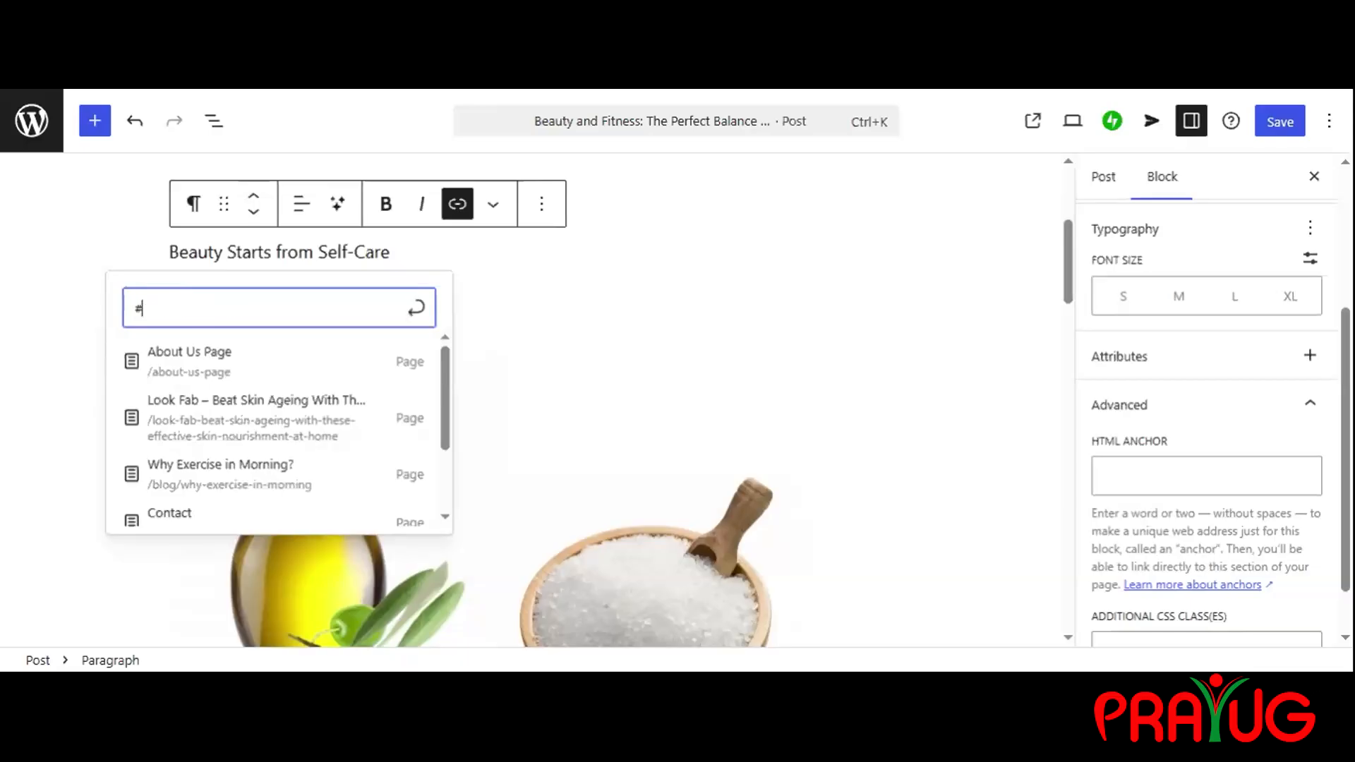
pyautogui.hotkey('ctrl', 'v')
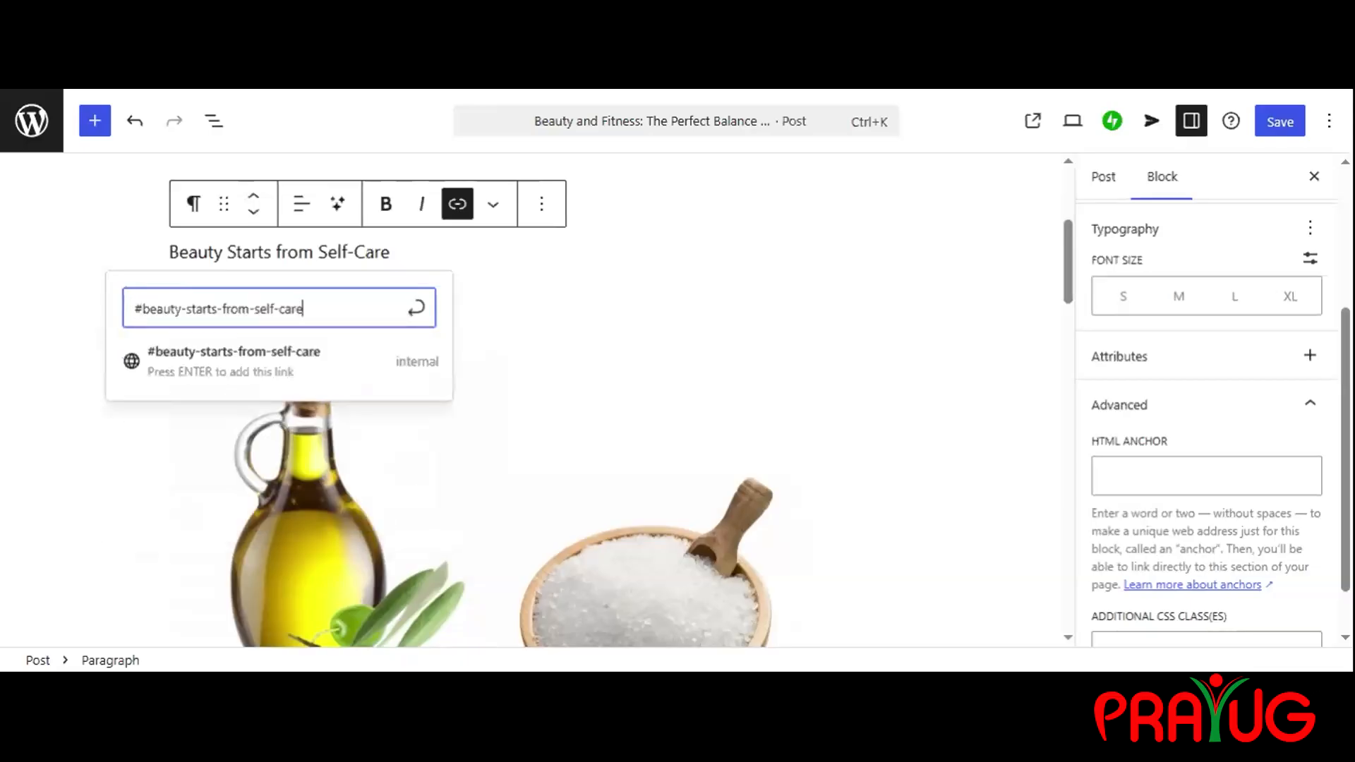
pyautogui.click(428, 374)
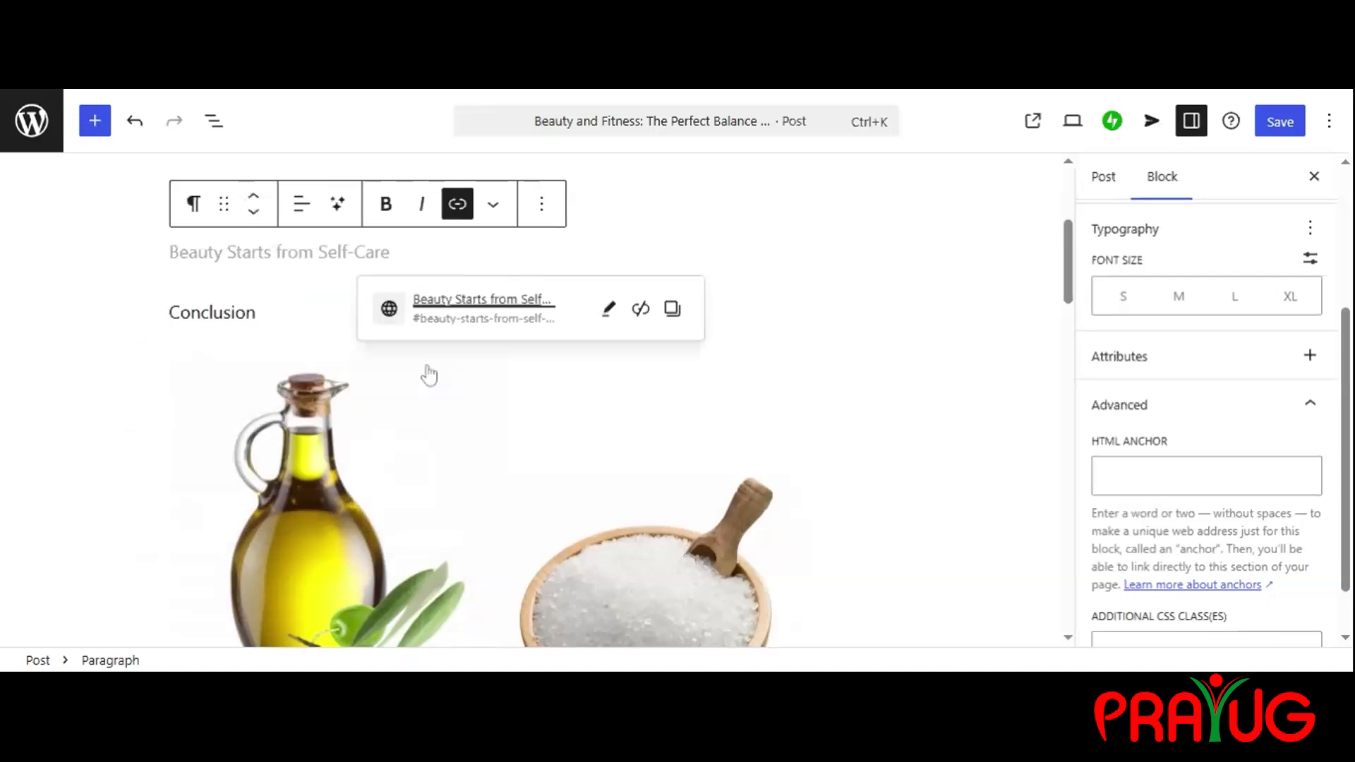
pyautogui.click(847, 239)
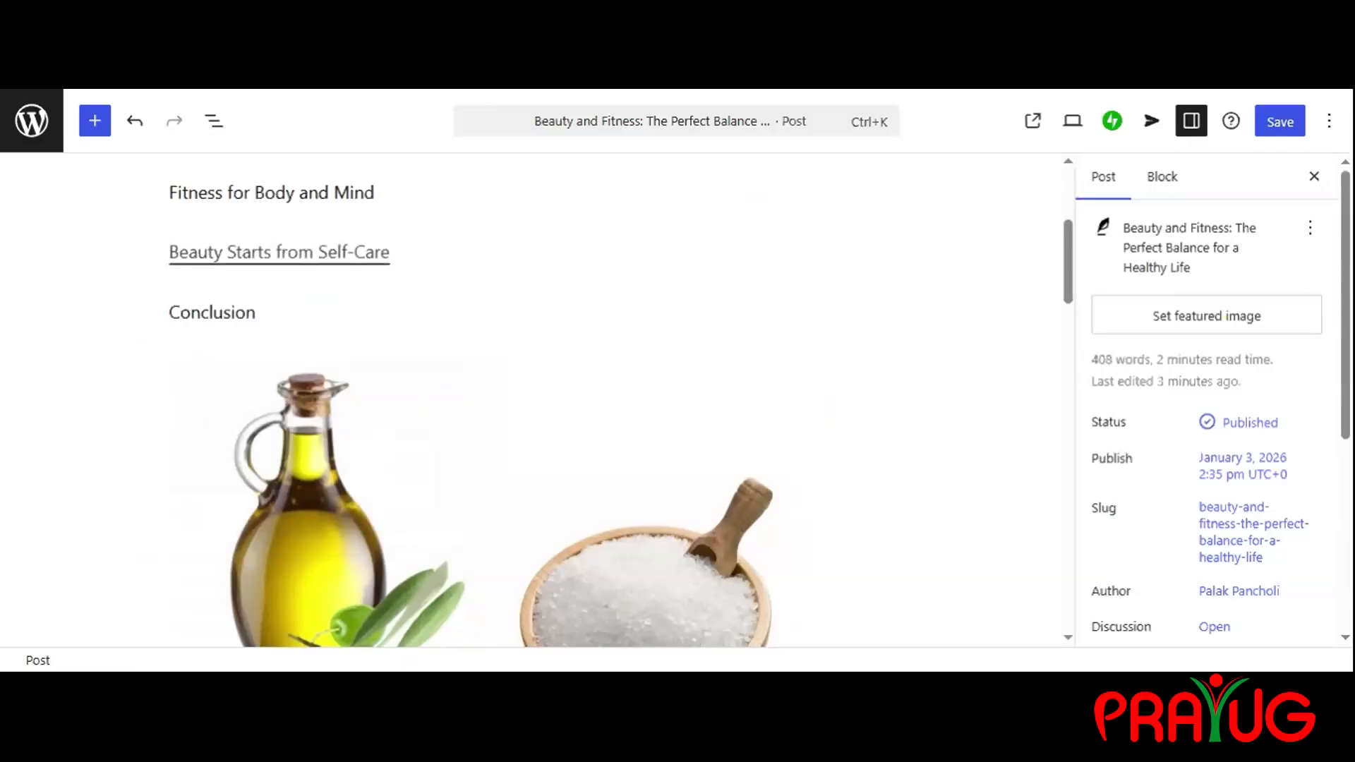
# Save the post and test the "Beauty Starts from Self-Care" link on its live page
pyautogui.click(1279, 126)
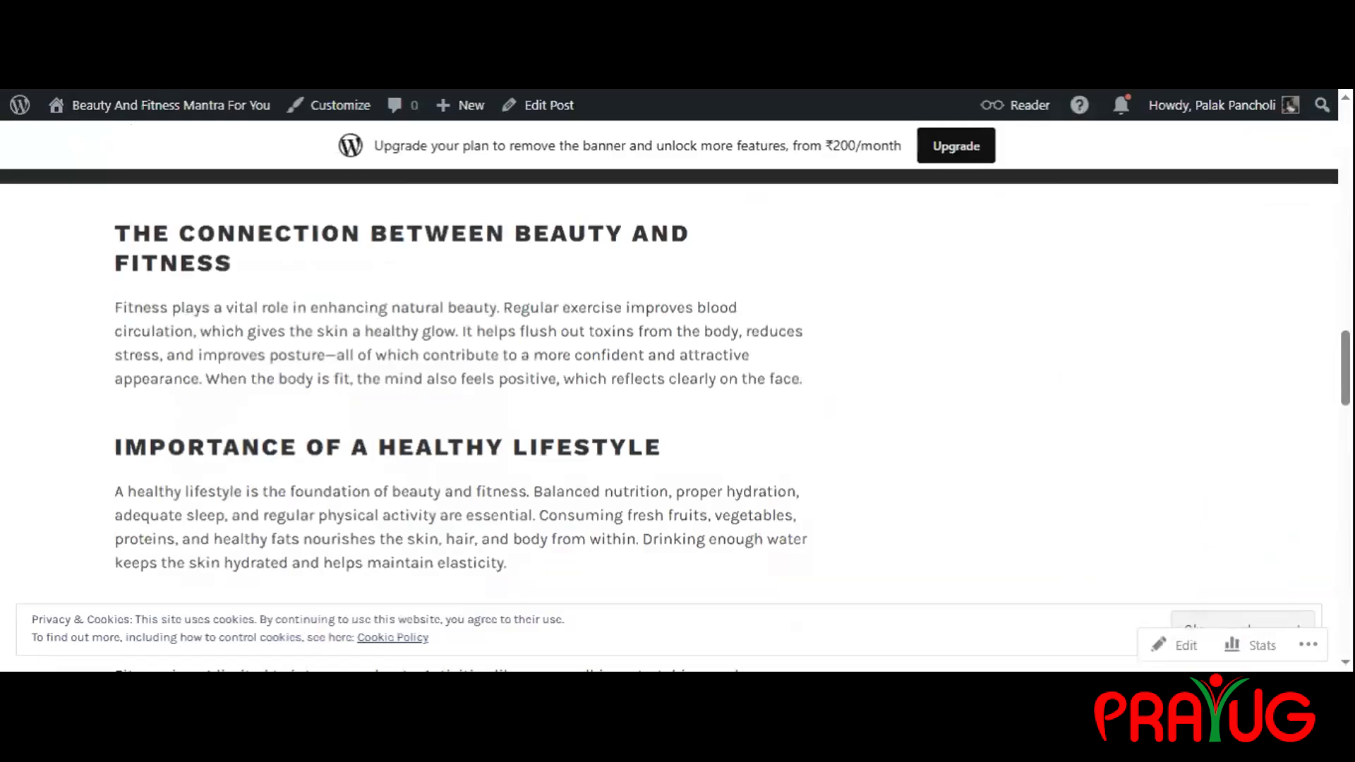
pyautogui.scroll(10, 384, 403)
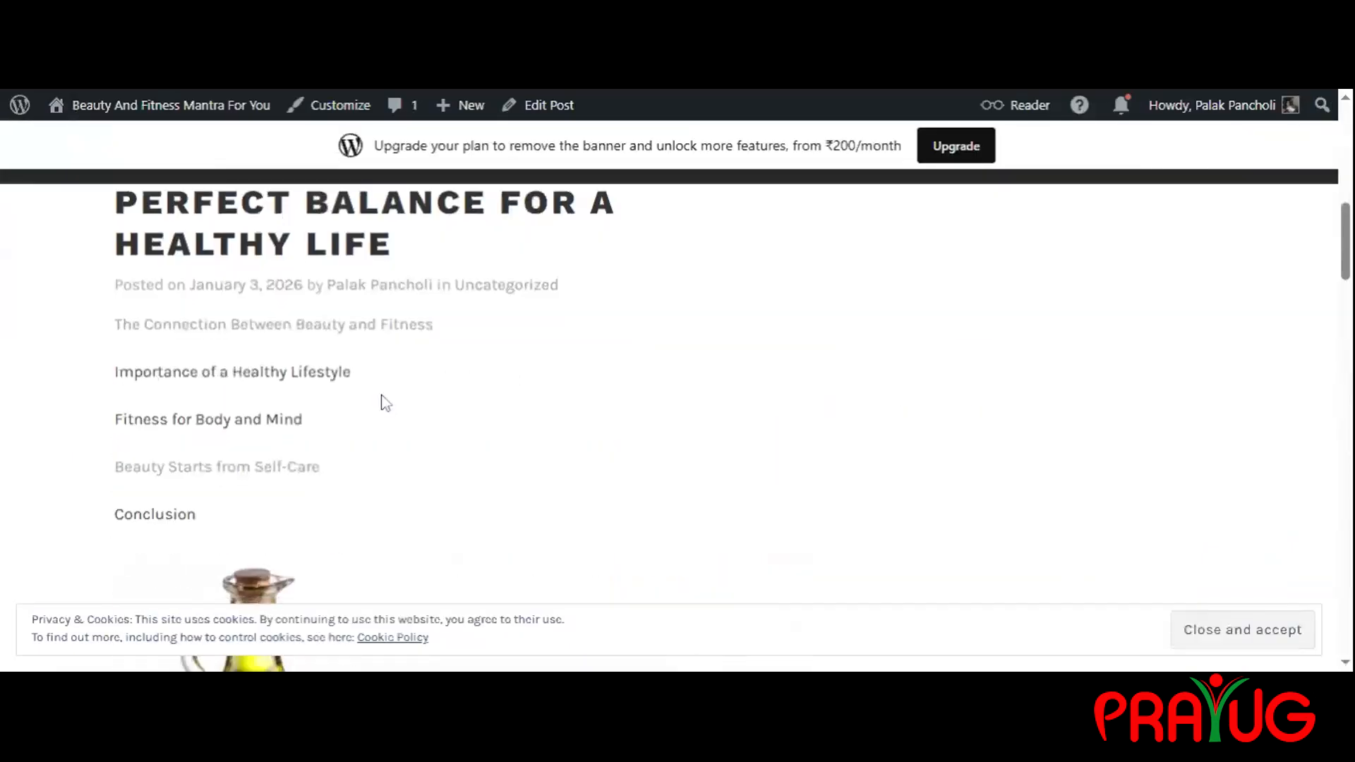
pyautogui.scroll(-1, 385, 403)
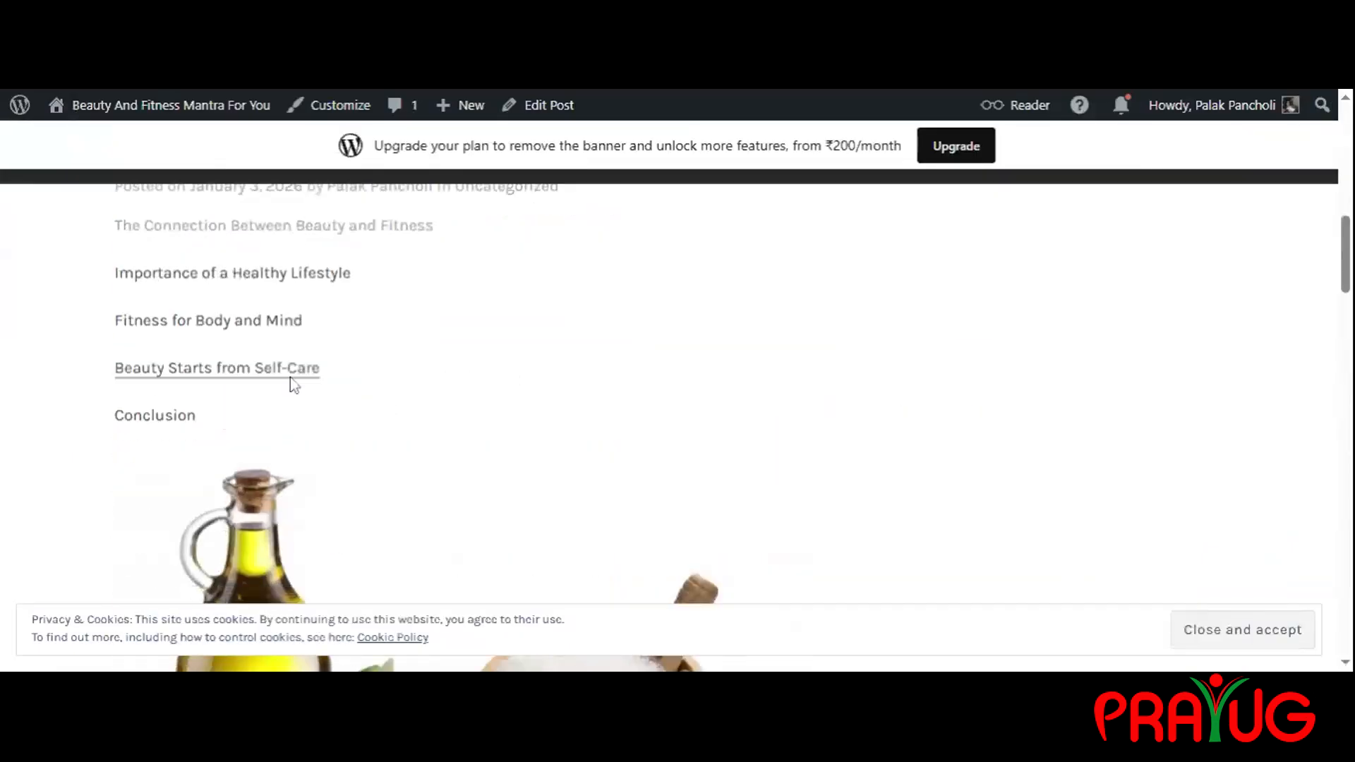
pyautogui.click(237, 375)
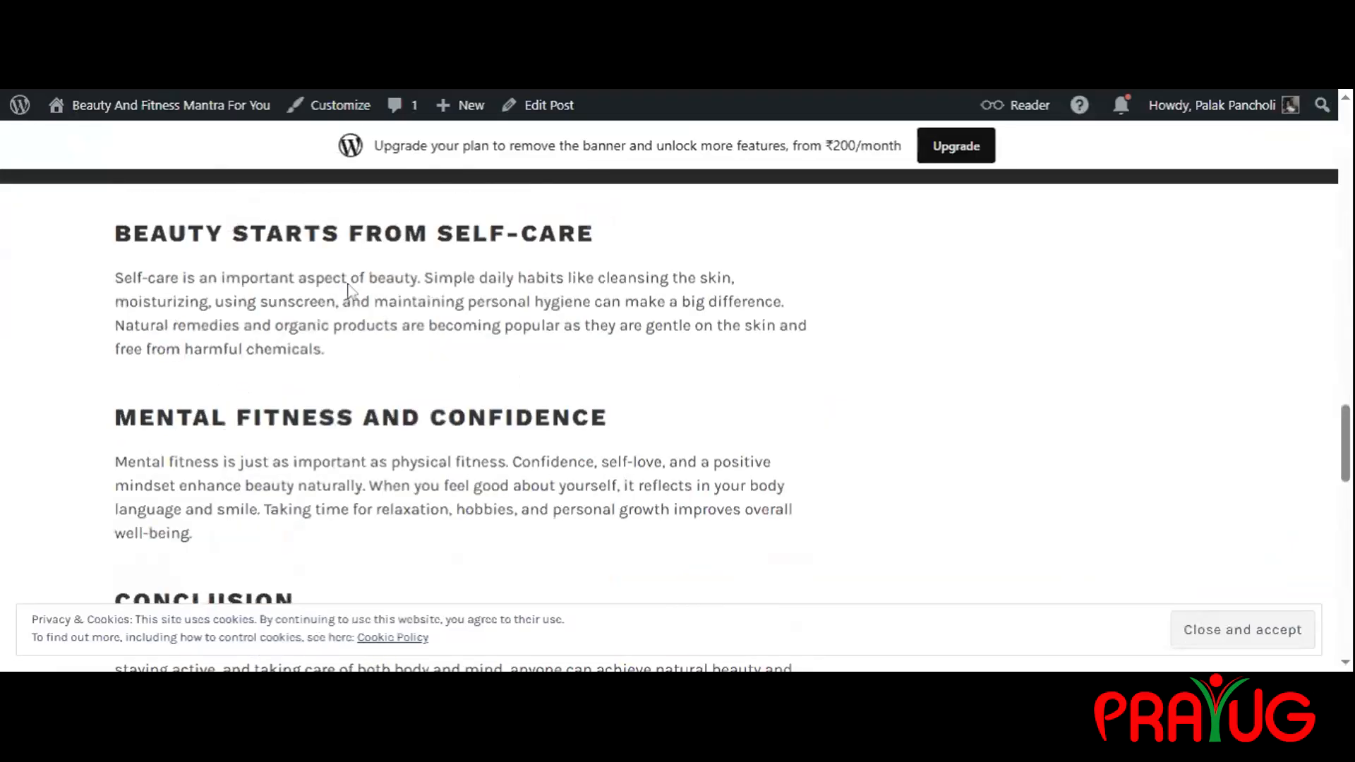
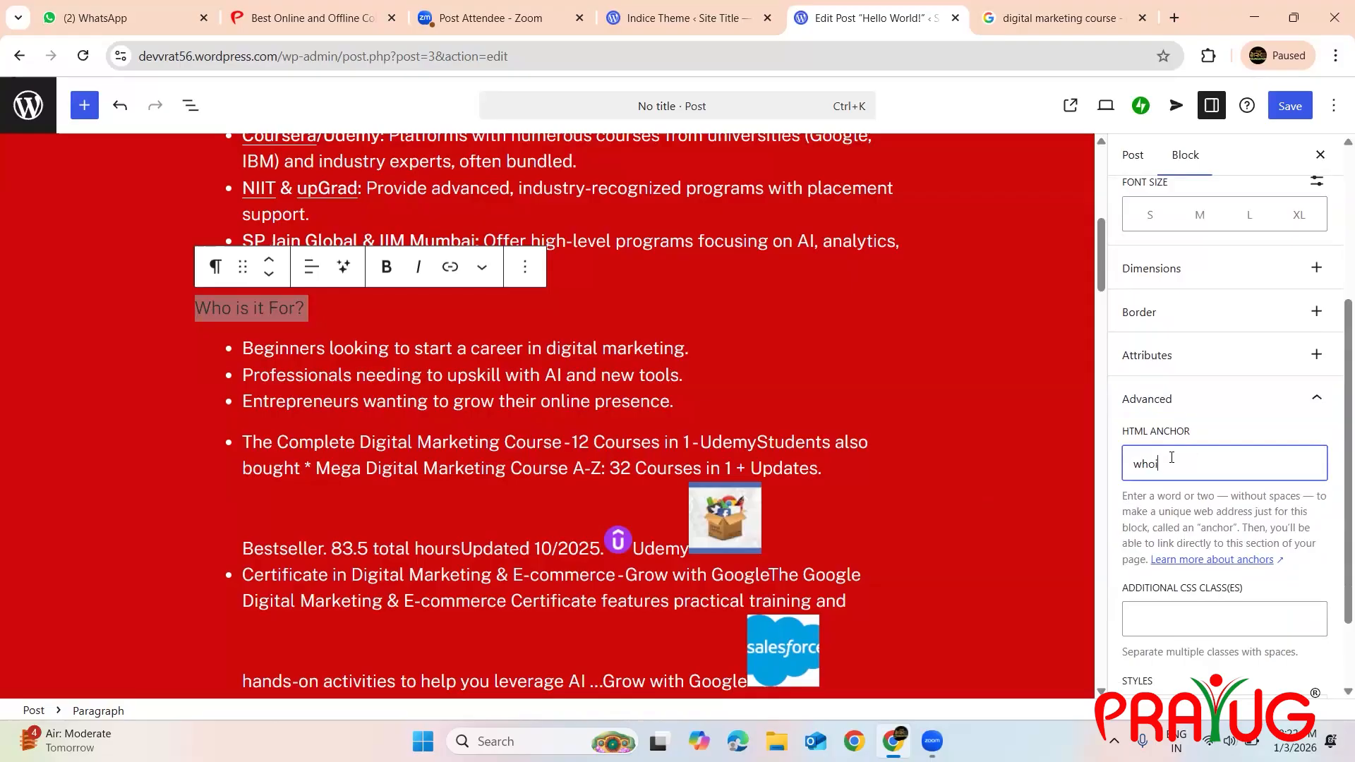
# Set the HTML anchor of the "Who is it For?" paragraph in the digital marketing post to "who-is-it-for"
pyautogui.write('tfor')
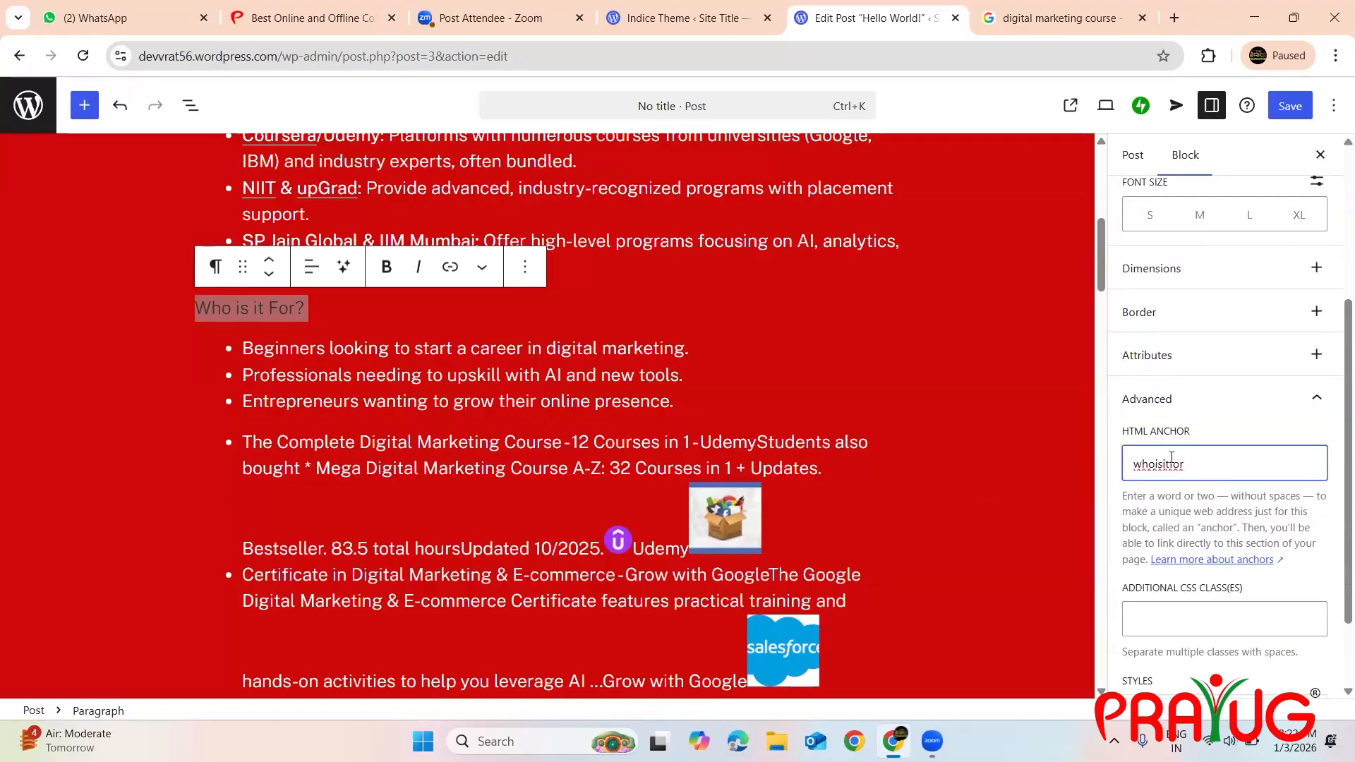
pyautogui.press('BackSpace')
pyautogui.press('BackSpace')
pyautogui.press('BackSpace')
pyautogui.press('BackSpace')
pyautogui.press('BackSpace')
pyautogui.press('BackSpace')
pyautogui.write('-is')
pyautogui.write('-it-for')
# Select the whole anchor text for copying, and add a paragraph "who is it for" directly below "Key Areas Covered:"
pyautogui.hotkey('ctrl', 'a')
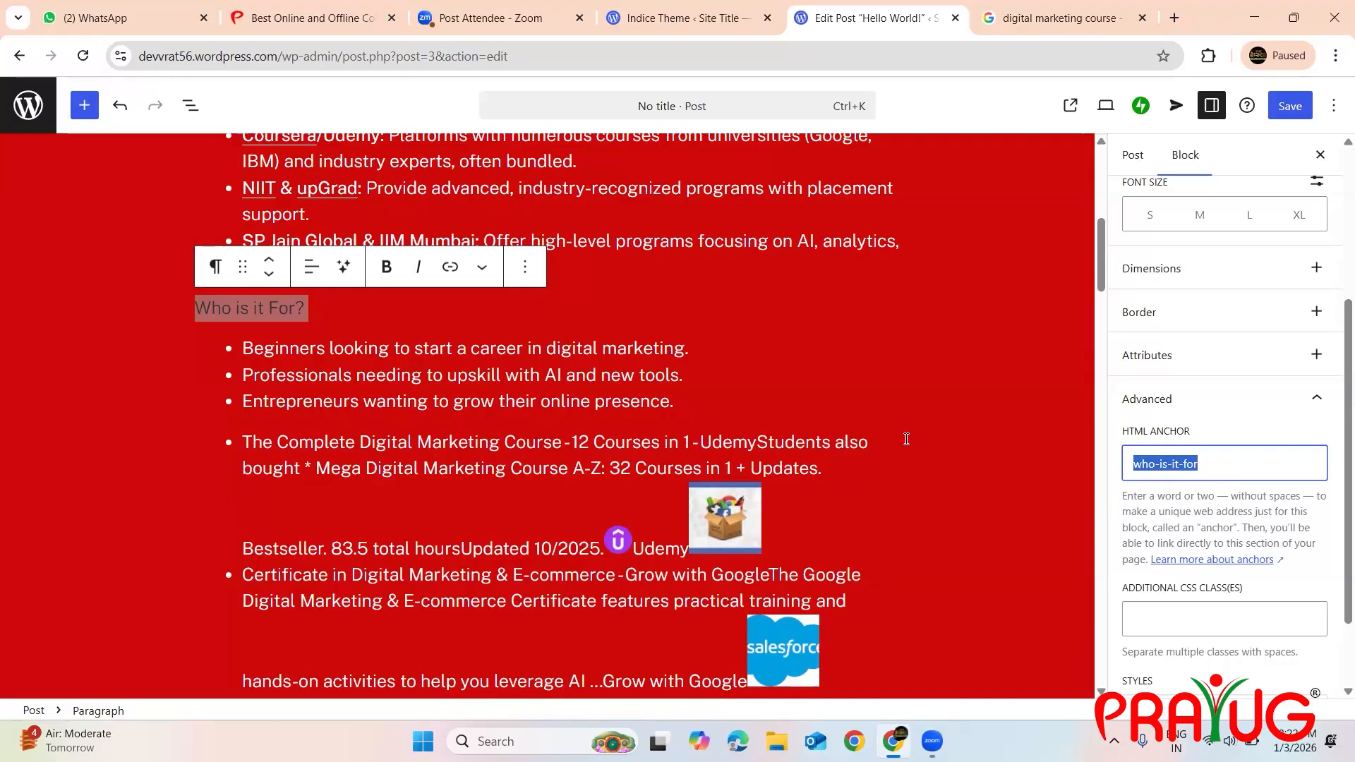
pyautogui.scroll(7, 906, 439)
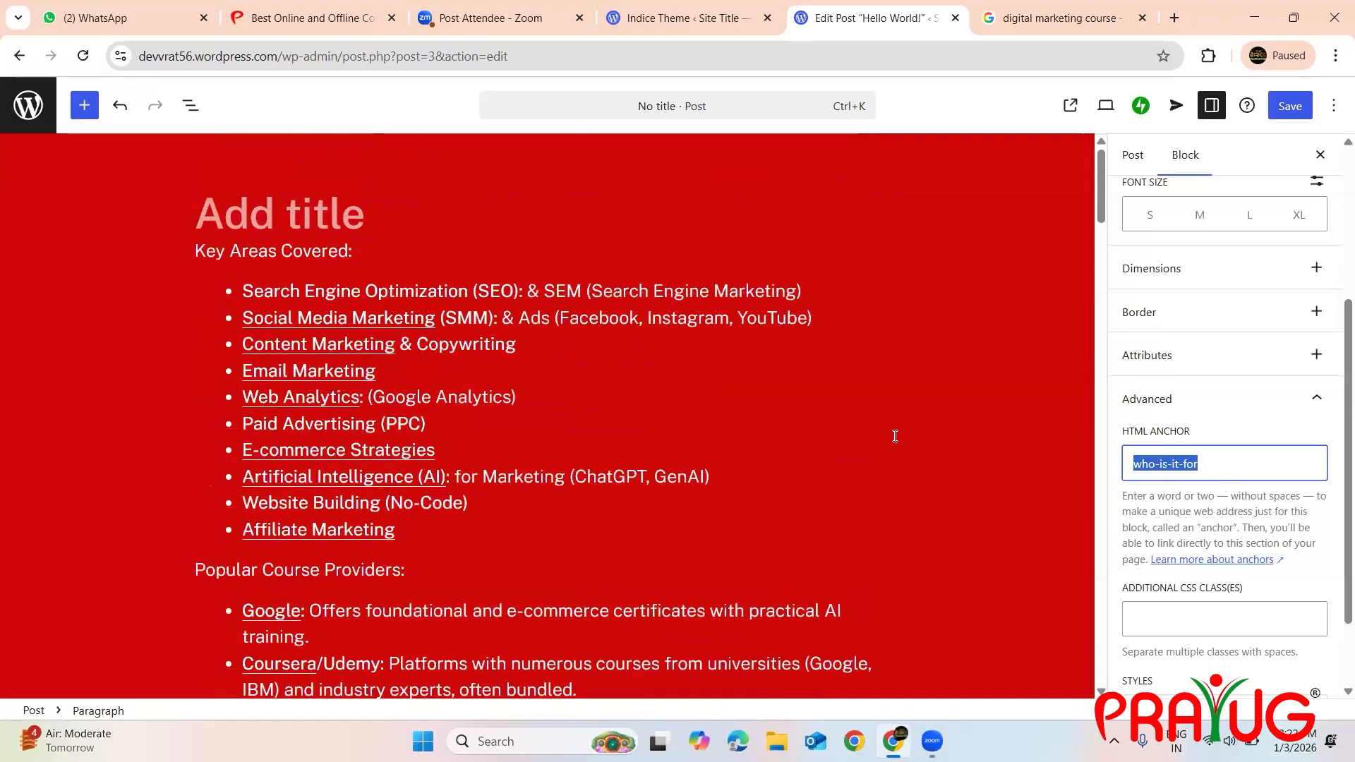
pyautogui.click(289, 246)
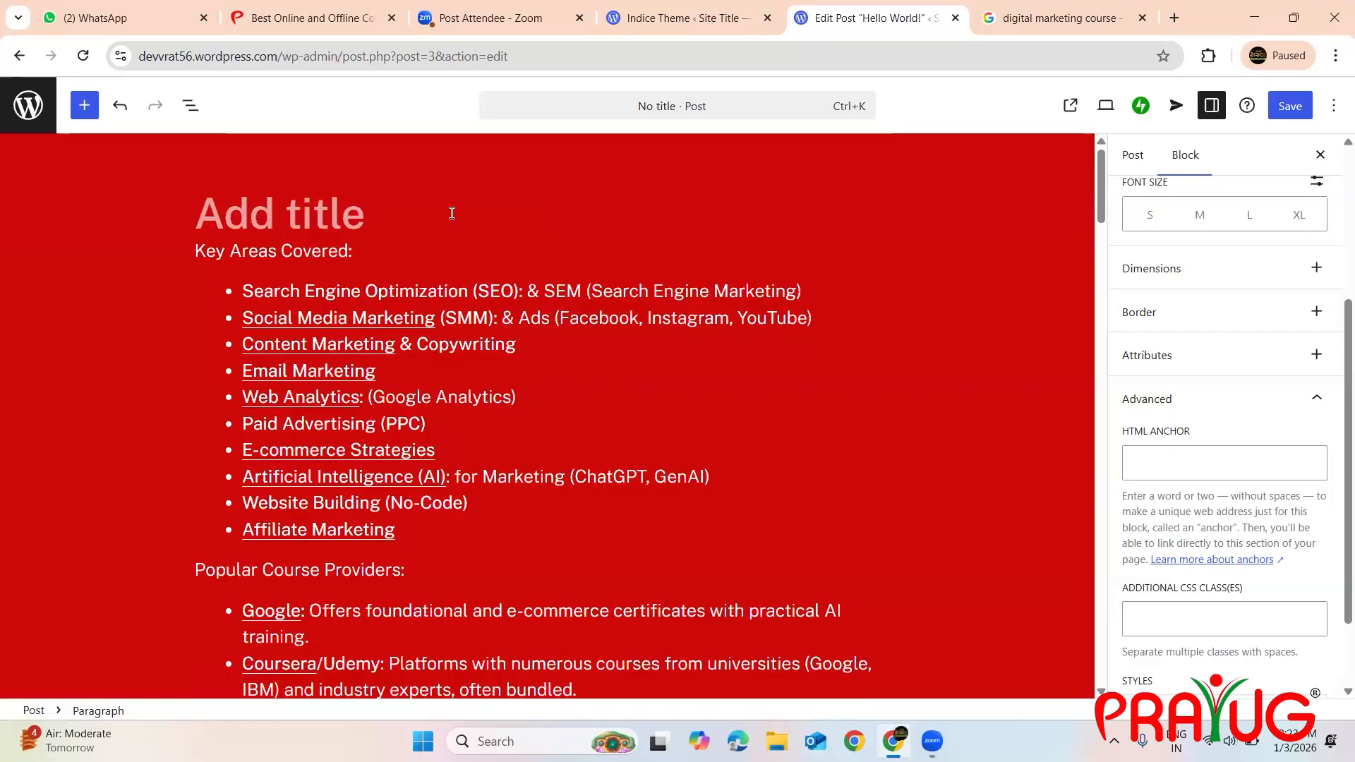
pyautogui.press('Return')
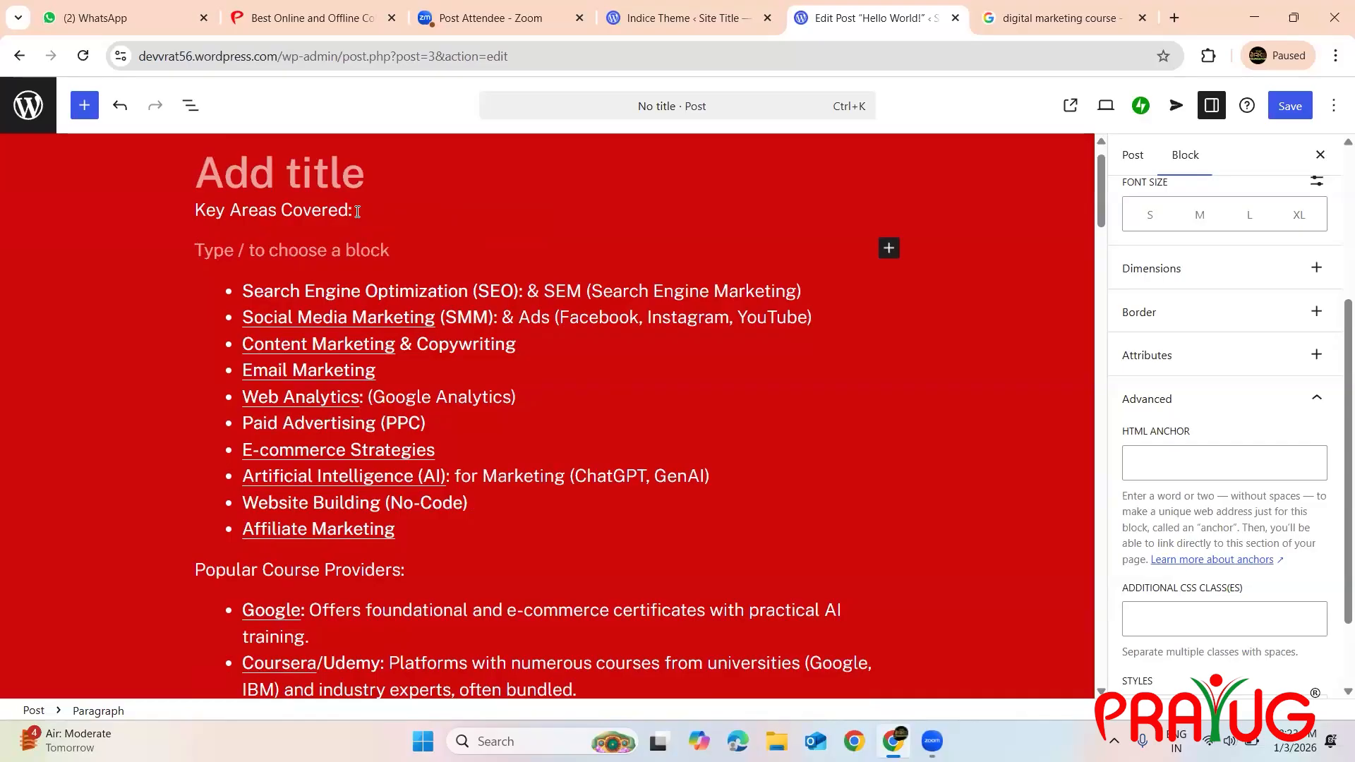
pyautogui.write('who is it for')
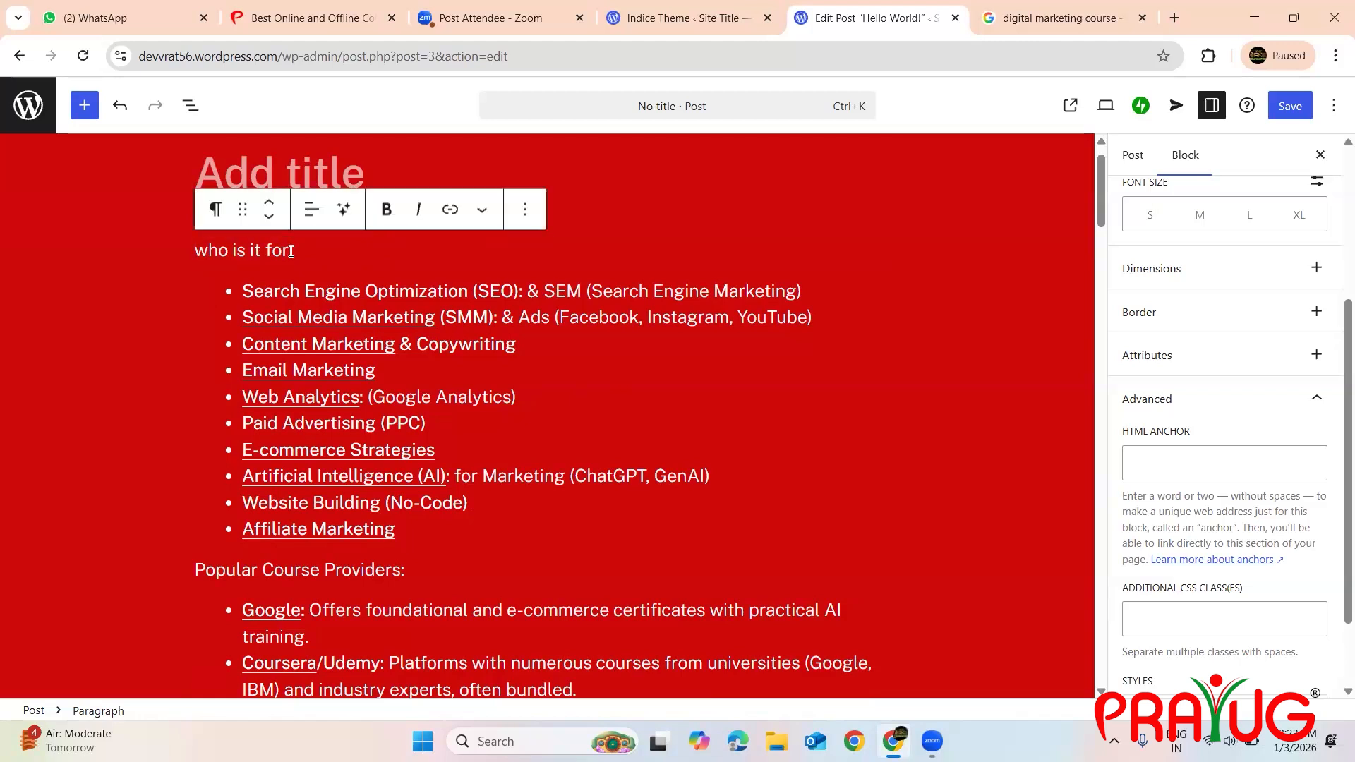
# Link the "who is it for" paragraph below "Key Areas Covered:" to the anchor "#who-is-it-for"
pyautogui.tripleClick(198, 253)
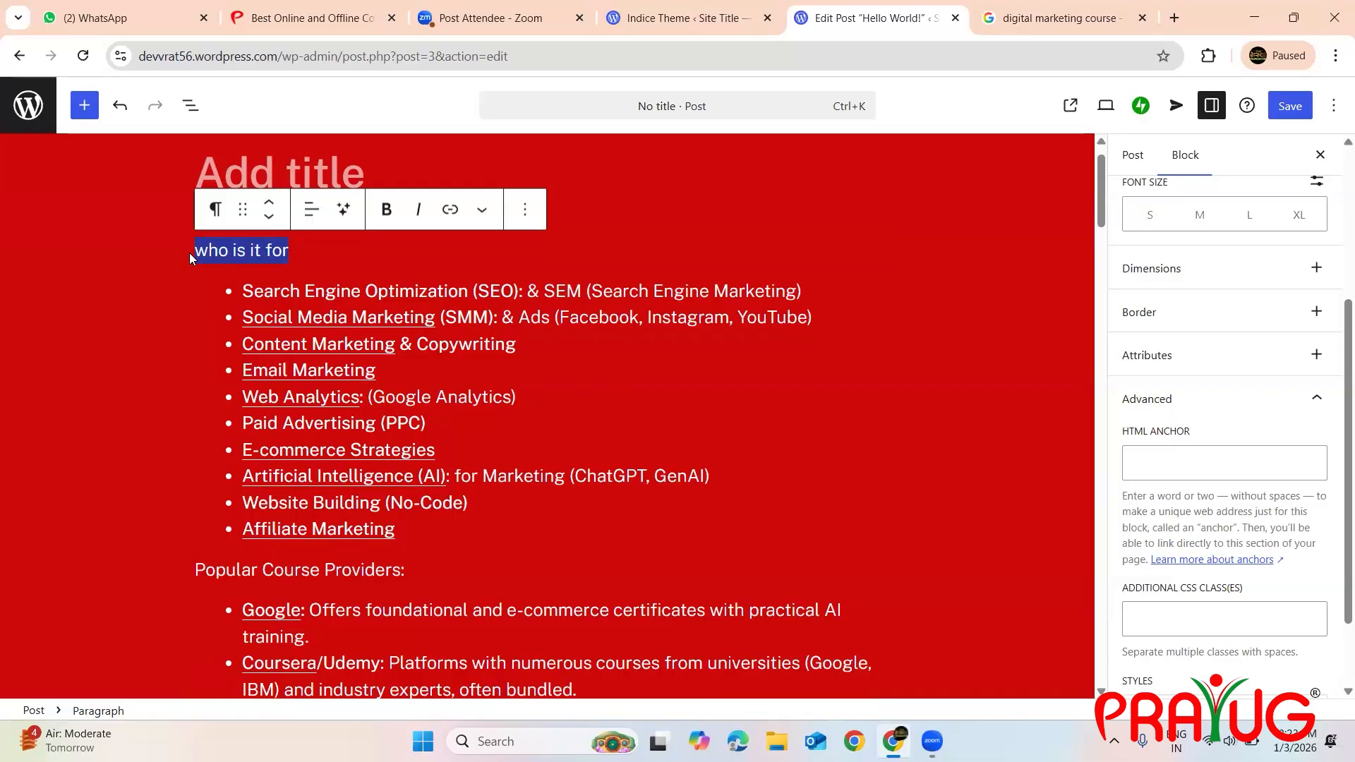
pyautogui.click(449, 209)
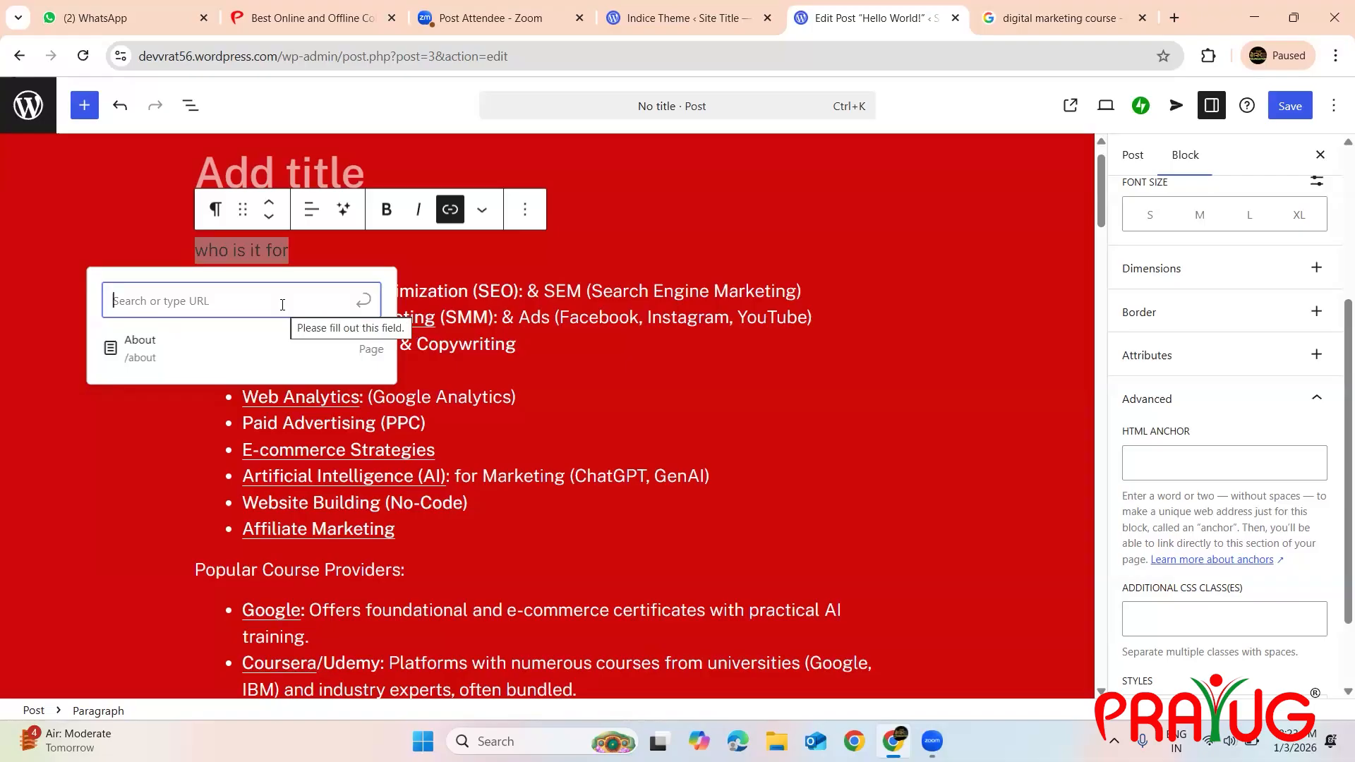
pyautogui.write('#')
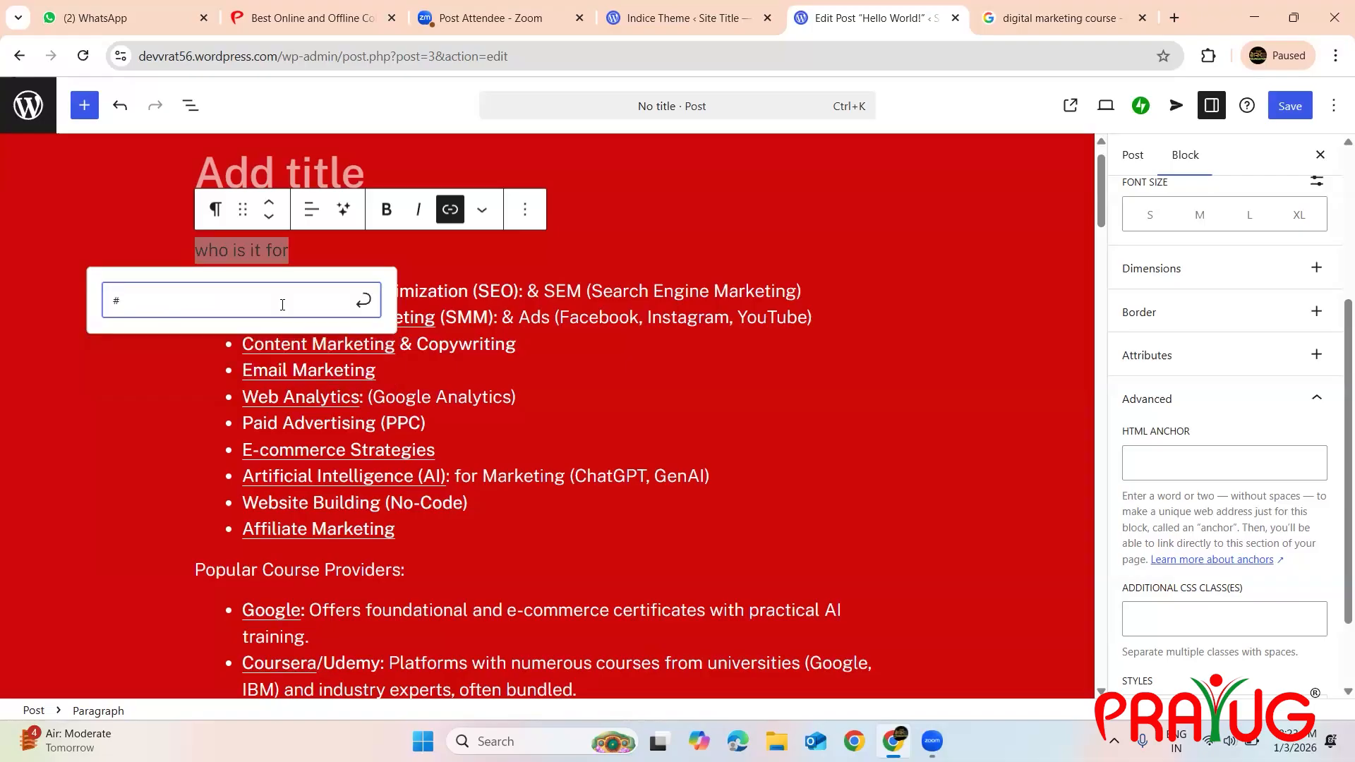
pyautogui.write('who-is-it-for')
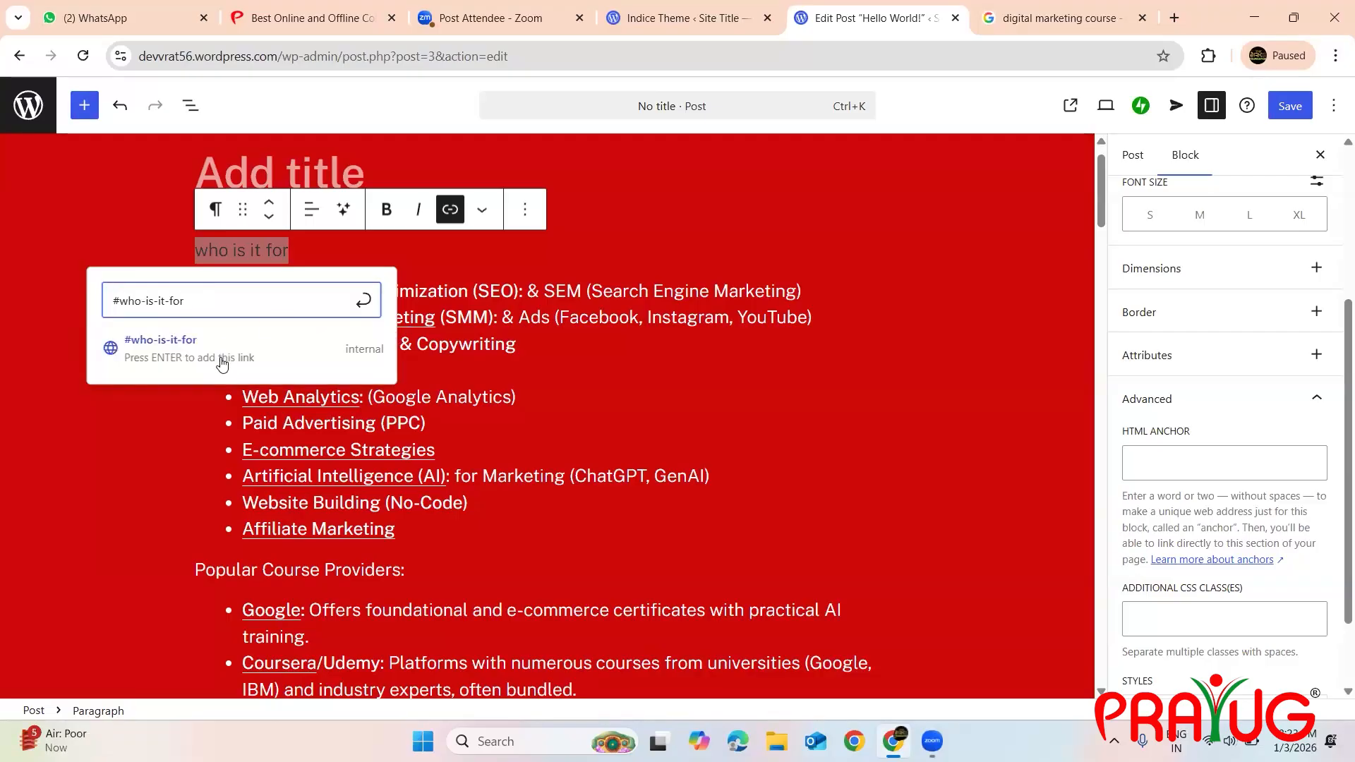
pyautogui.click(221, 356)
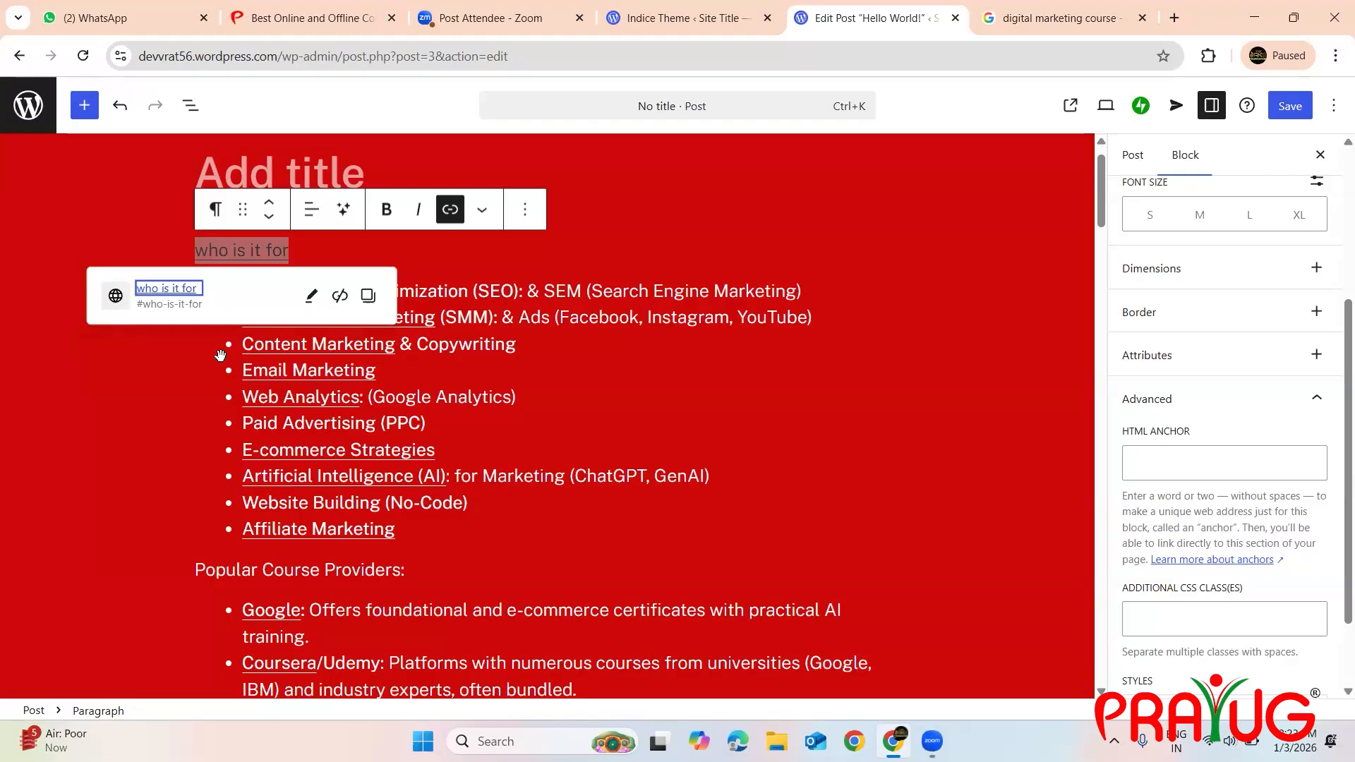
pyautogui.click(781, 399)
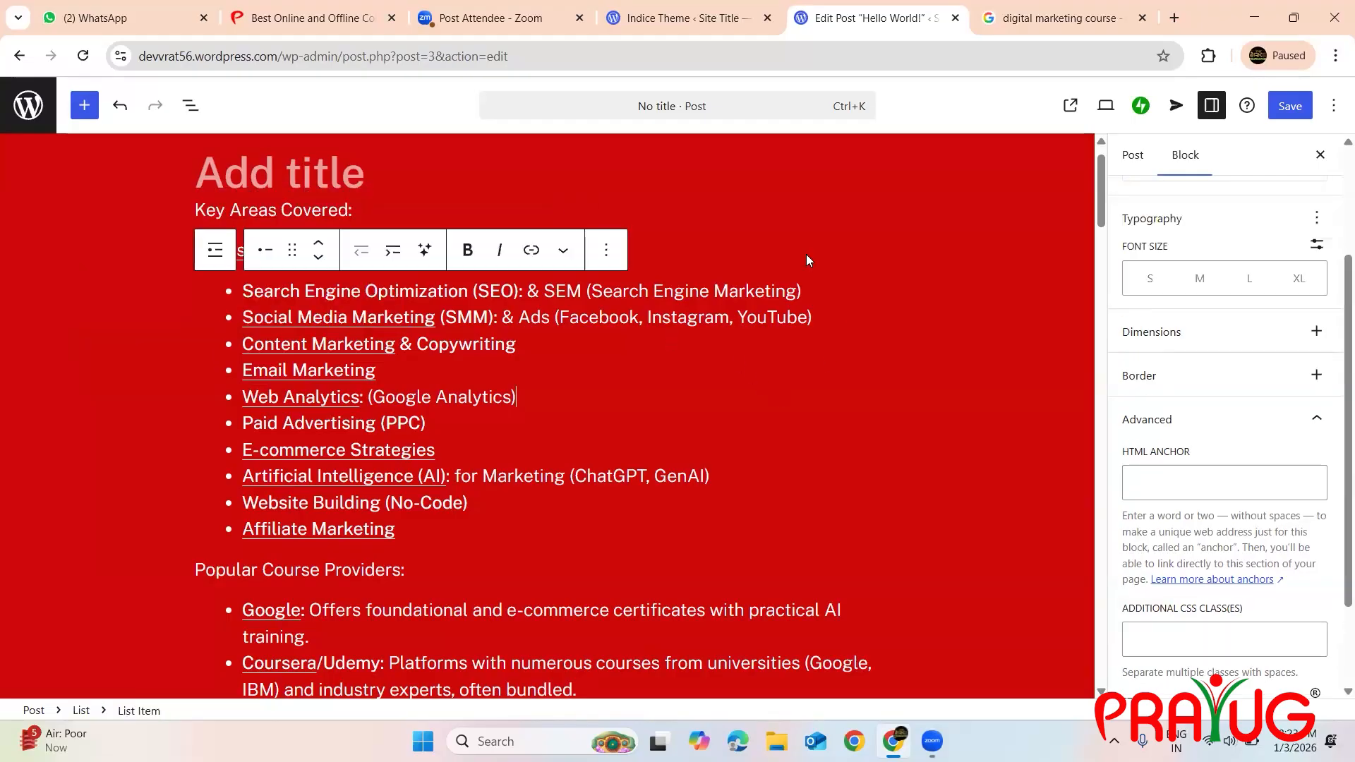
# Return to the linked "who is it for" paragraph and save the digital marketing post
pyautogui.press('Up')
pyautogui.press('Up')
pyautogui.press('Up')
pyautogui.press('Up')
pyautogui.press('Up')
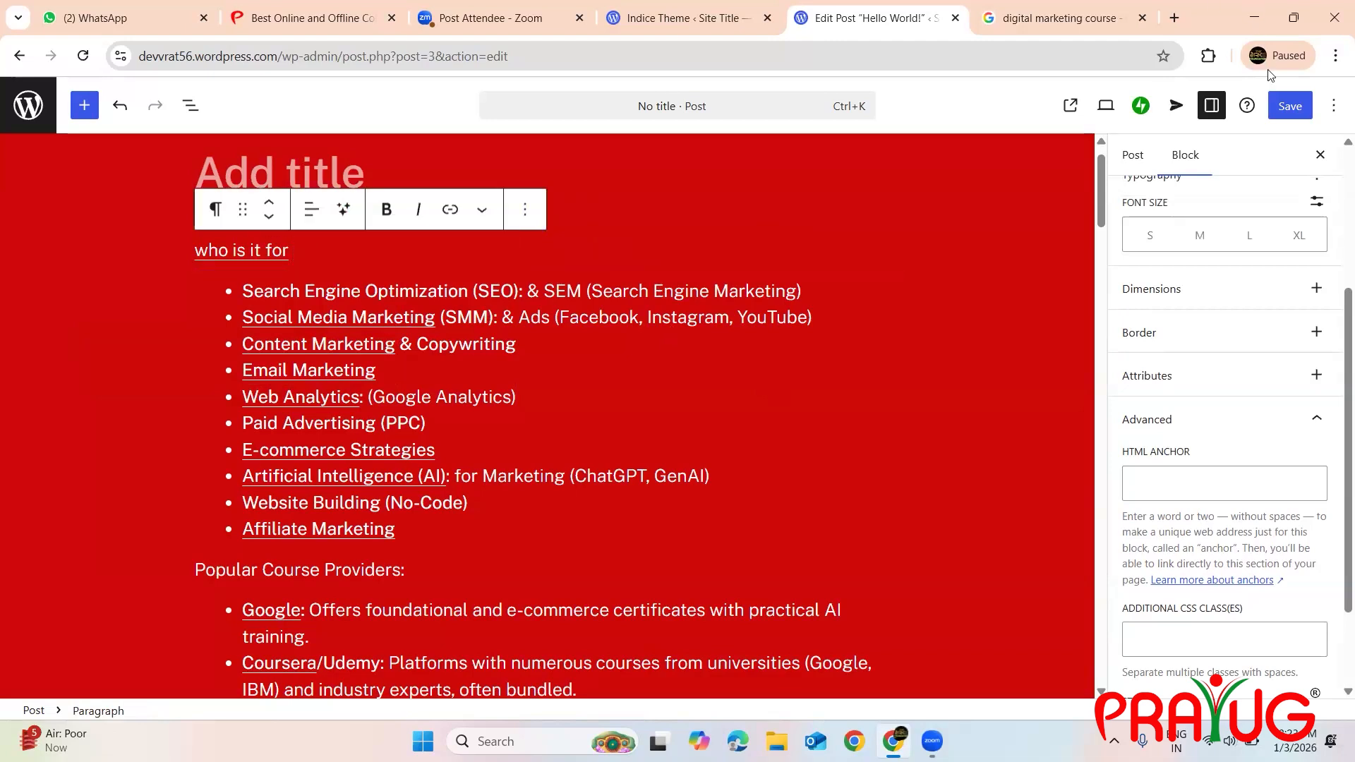
pyautogui.click(1282, 106)
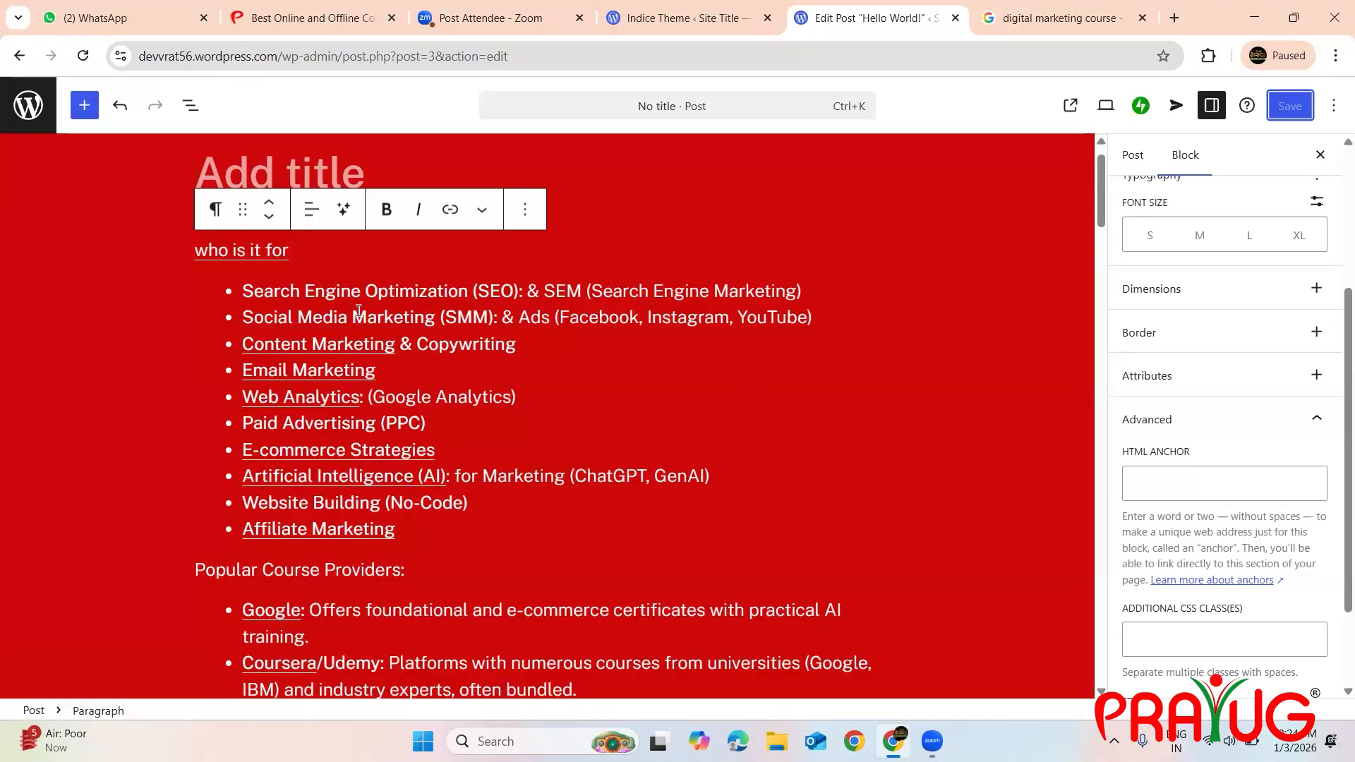
pyautogui.click(237, 251)
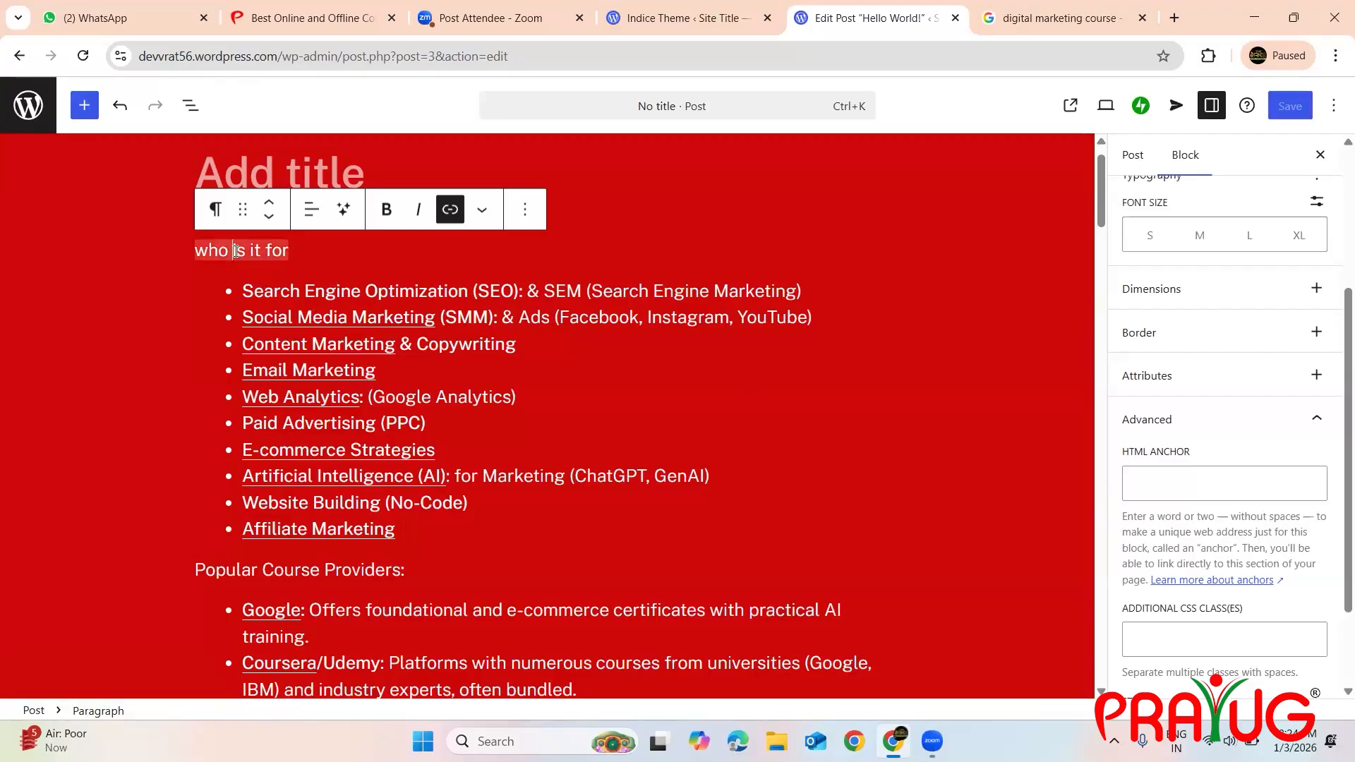
pyautogui.click(169, 372)
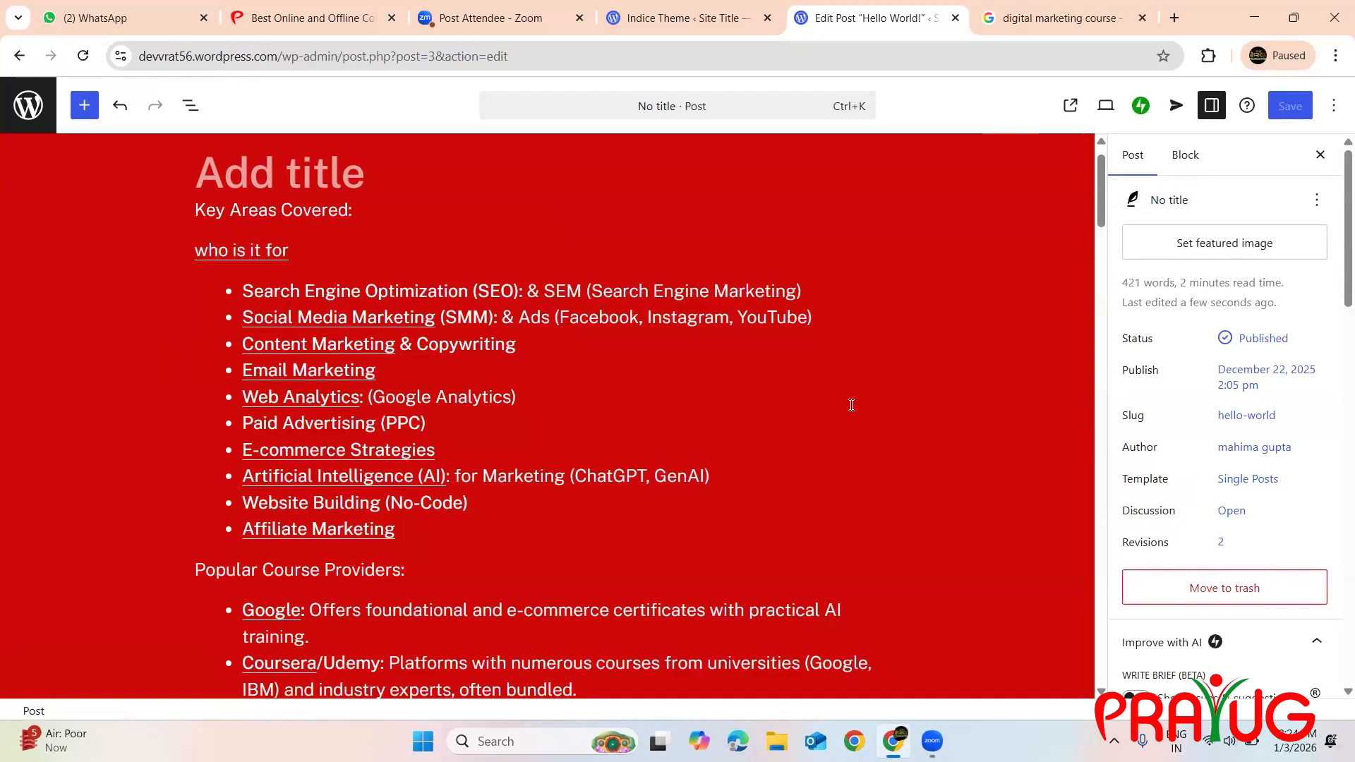
pyautogui.scroll(-9, 851, 405)
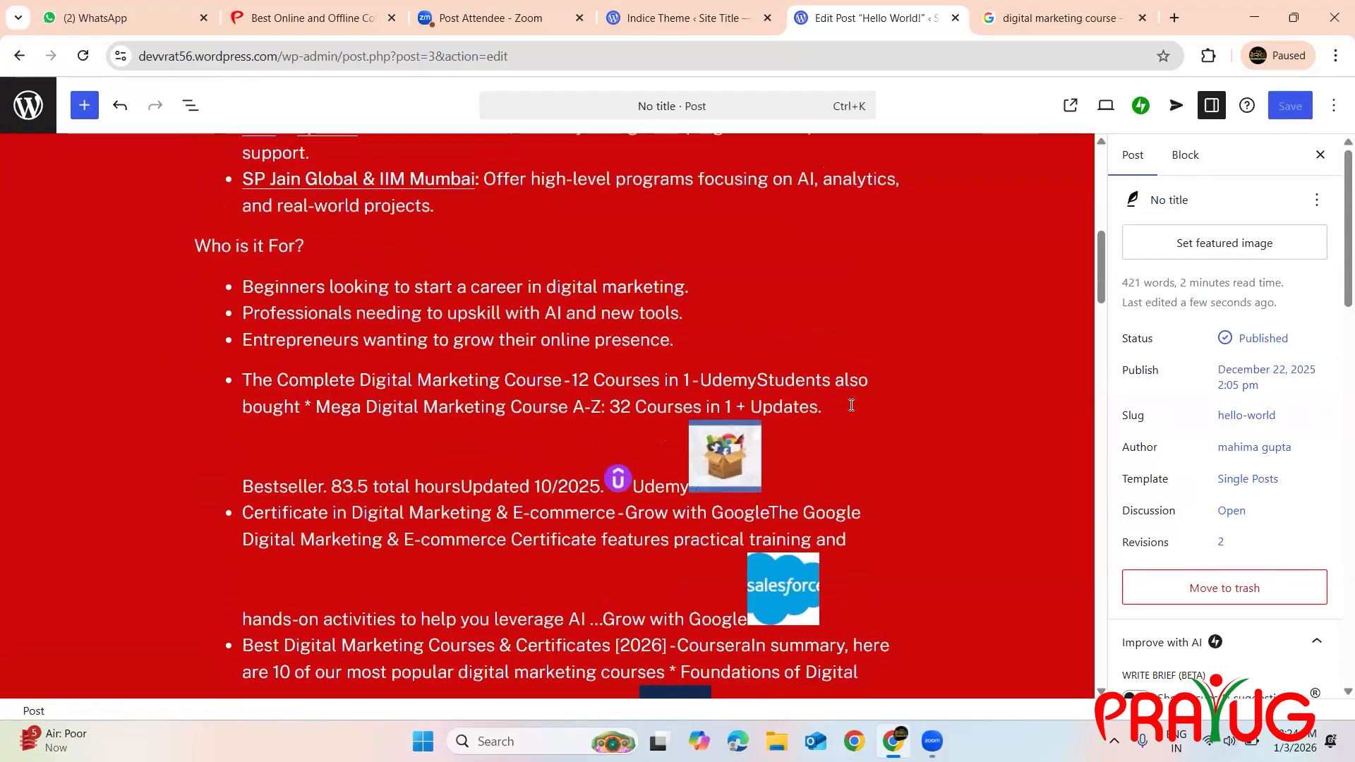
pyautogui.scroll(10, 851, 404)
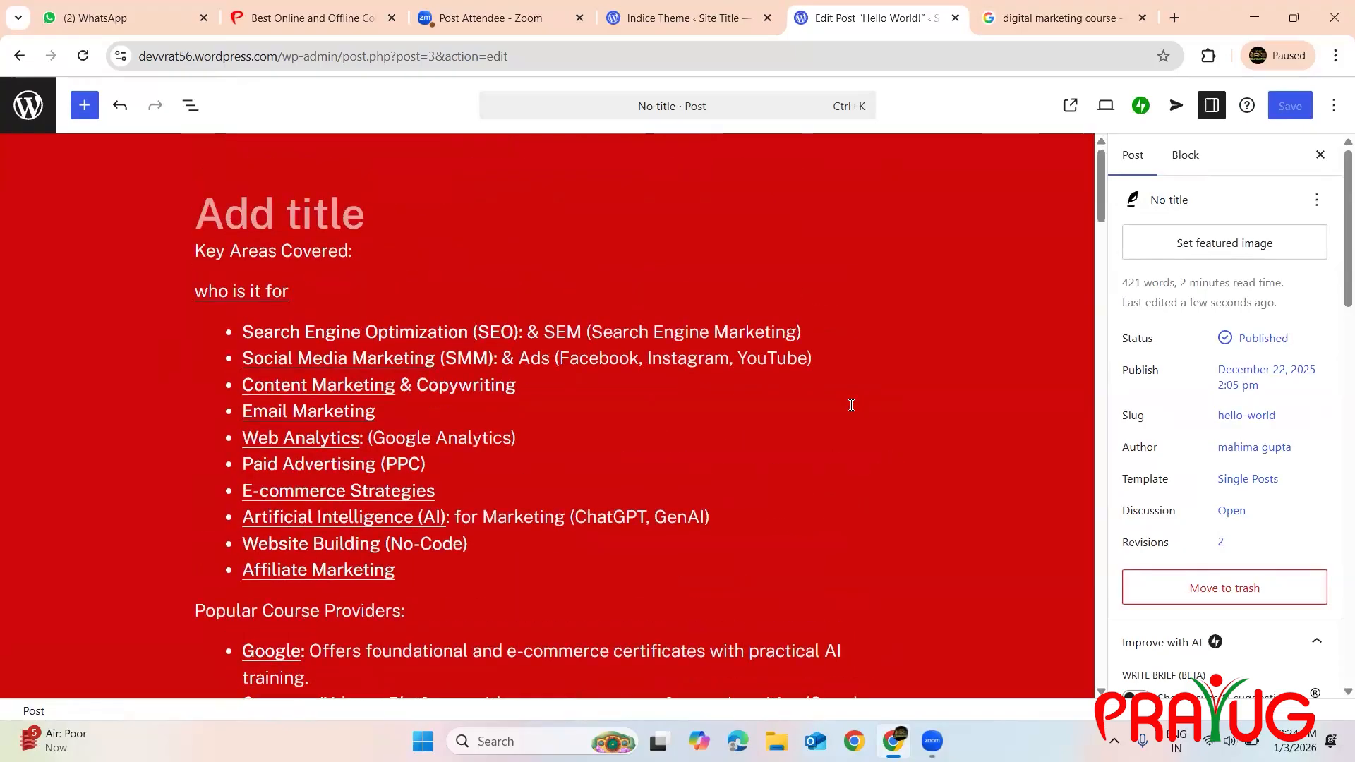
pyautogui.scroll(-4, 851, 404)
pyautogui.scroll(4, 852, 405)
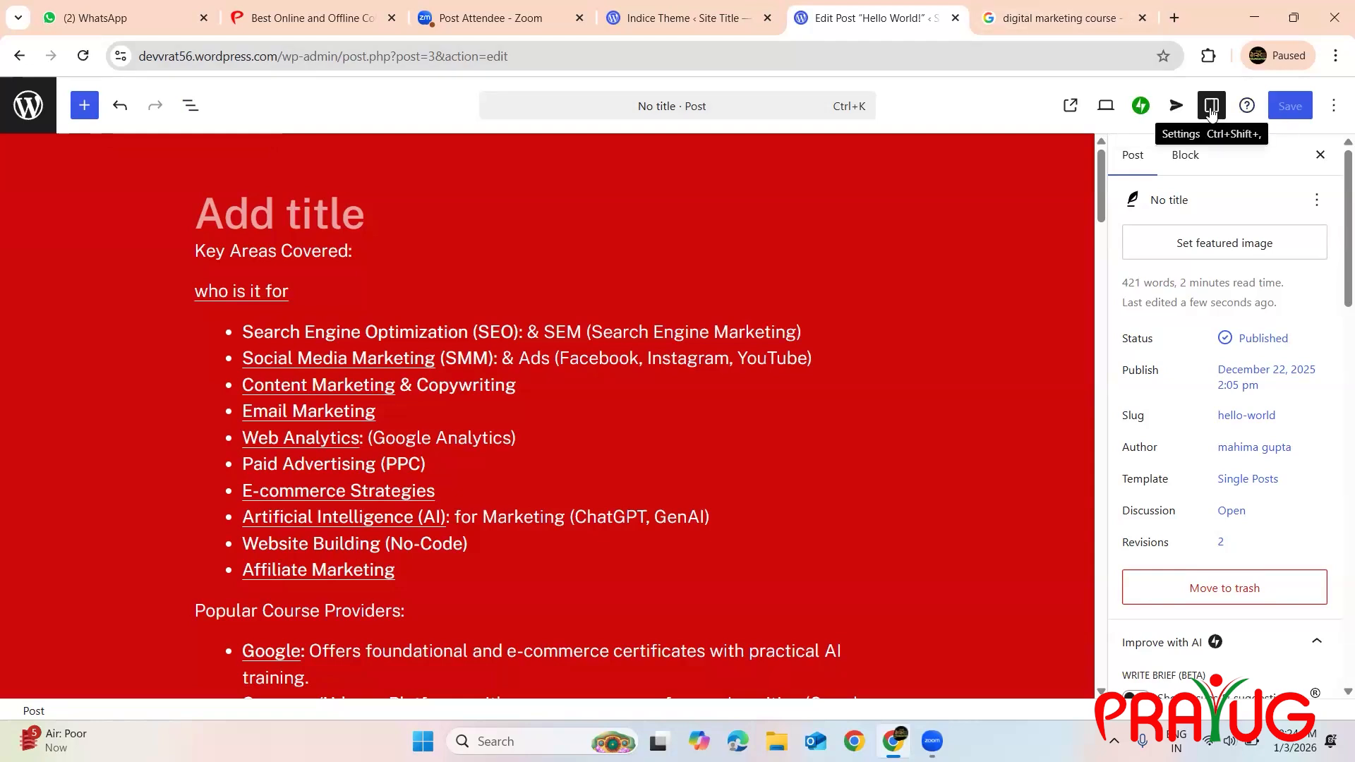
# View the live digital marketing post, test its "who is it for" link and look through the page around the target section
pyautogui.click(1072, 107)
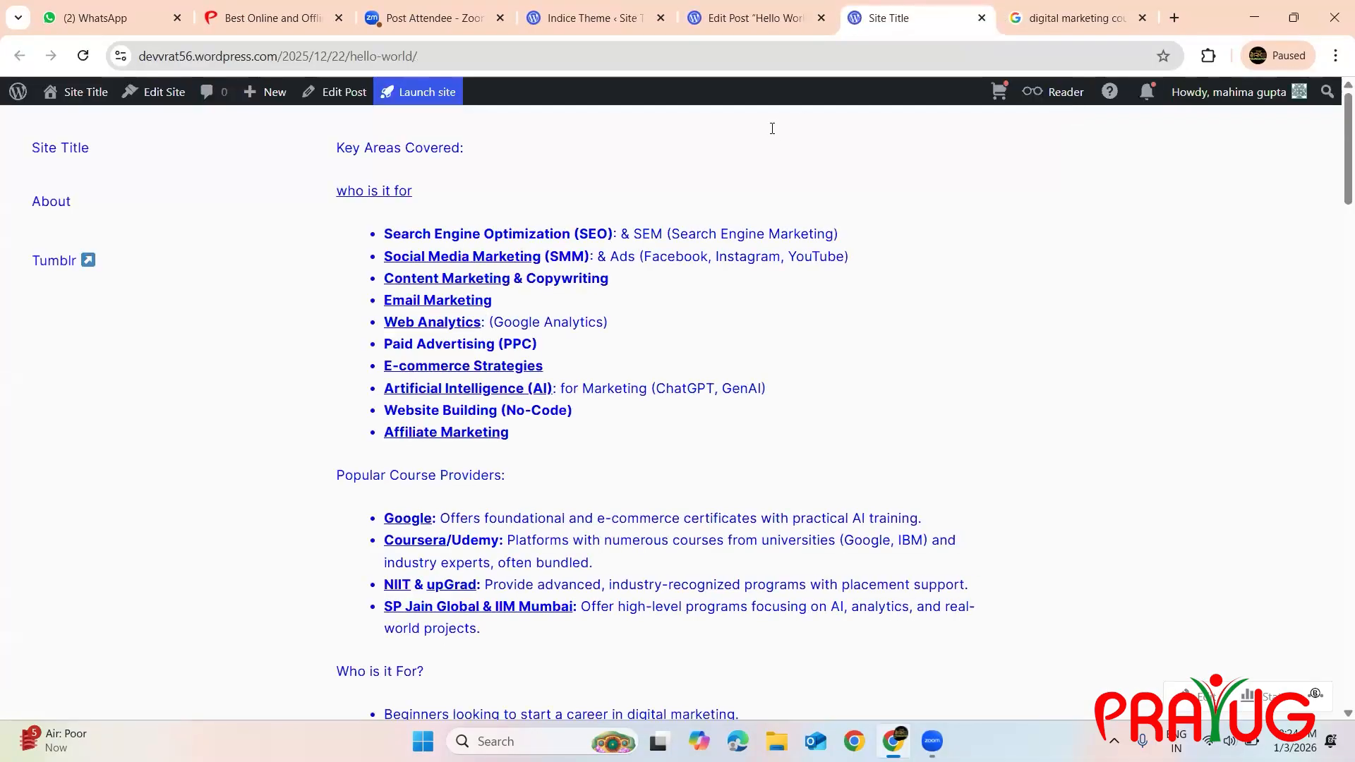
pyautogui.click(381, 200)
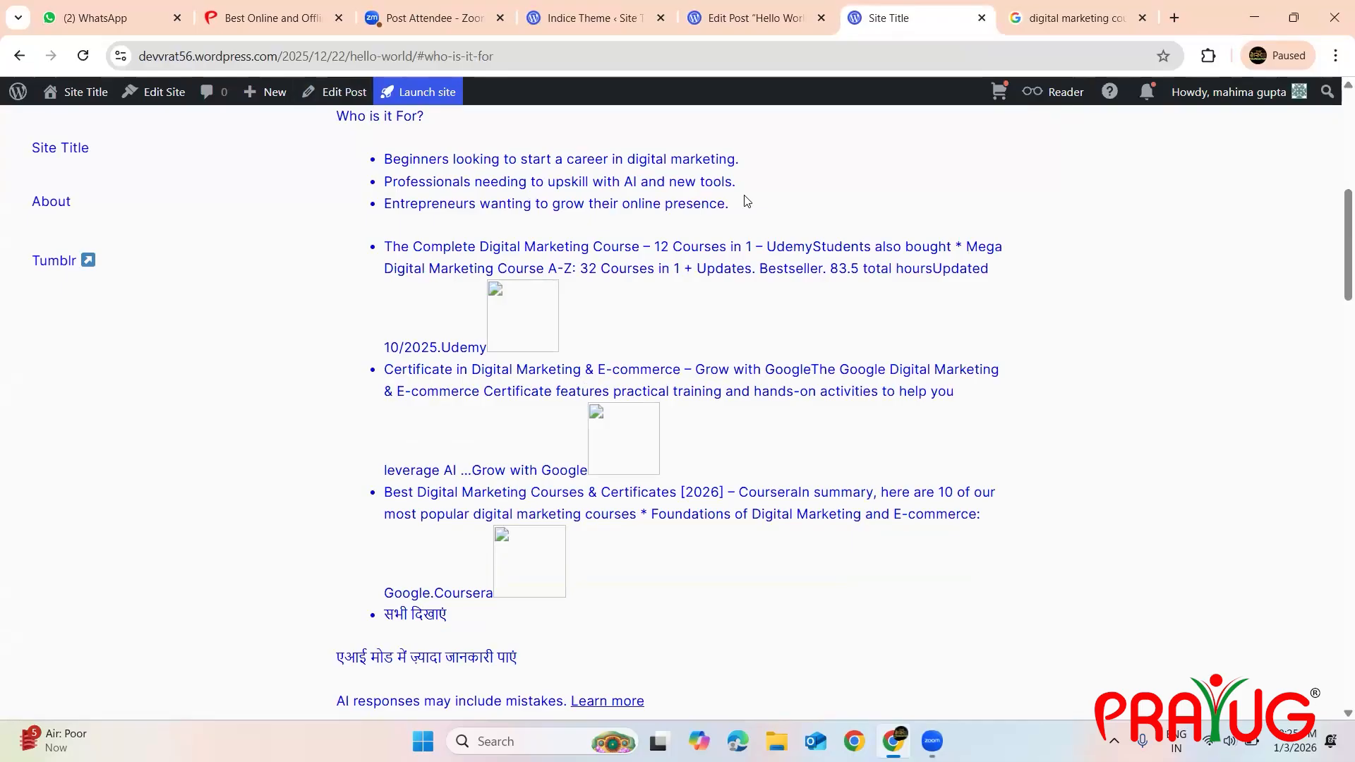
pyautogui.scroll(4, 747, 200)
pyautogui.scroll(3, 747, 201)
pyautogui.scroll(-10, 747, 202)
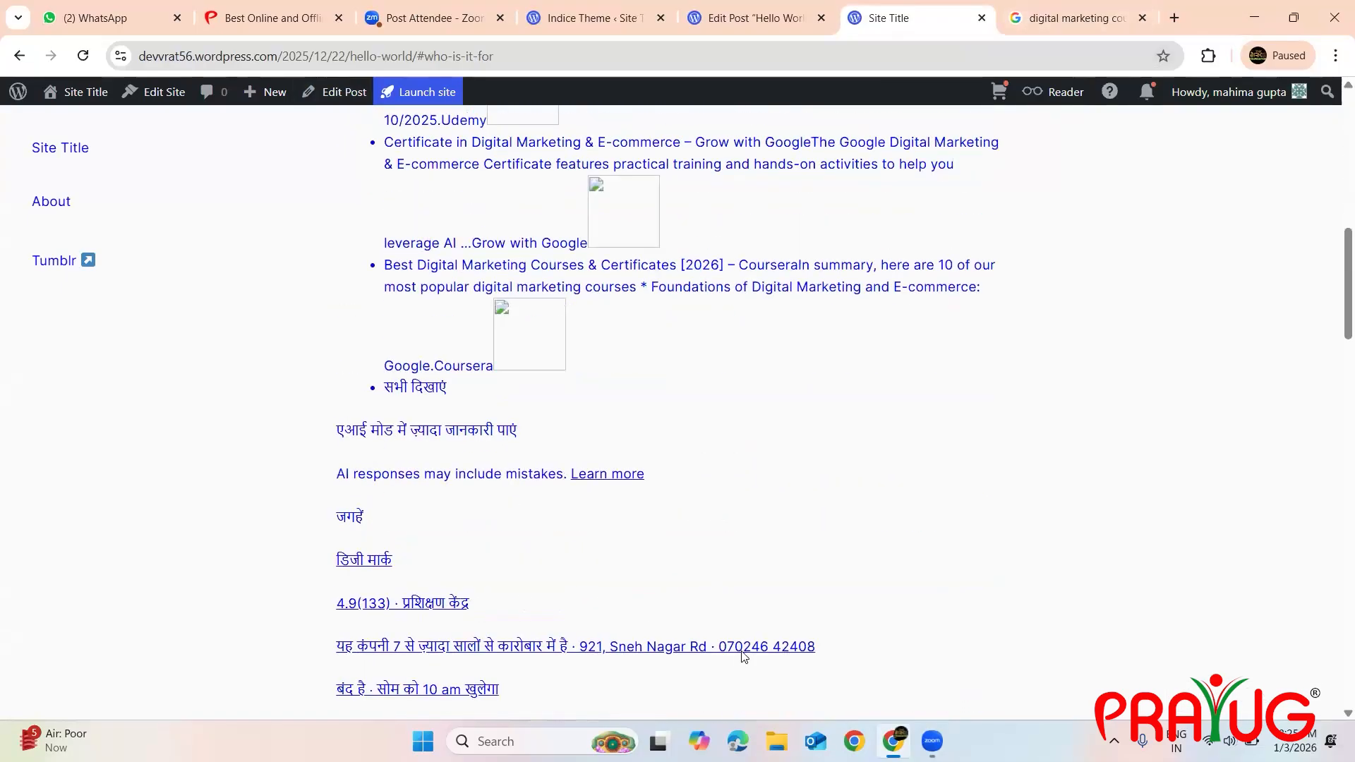
pyautogui.rightClick(688, 384)
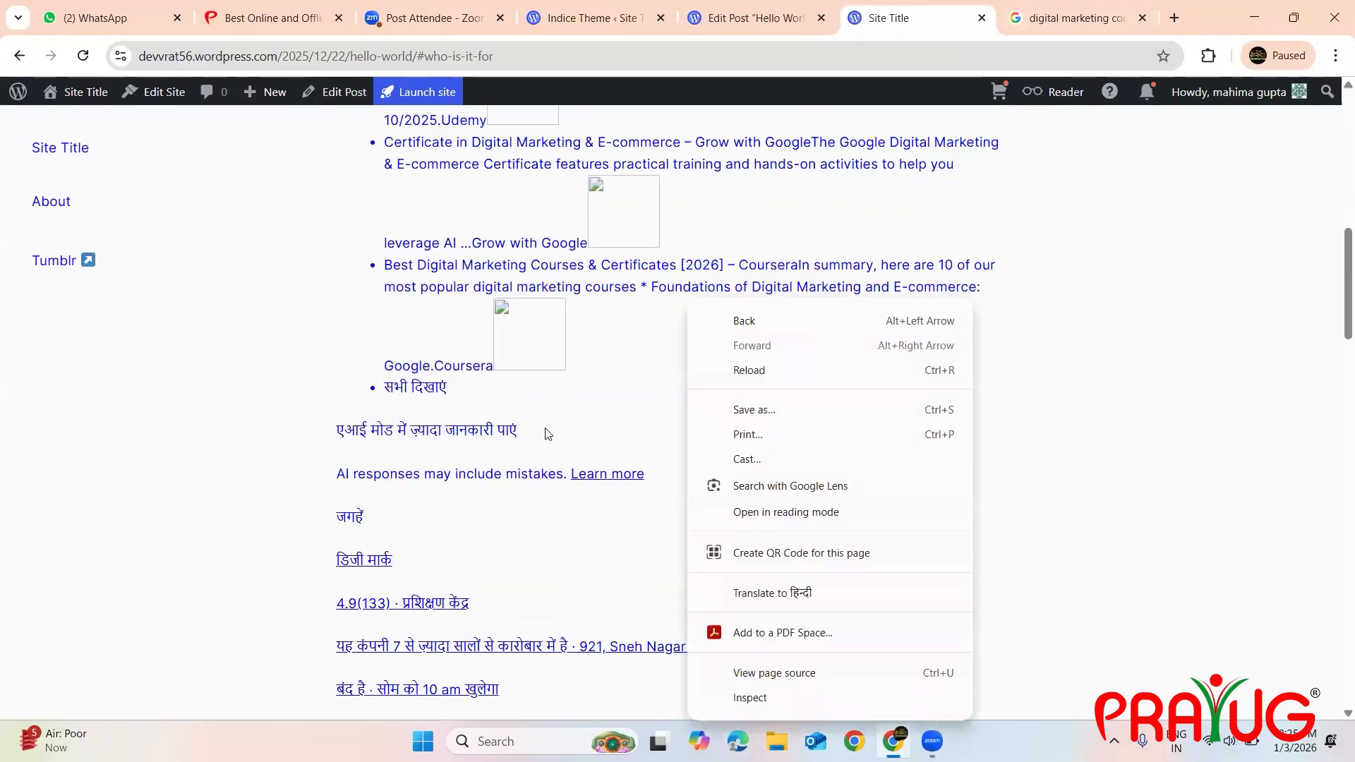